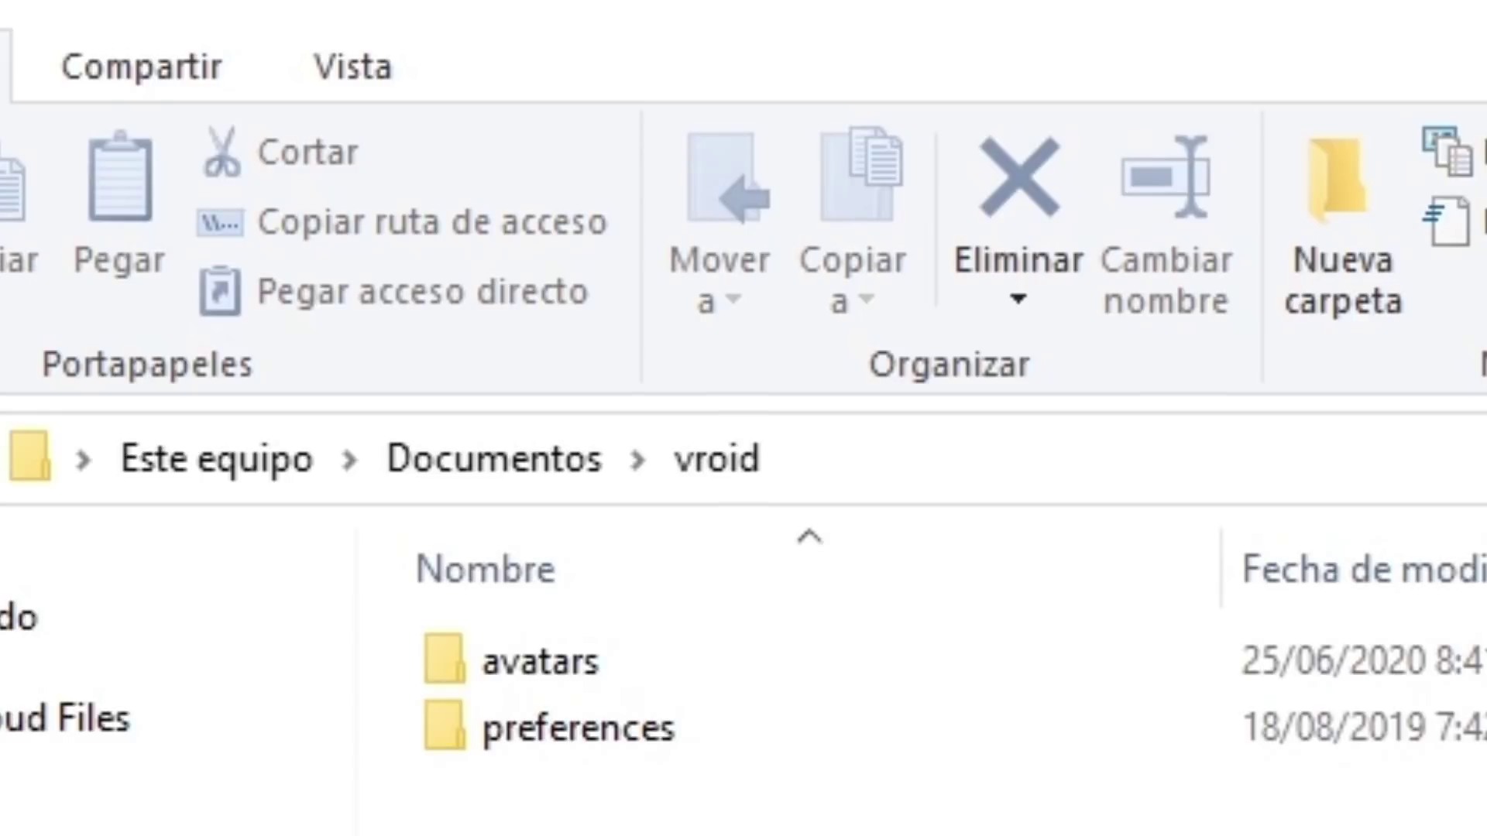
# Step: Look through the avatar files in the vroid avatars folder under Documents and locate Base.vroid
pyautogui.doubleClick(835, 664)
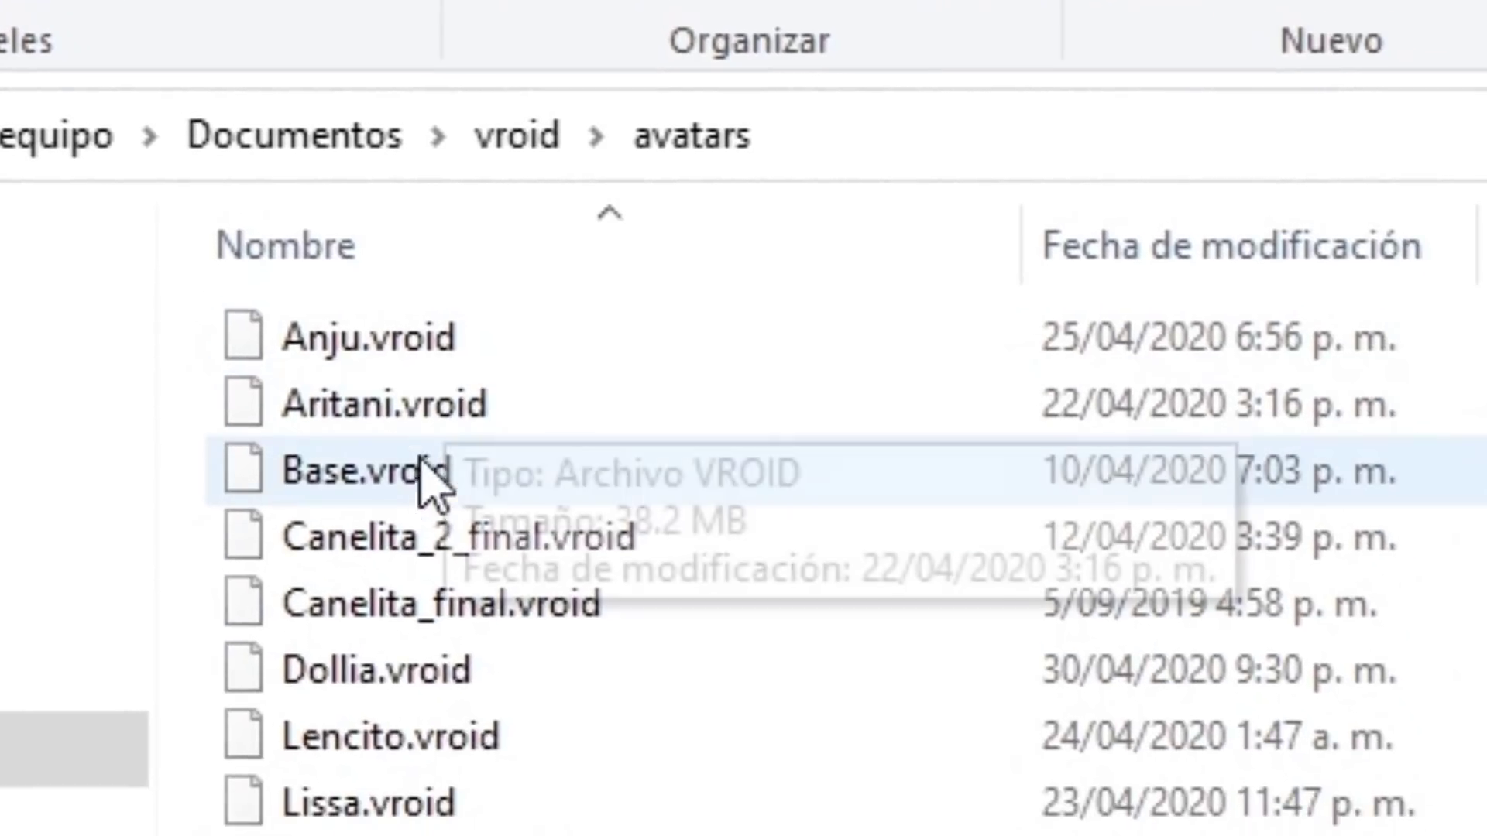
pyautogui.click(629, 797)
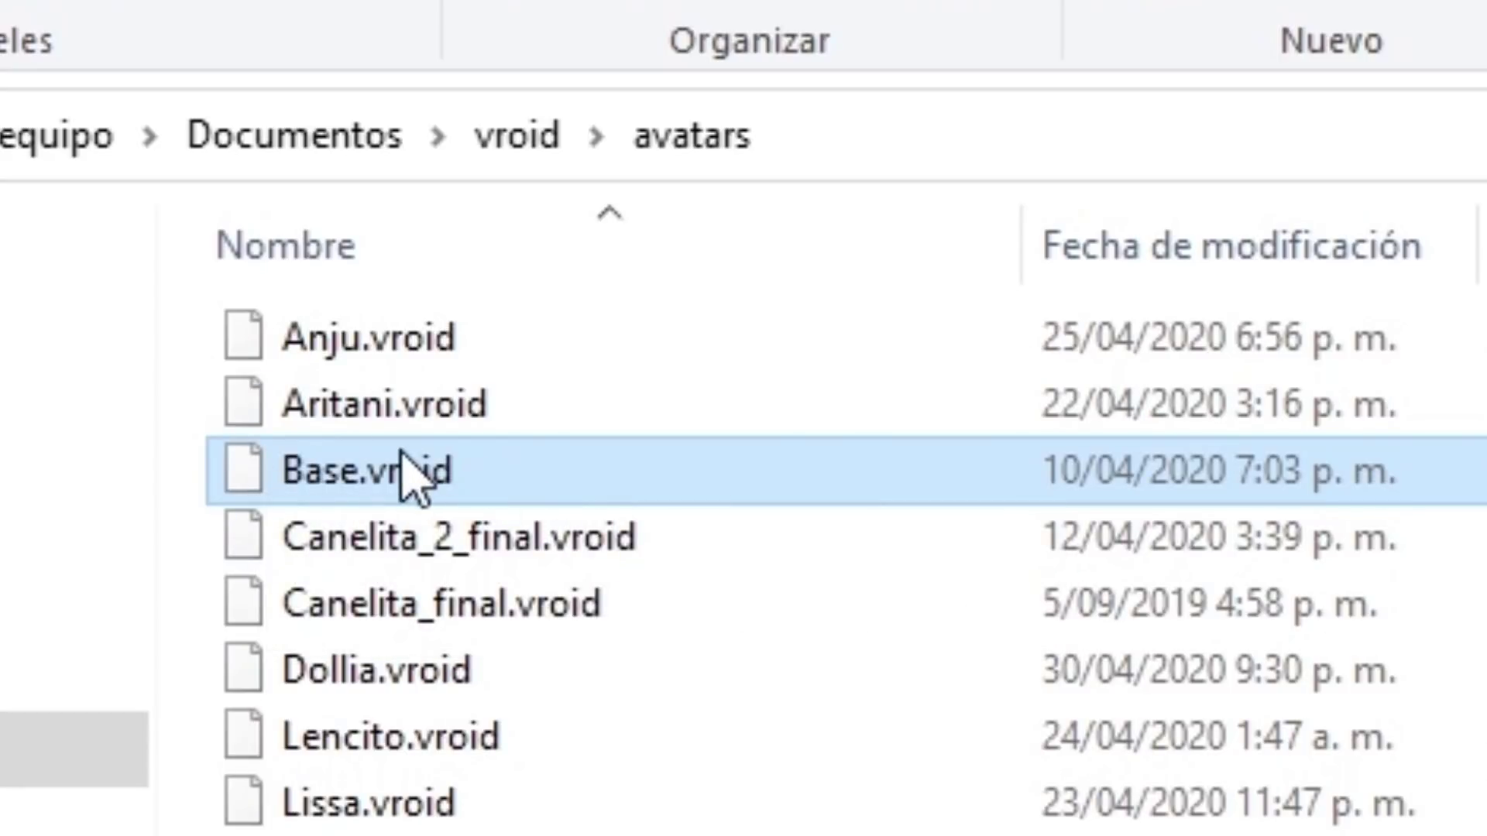
pyautogui.hotkey('alt', 'Up')
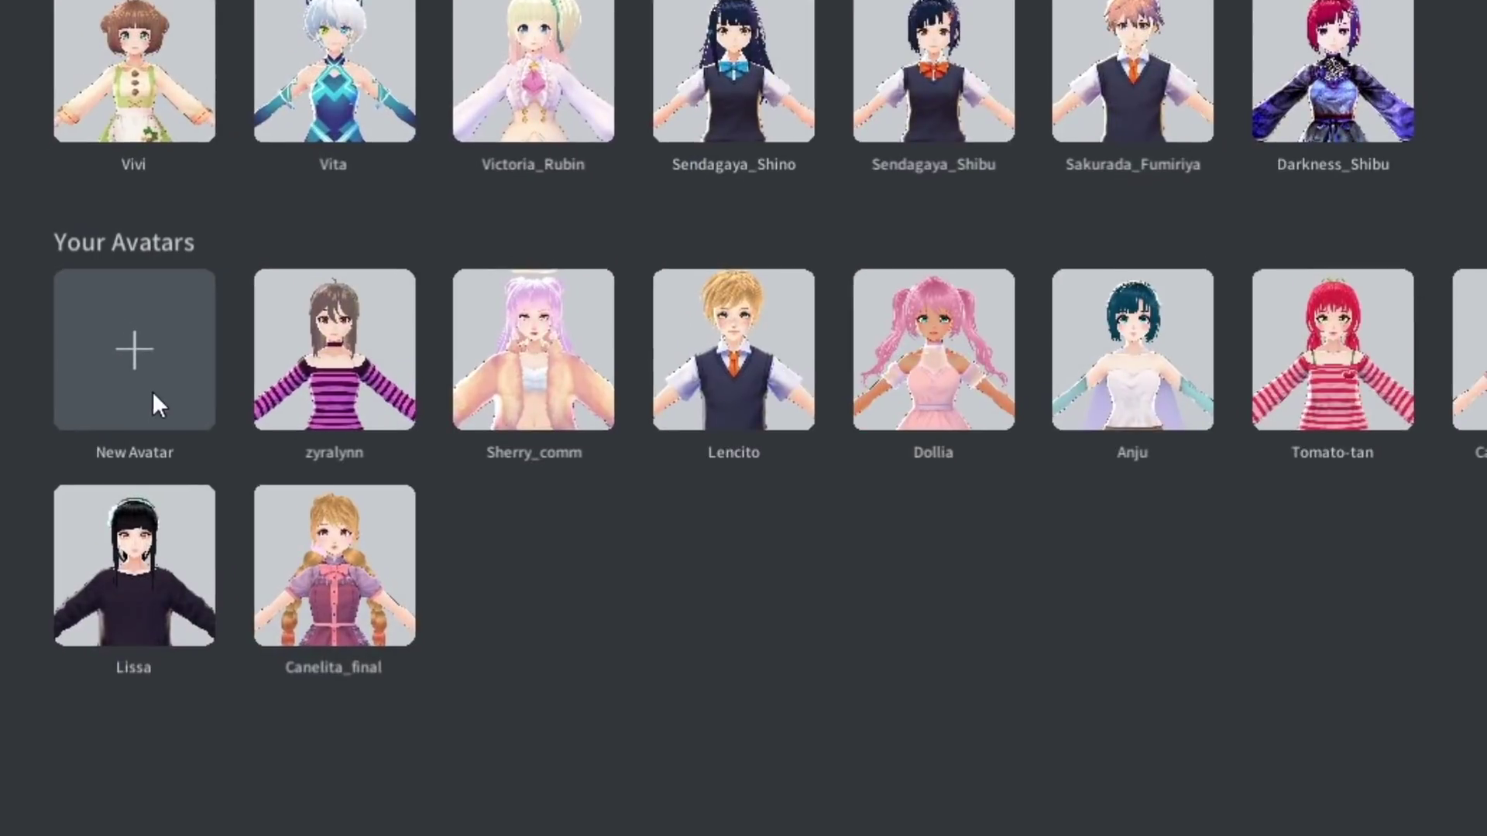
# Step: Create a new avatar in VRoid Studio using the female model type
pyautogui.click(153, 398)
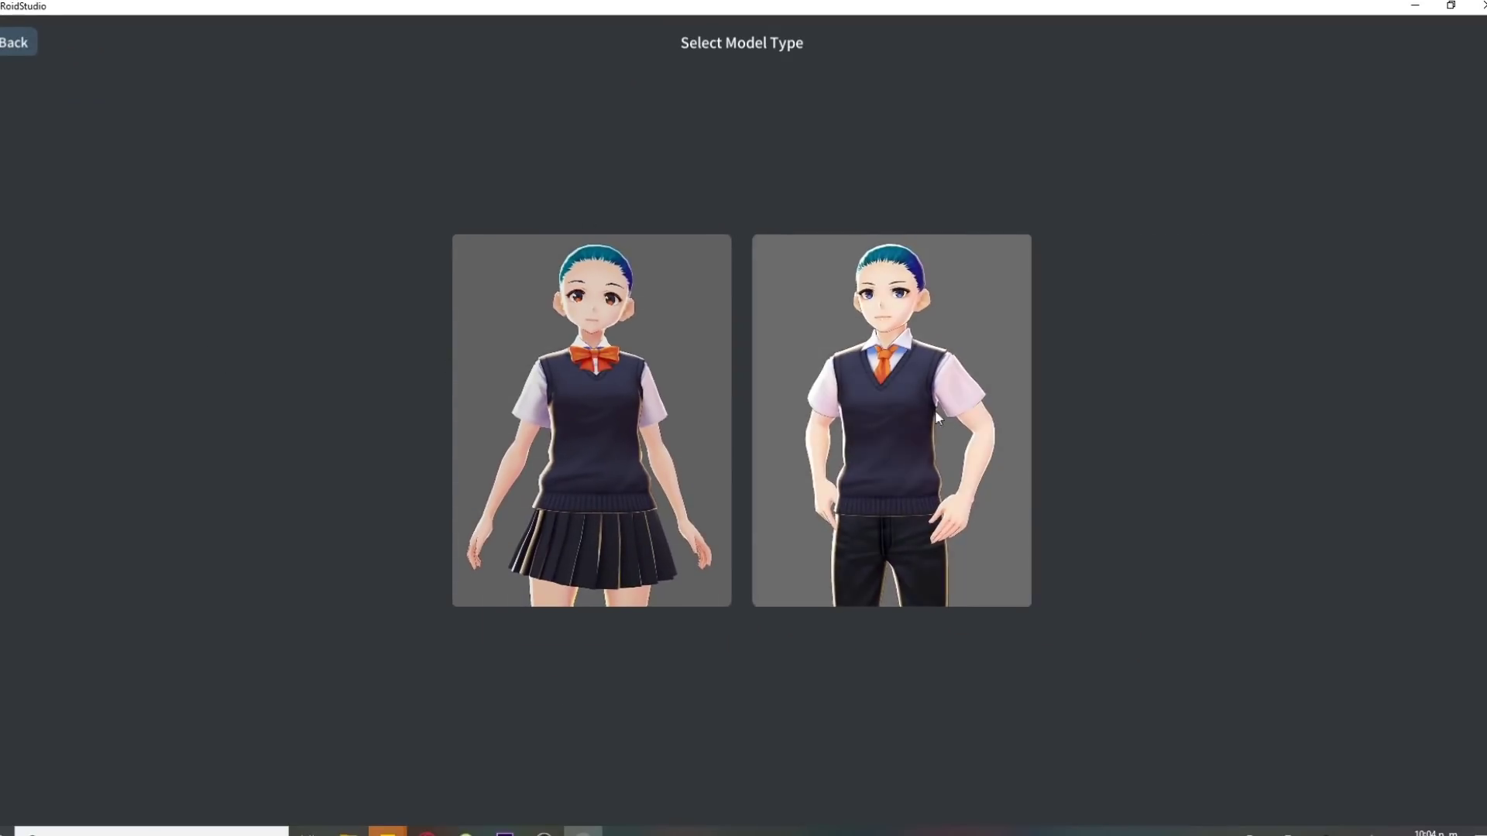
pyautogui.click(492, 421)
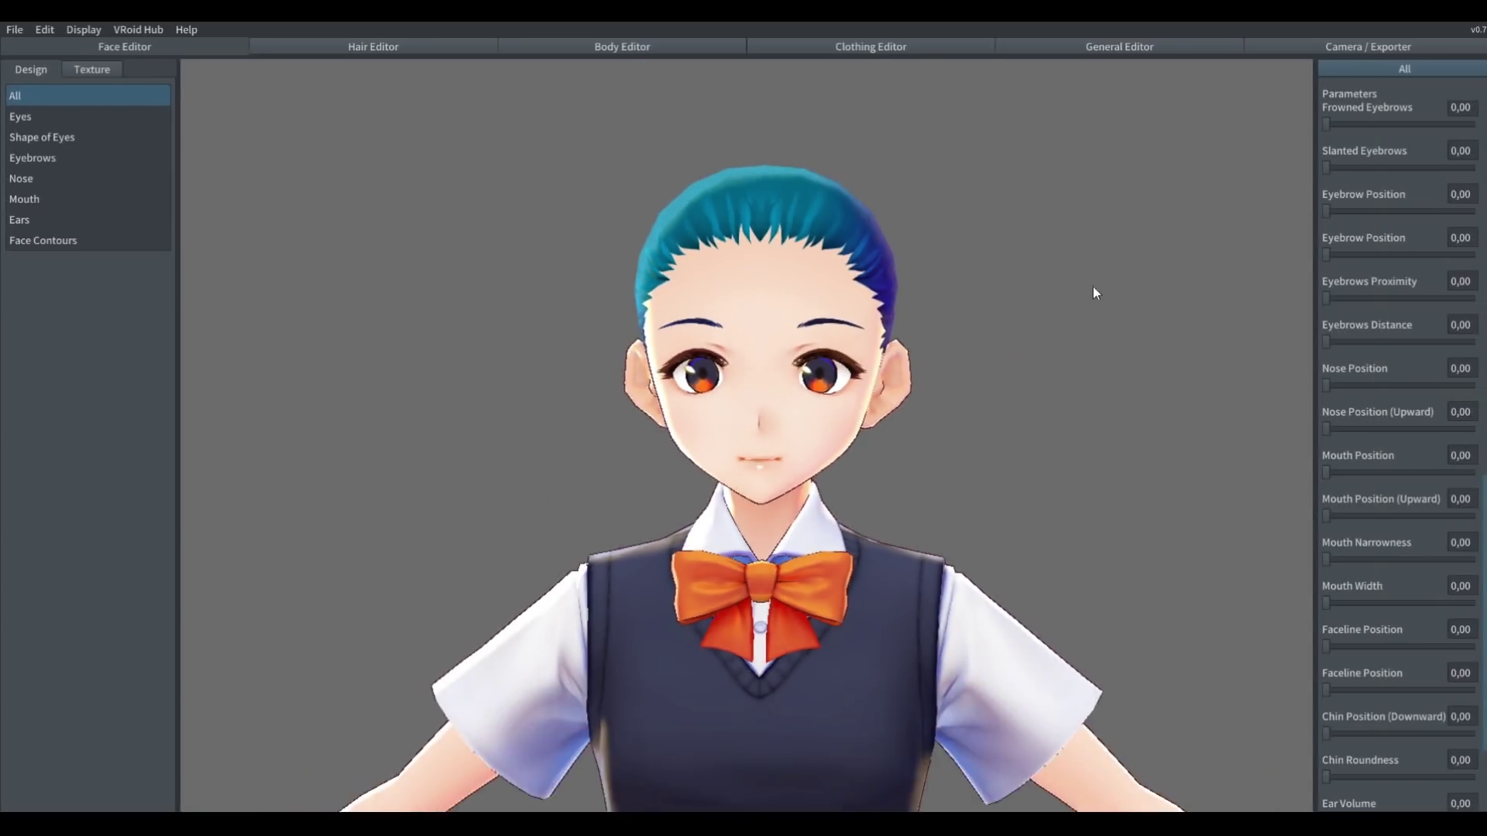
# Step: Reshape the face by setting the first Faceline Position to 1.00, the second to 0.61 and Chin Position (Downward) to 2.00
pyautogui.scroll(-3, 1392, 434)
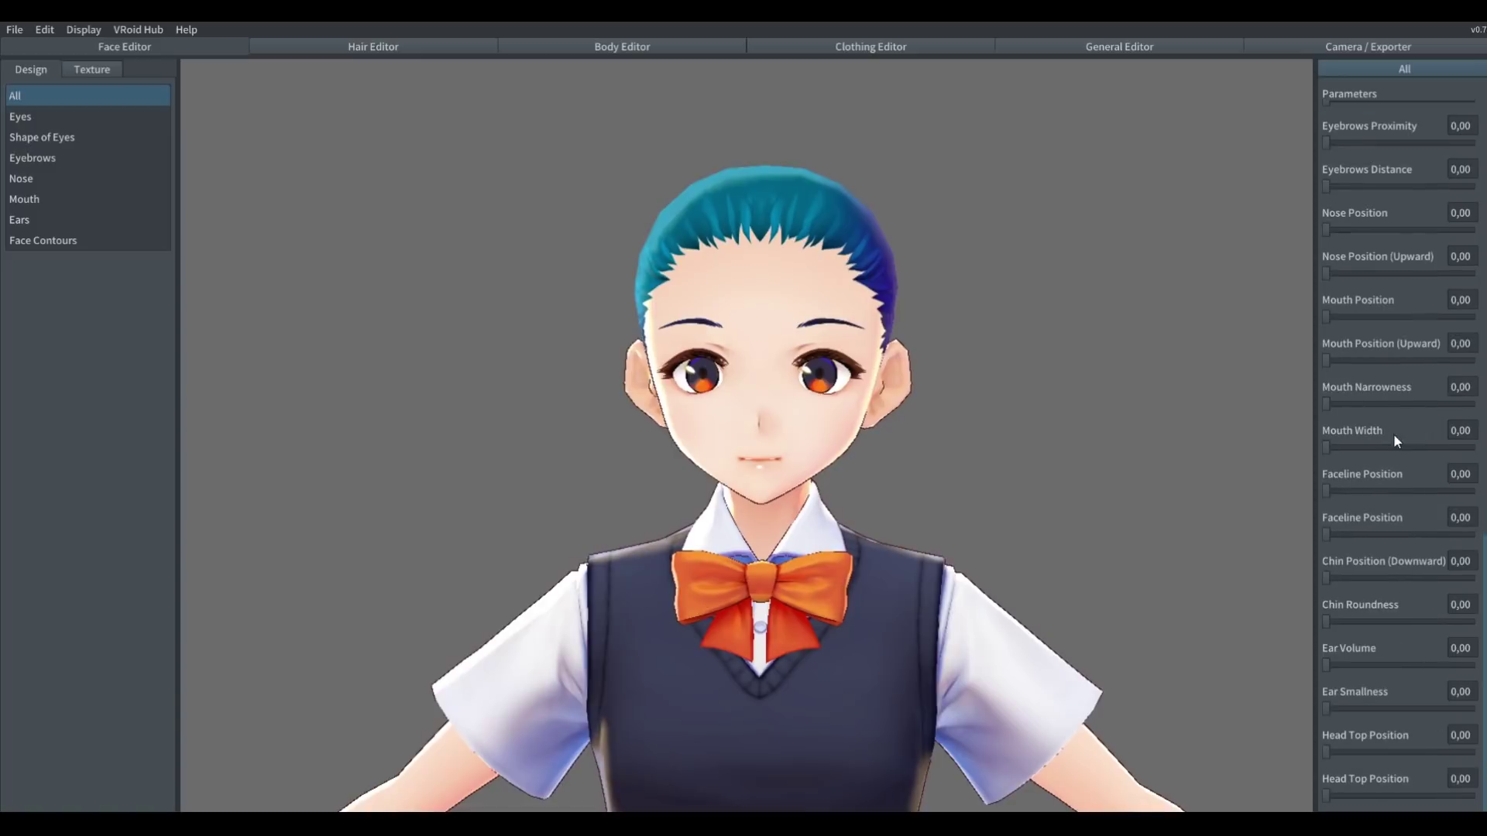
pyautogui.moveTo(1360, 535); pyautogui.dragTo(1474, 534)
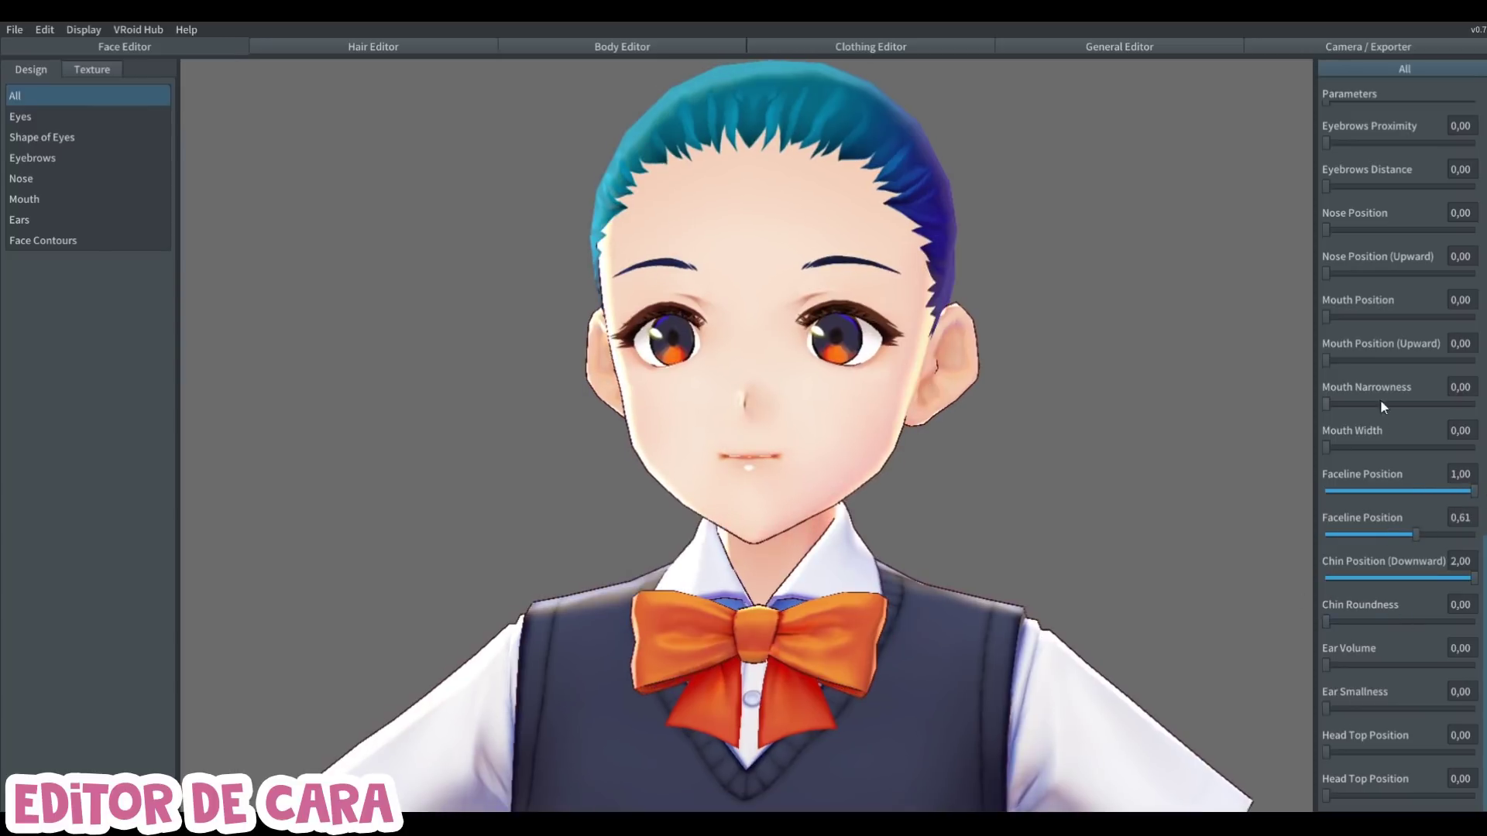
pyautogui.click(1458, 518)
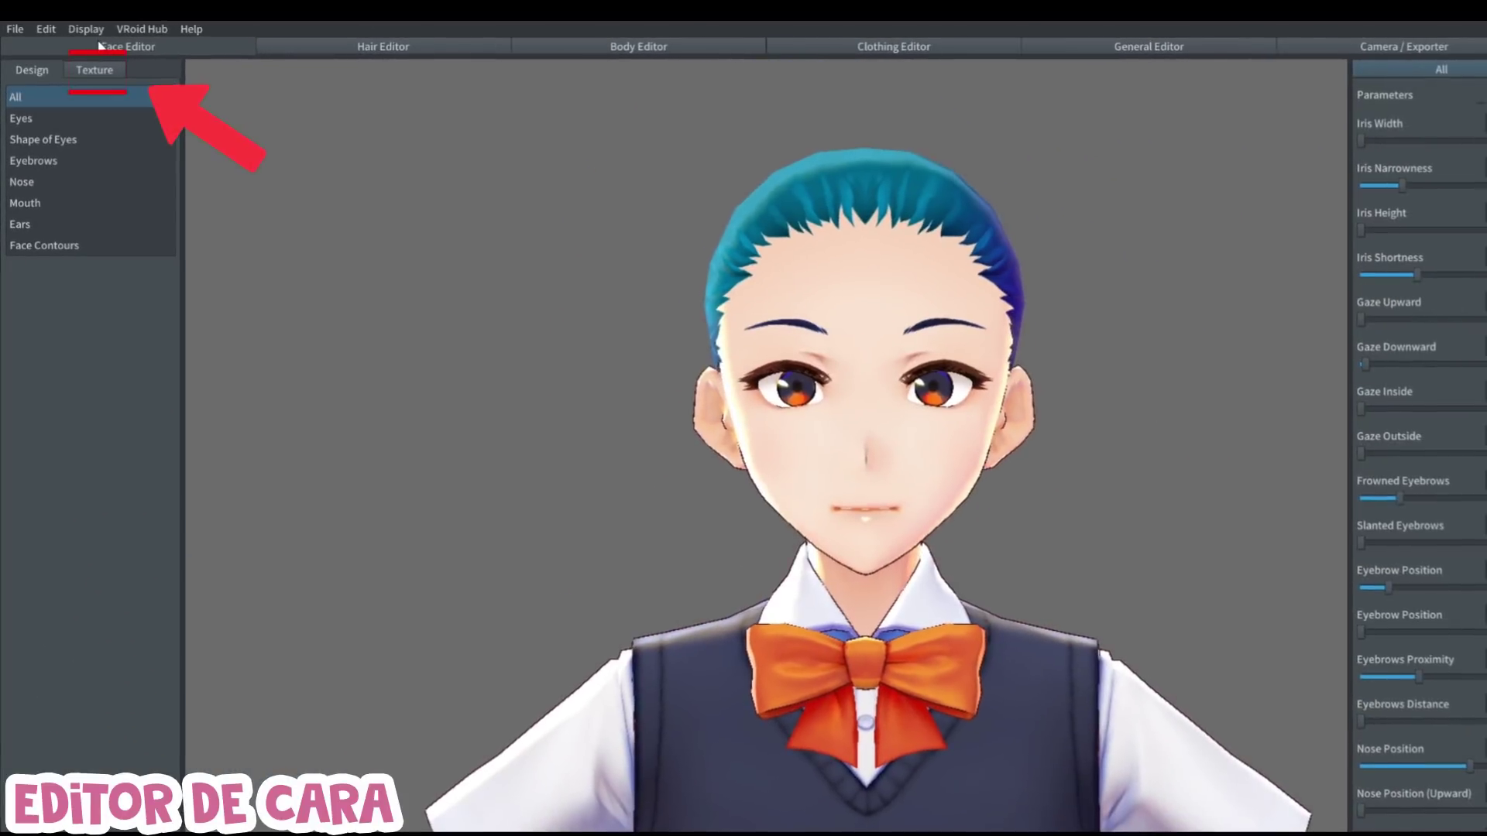
# Step: Hide the Default Image texture layers of the Eyeline and Eyelashes on the face
pyautogui.click(109, 72)
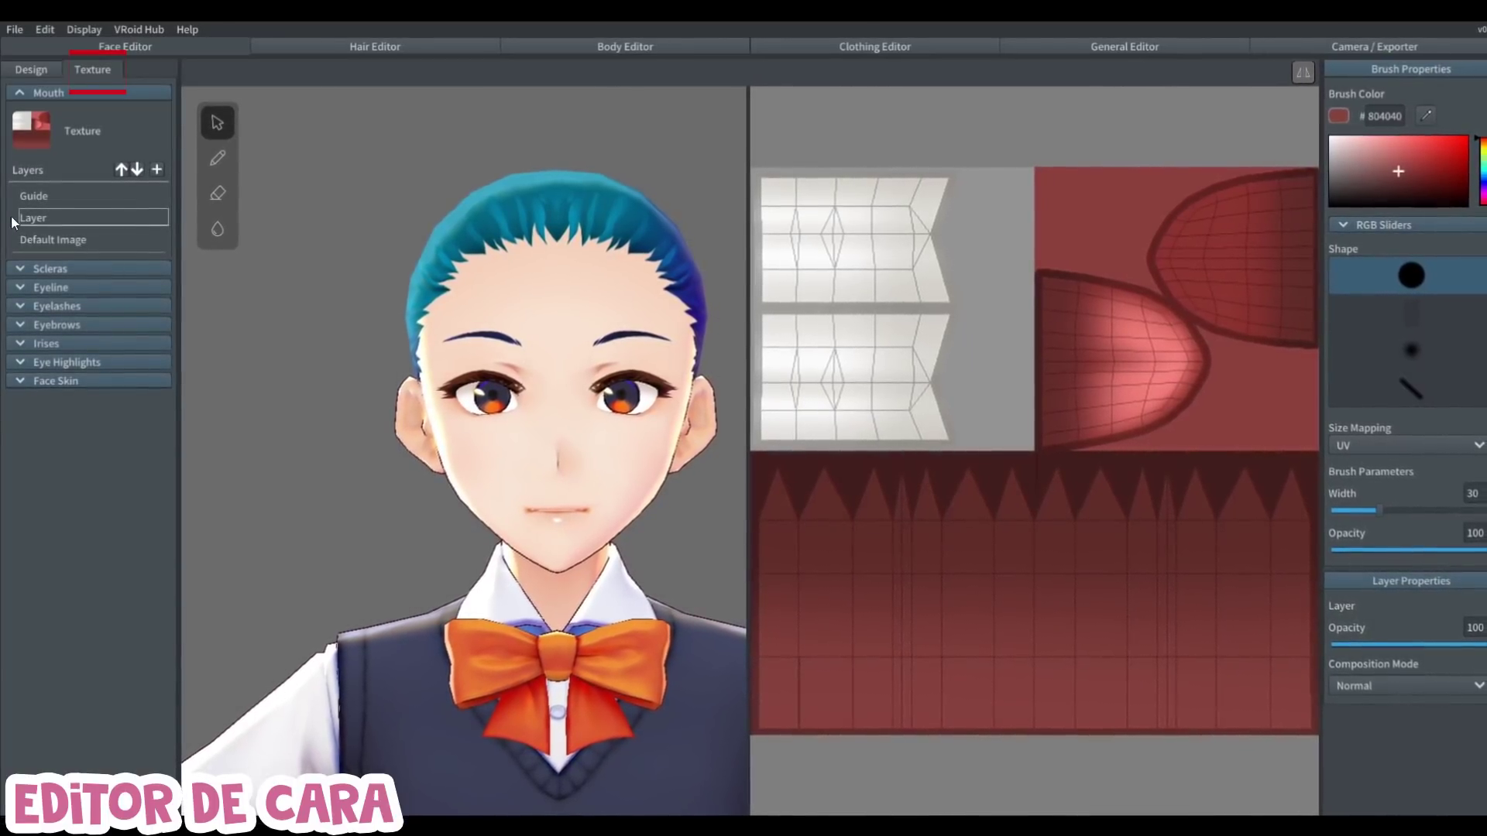
pyautogui.click(47, 288)
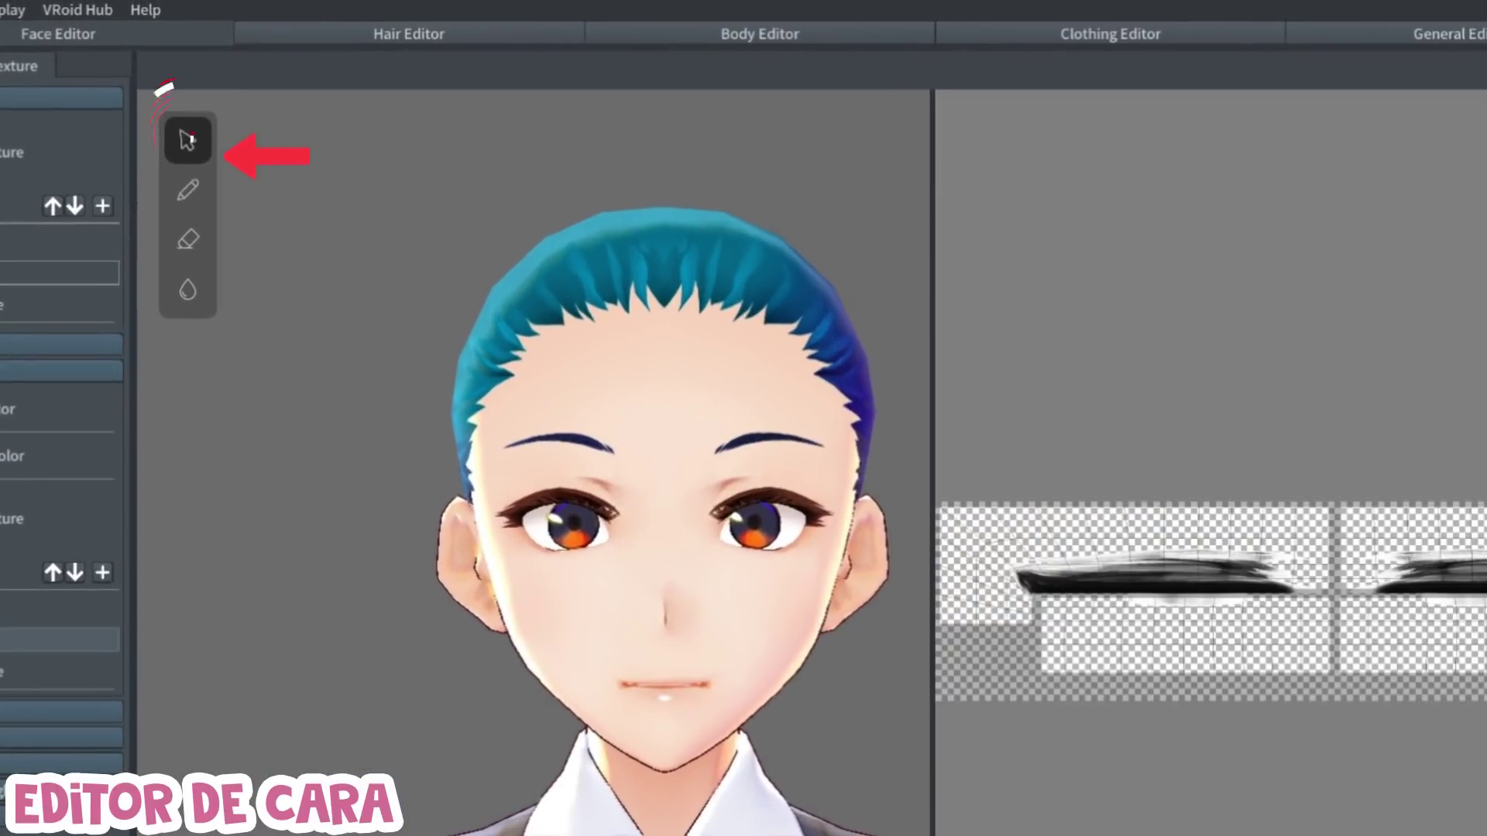
pyautogui.rightClick(1, 673)
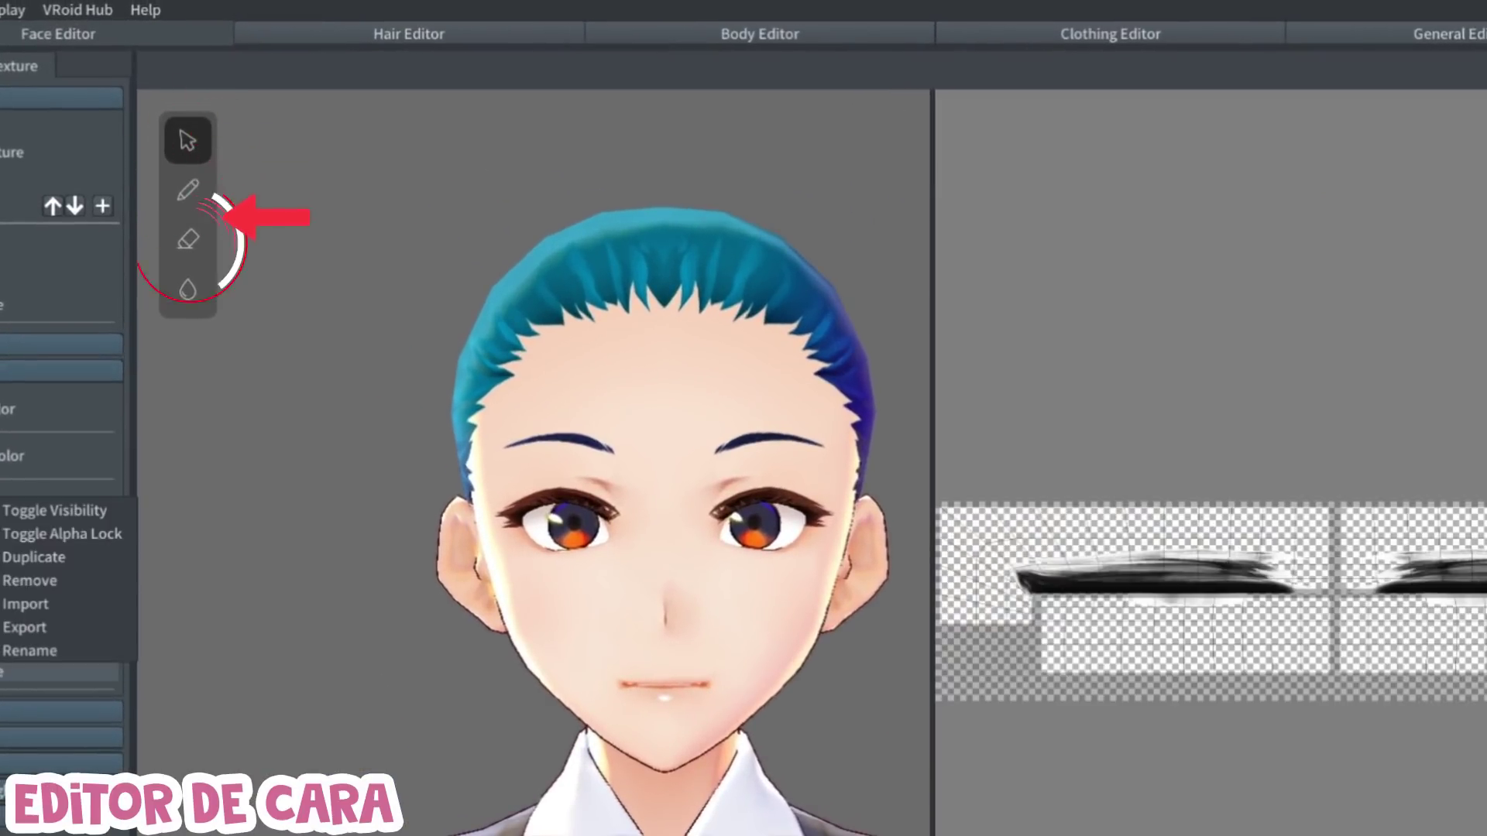
pyautogui.click(31, 510)
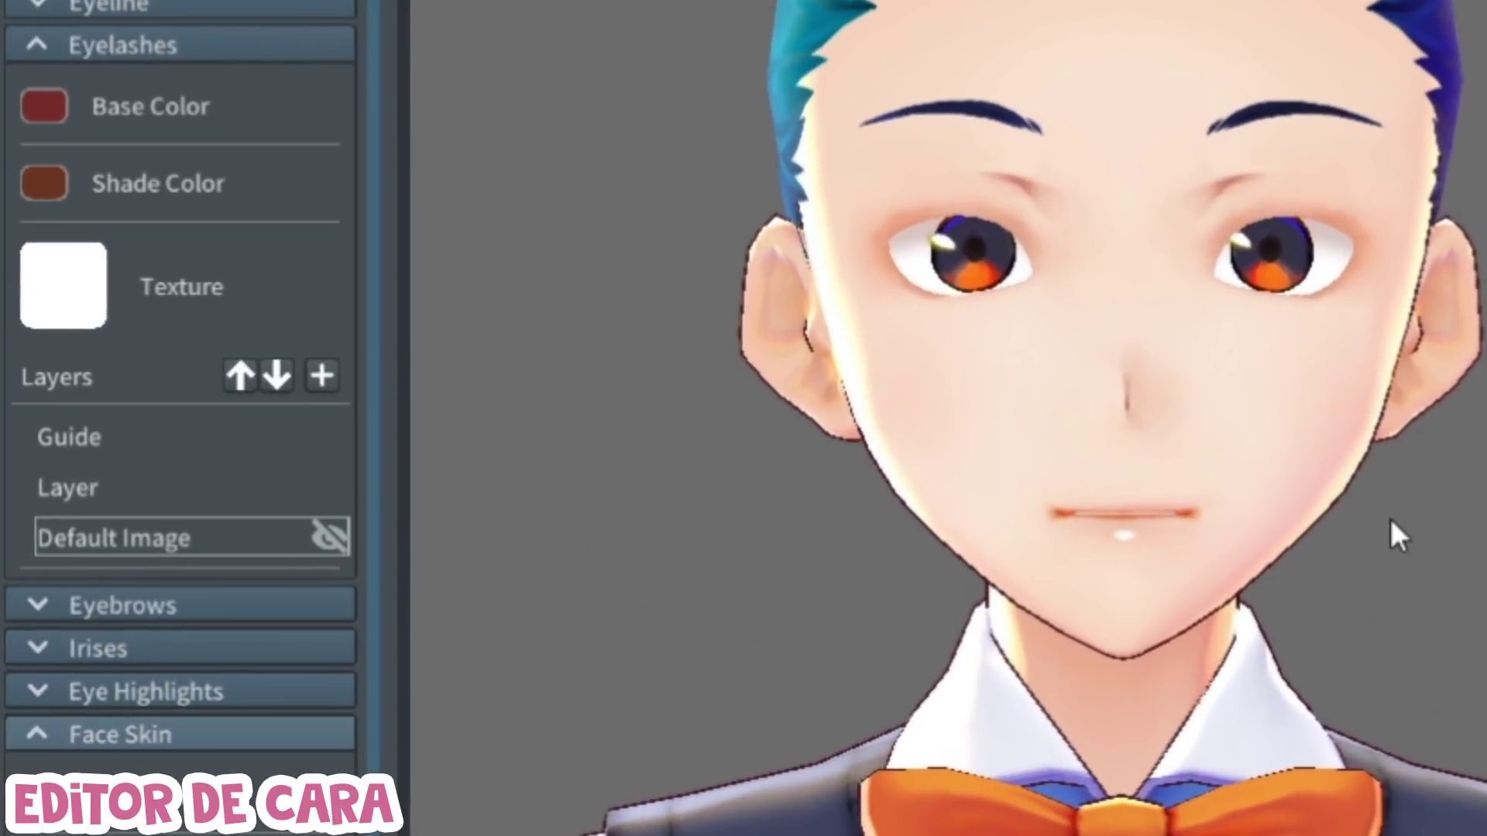
pyautogui.click(140, 48)
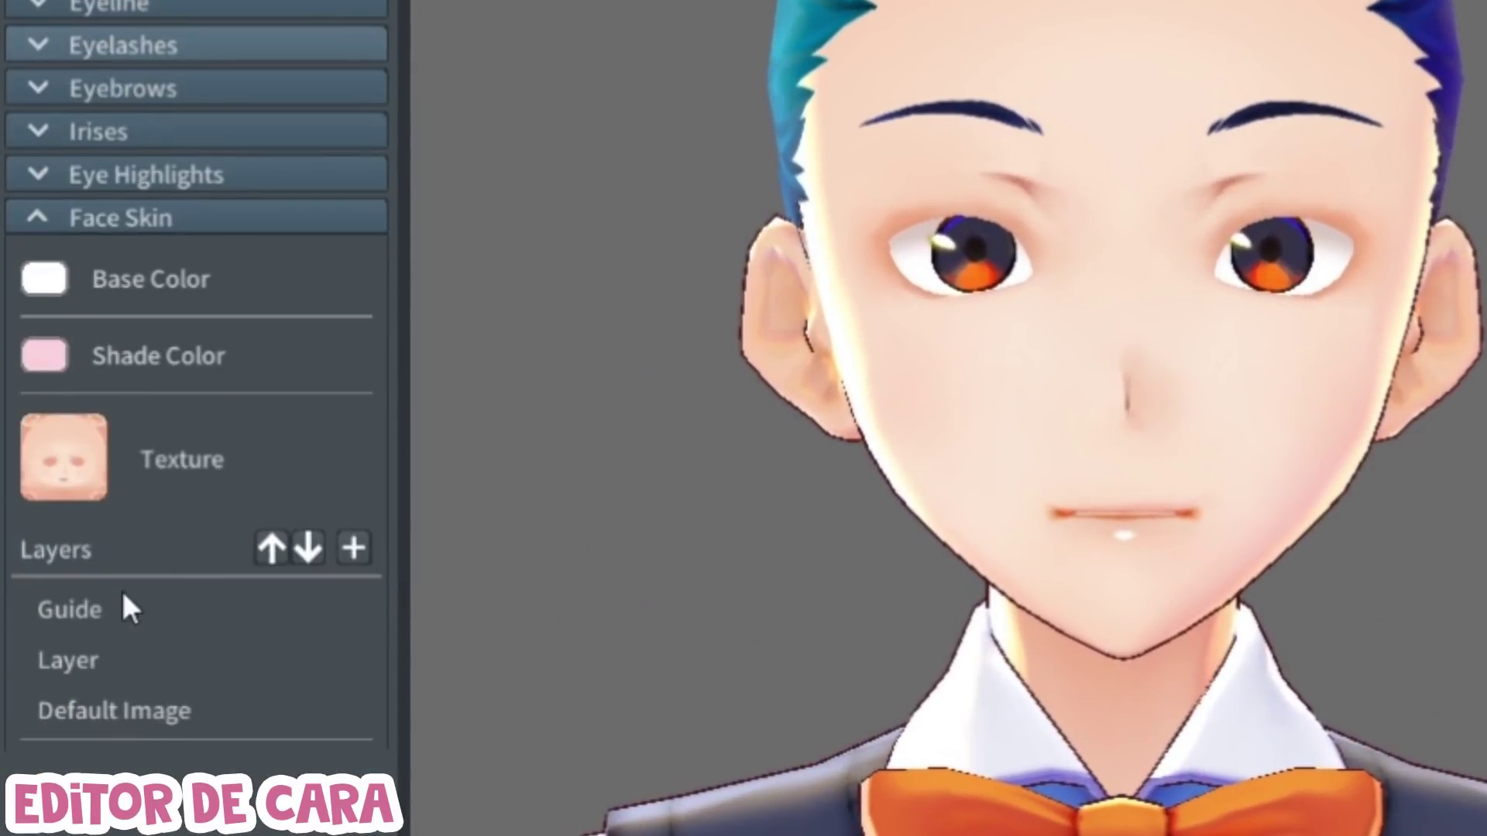
# Step: Import the image cara from the Sherry_comm VRM folder into the Face Skin texture layers
pyautogui.click(88, 719)
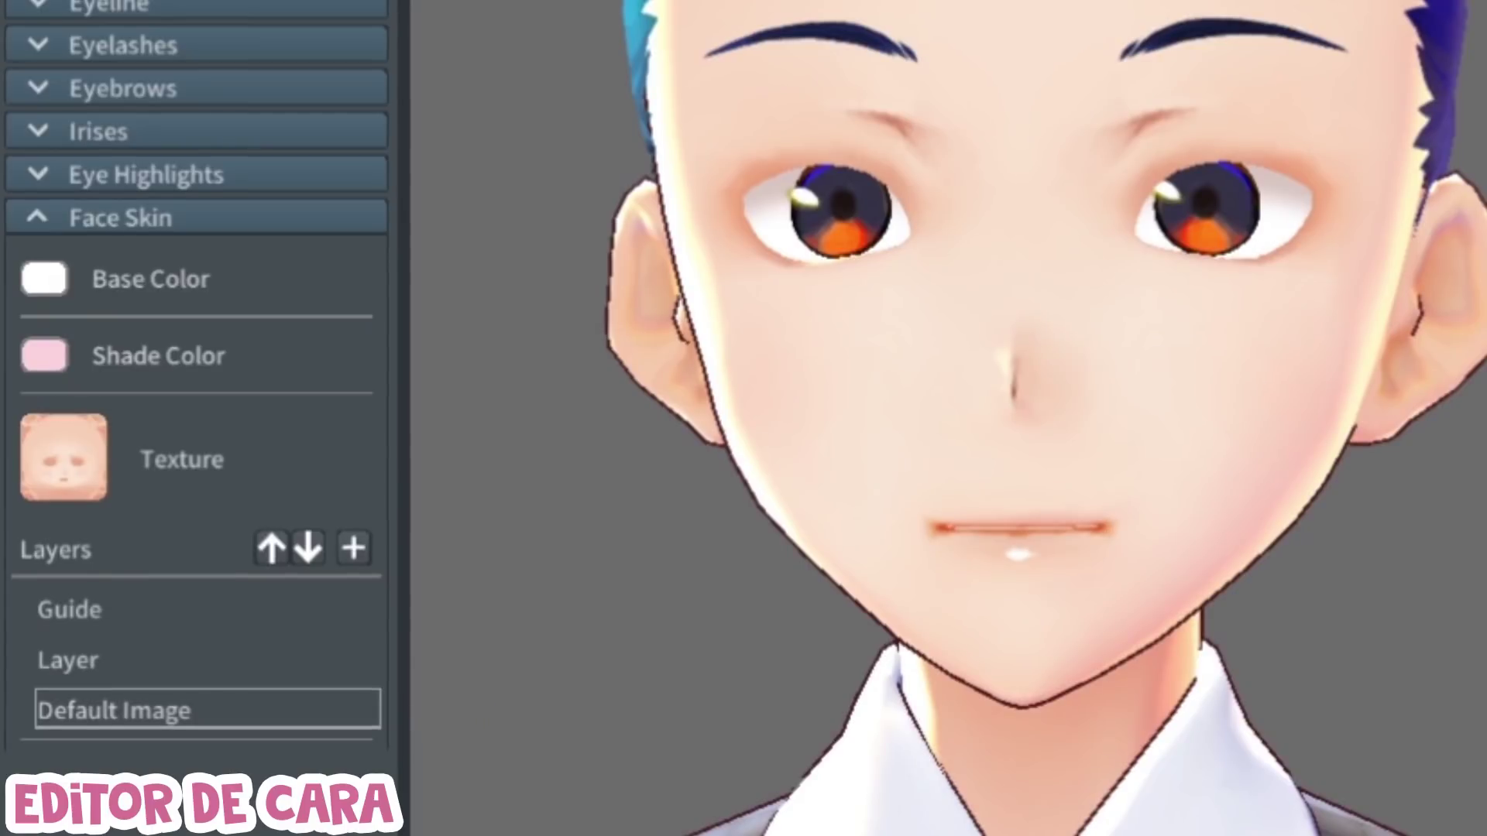
pyautogui.rightClick(116, 711)
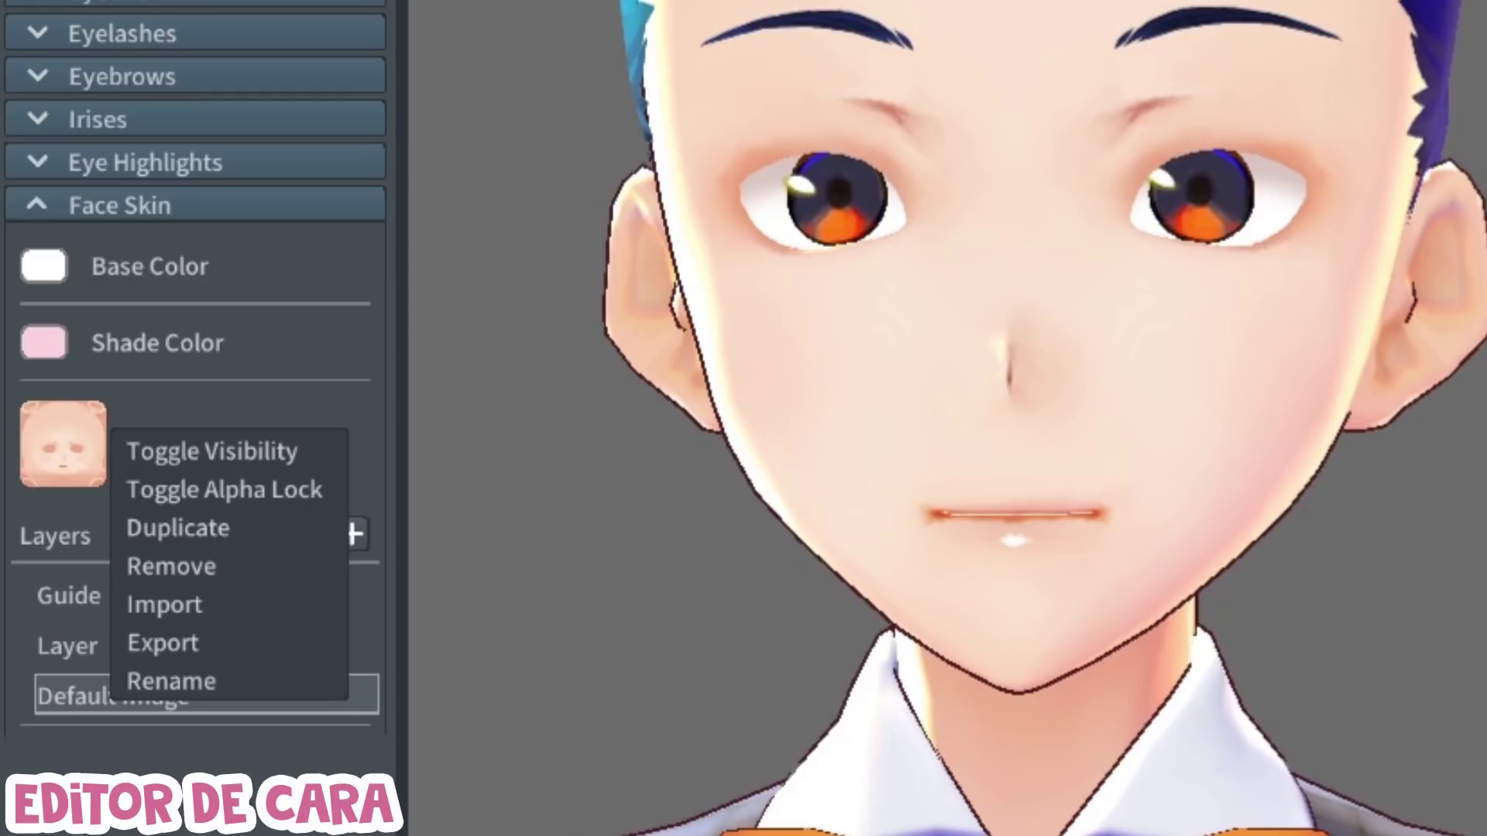
pyautogui.click(164, 605)
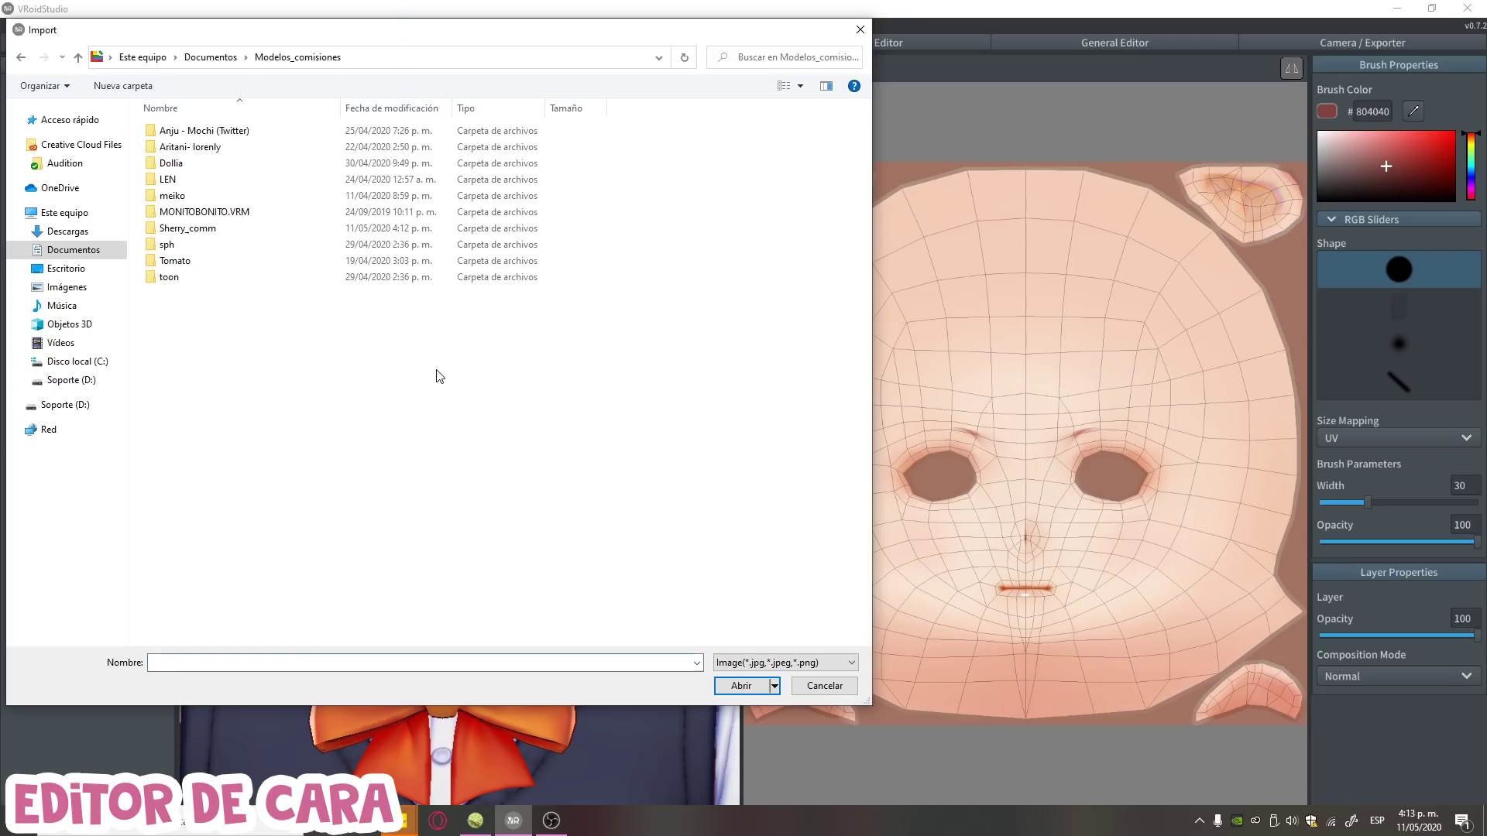
pyautogui.doubleClick(201, 262)
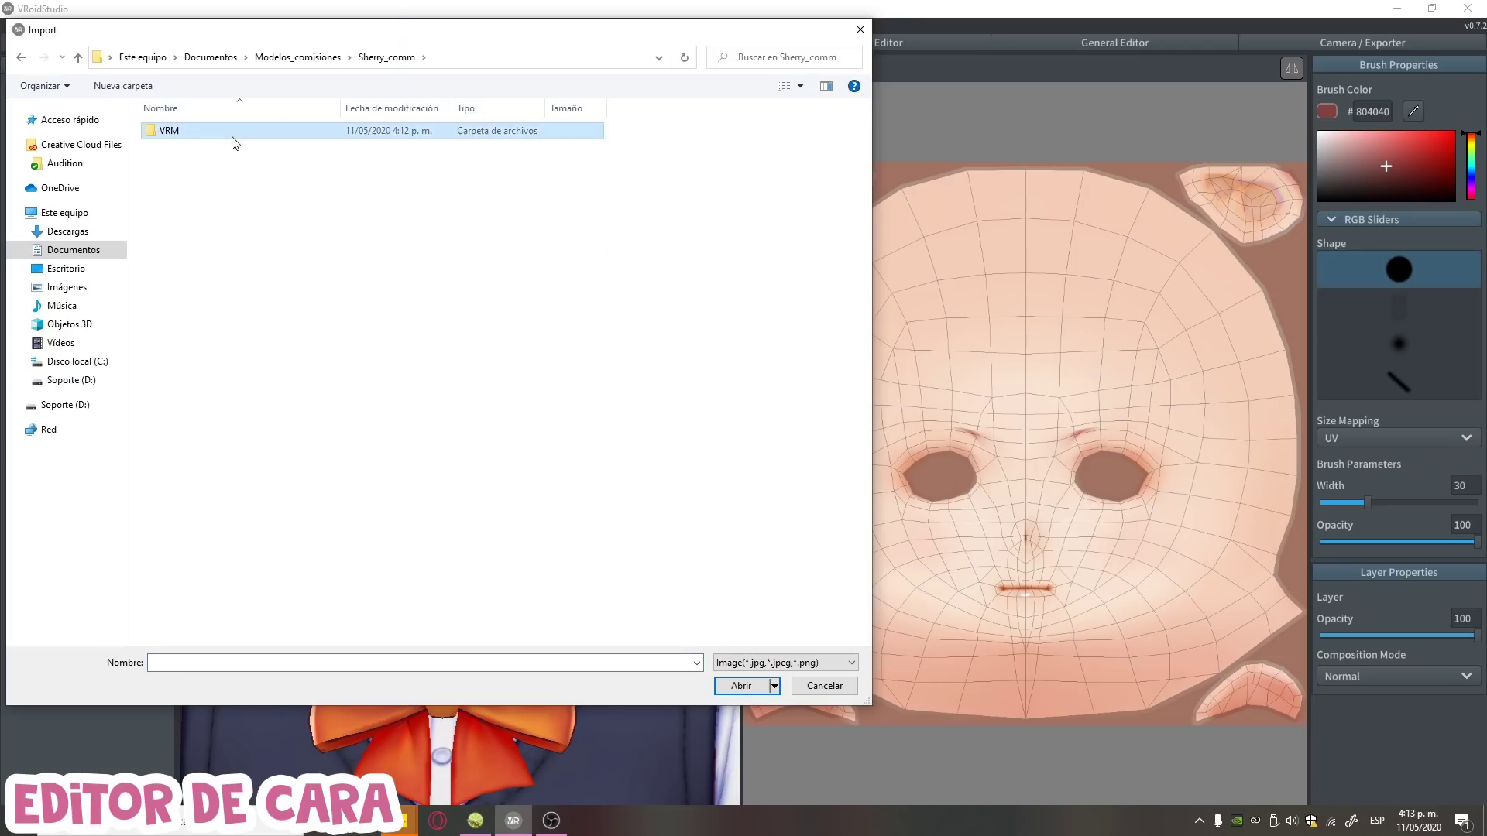
pyautogui.doubleClick(235, 143)
pyautogui.click(186, 174)
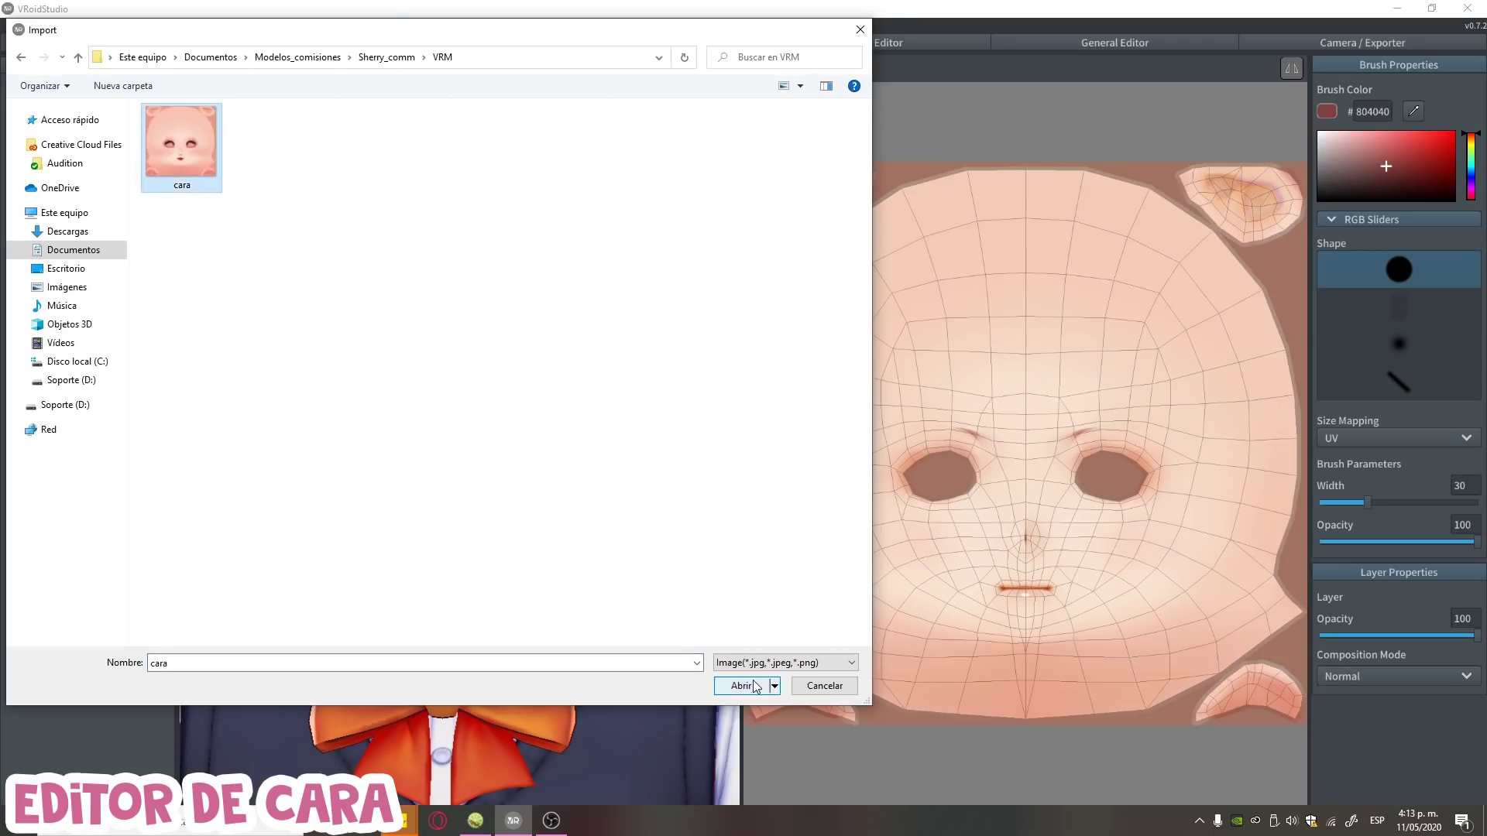
pyautogui.doubleClick(186, 175)
pyautogui.scroll(4, 663, 530)
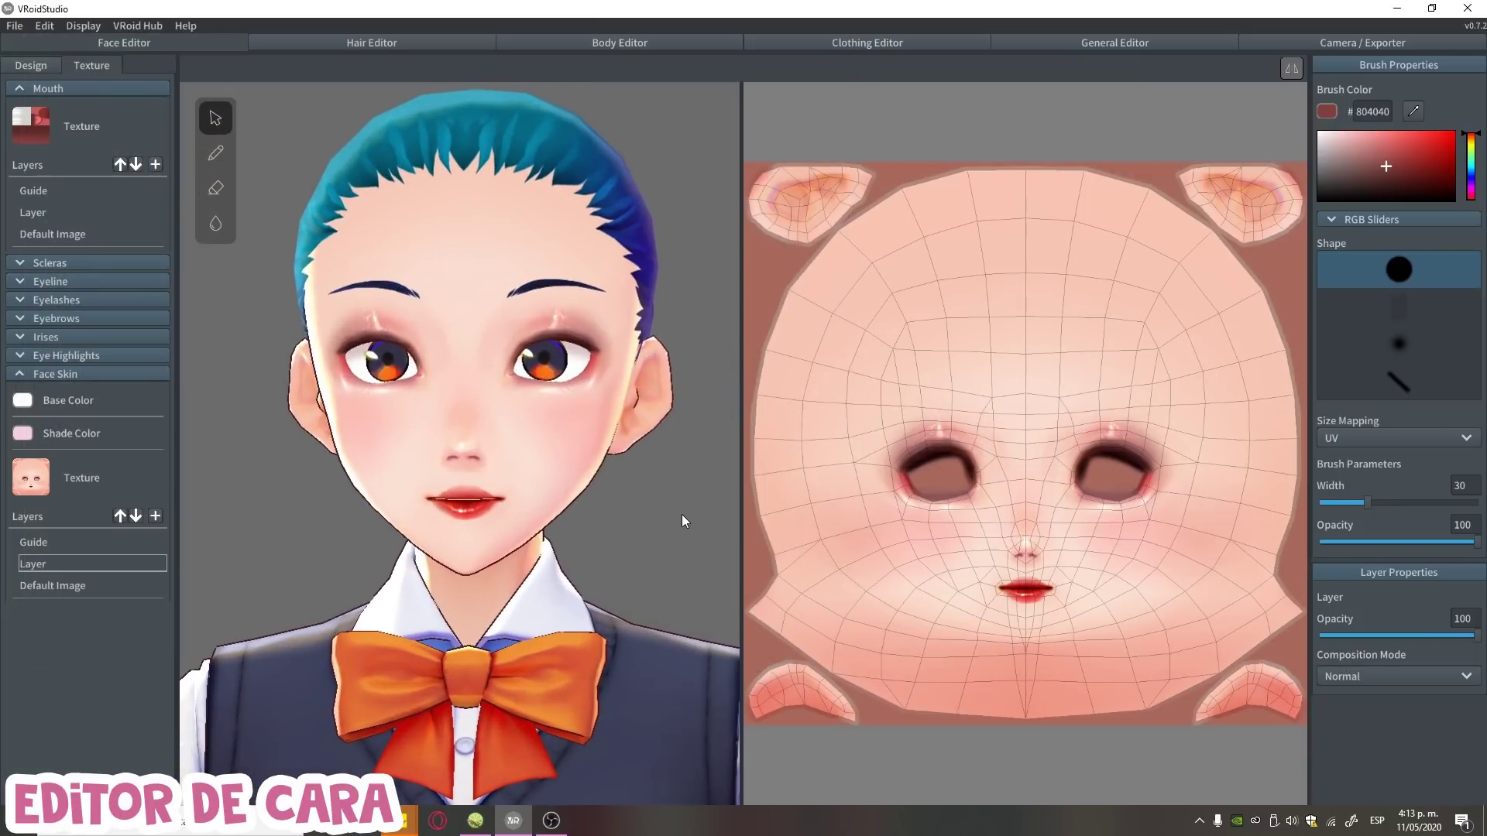
# Step: Try a brush stroke across the avatar's forehead on the Face Skin layer and undo it
pyautogui.moveTo(486, 244); pyautogui.dragTo(503, 278)
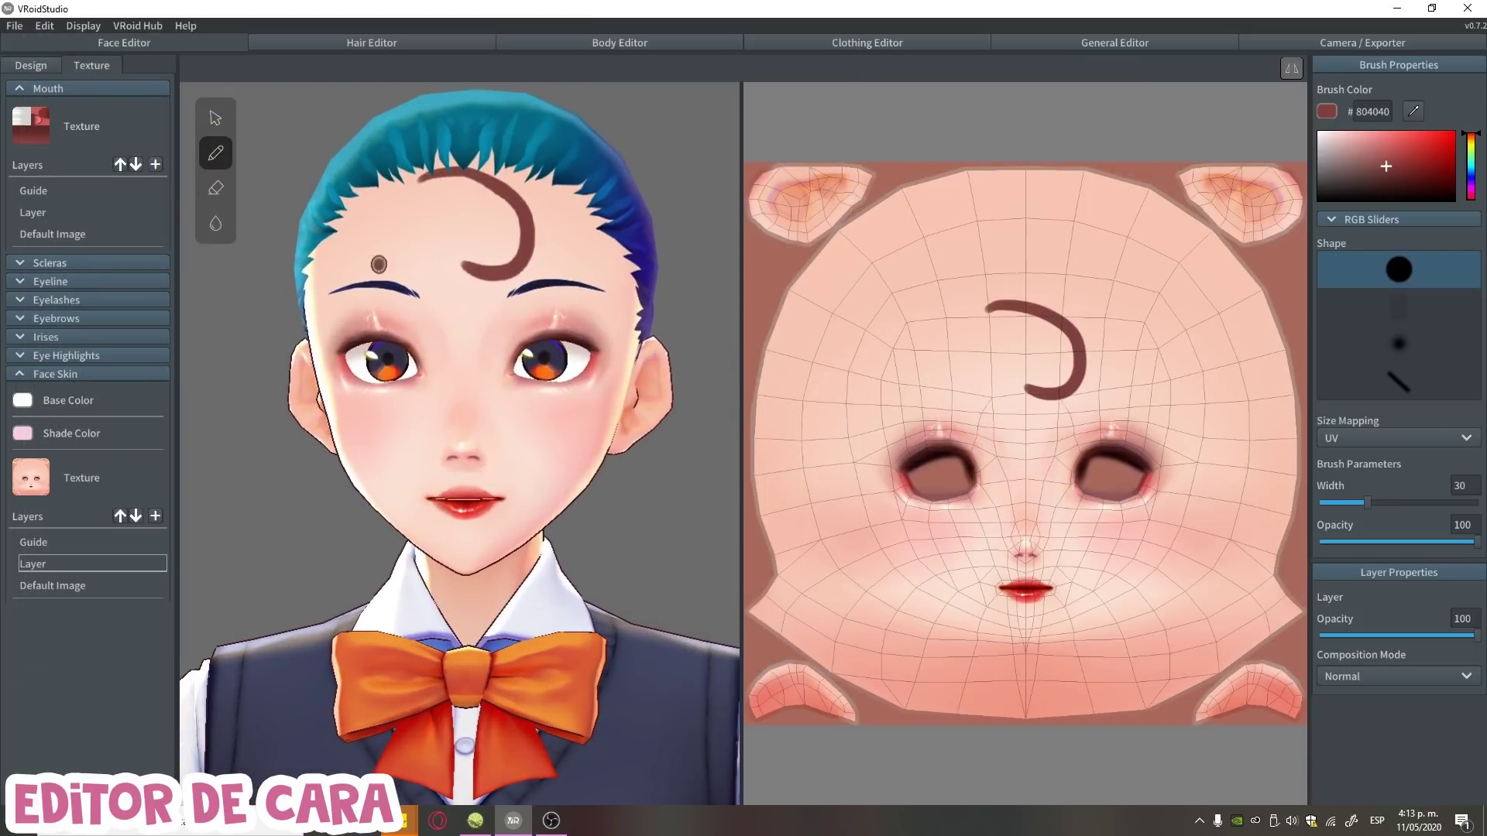
pyautogui.hotkey('ctrl', 'z')
pyautogui.hotkey('ctrl', 'z')
pyautogui.click(216, 188)
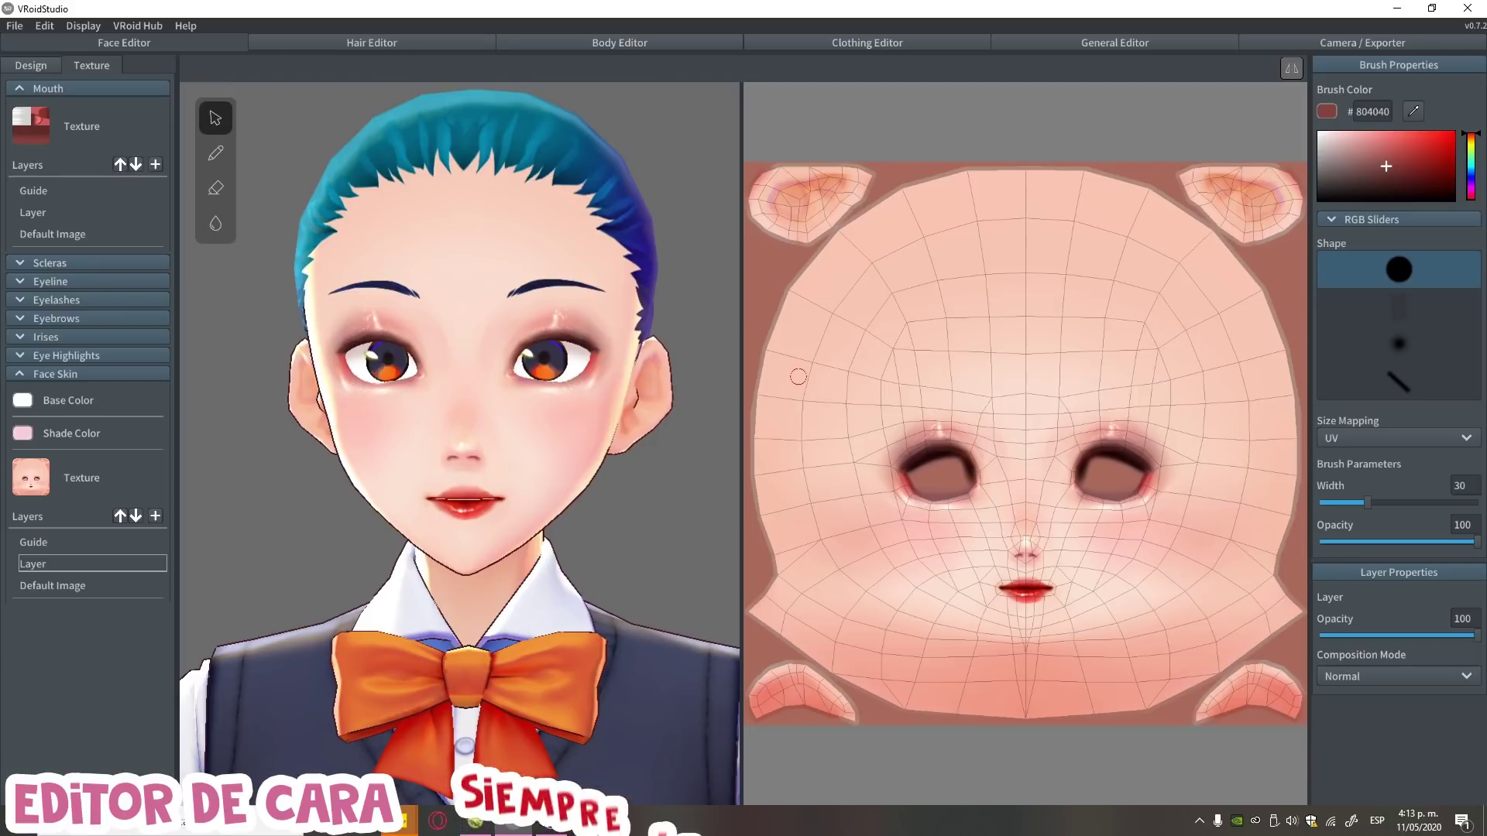
pyautogui.click(1386, 676)
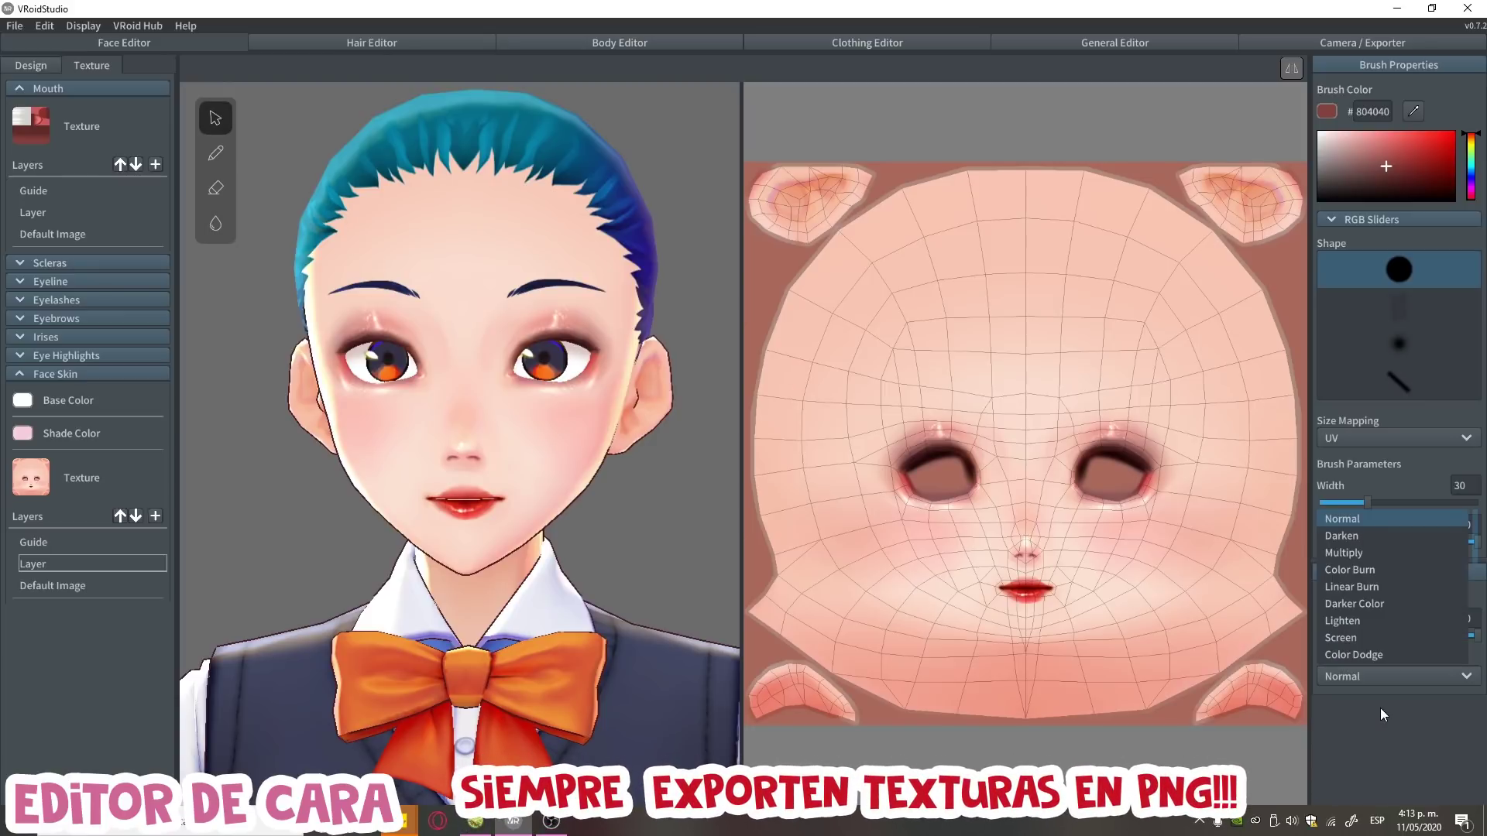
pyautogui.click(1382, 701)
pyautogui.scroll(-2, 581, 645)
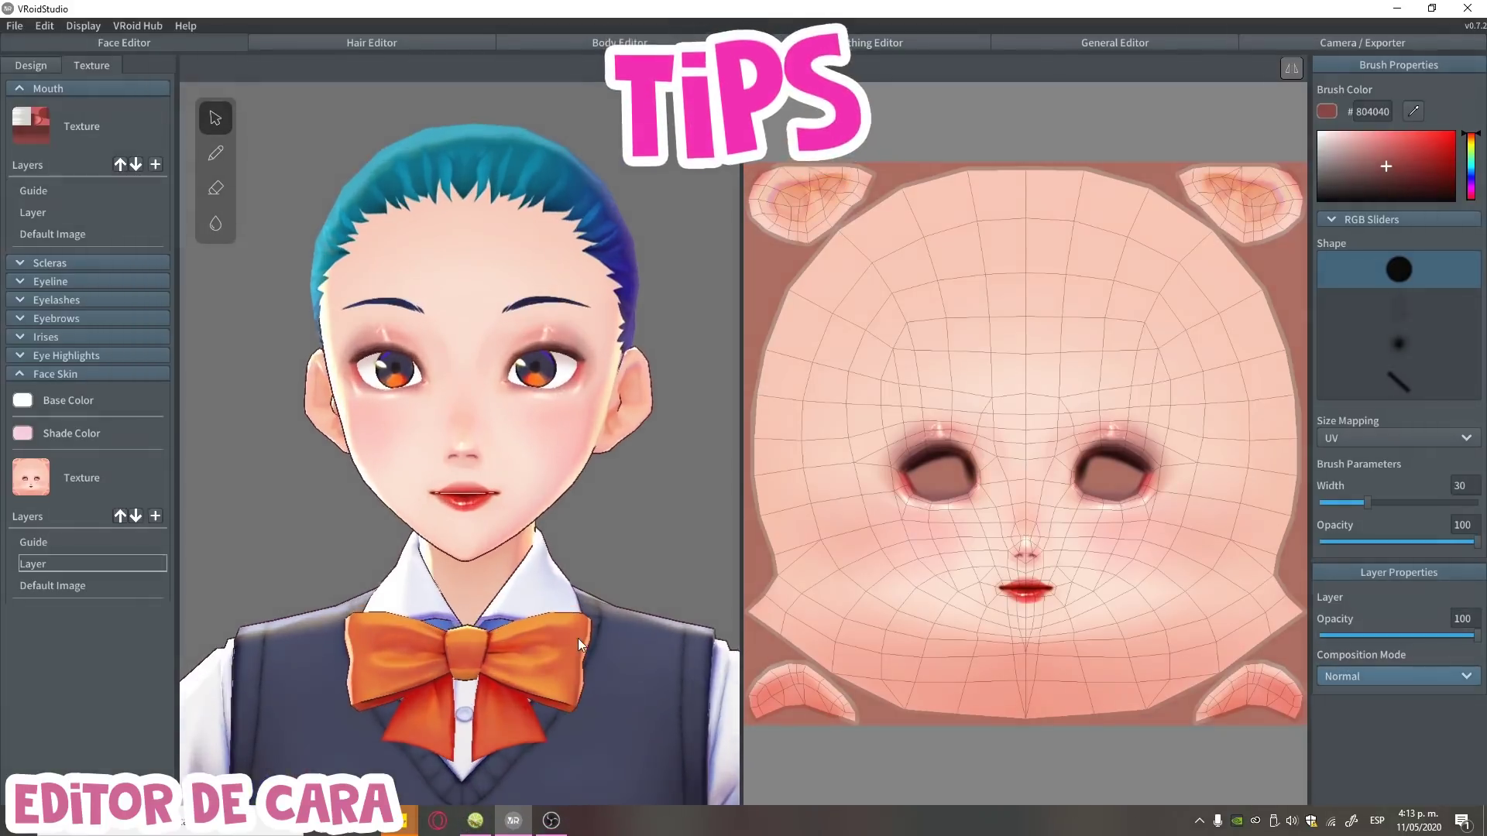
pyautogui.scroll(3, 702, 506)
pyautogui.moveTo(701, 506); pyautogui.dragTo(662, 541, button='right')
pyautogui.scroll(-2, 662, 540)
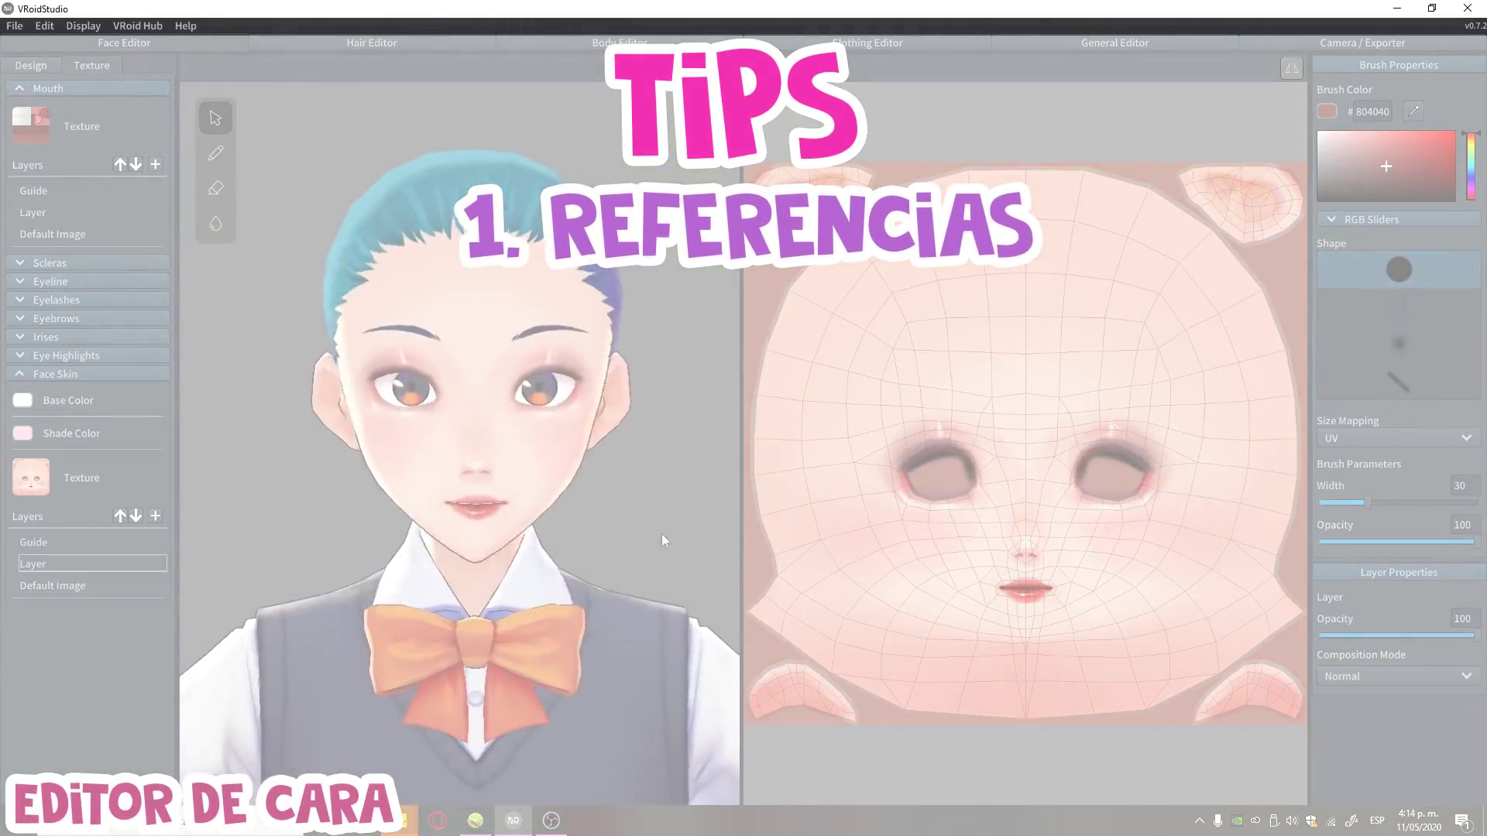
pyautogui.scroll(2, 662, 541)
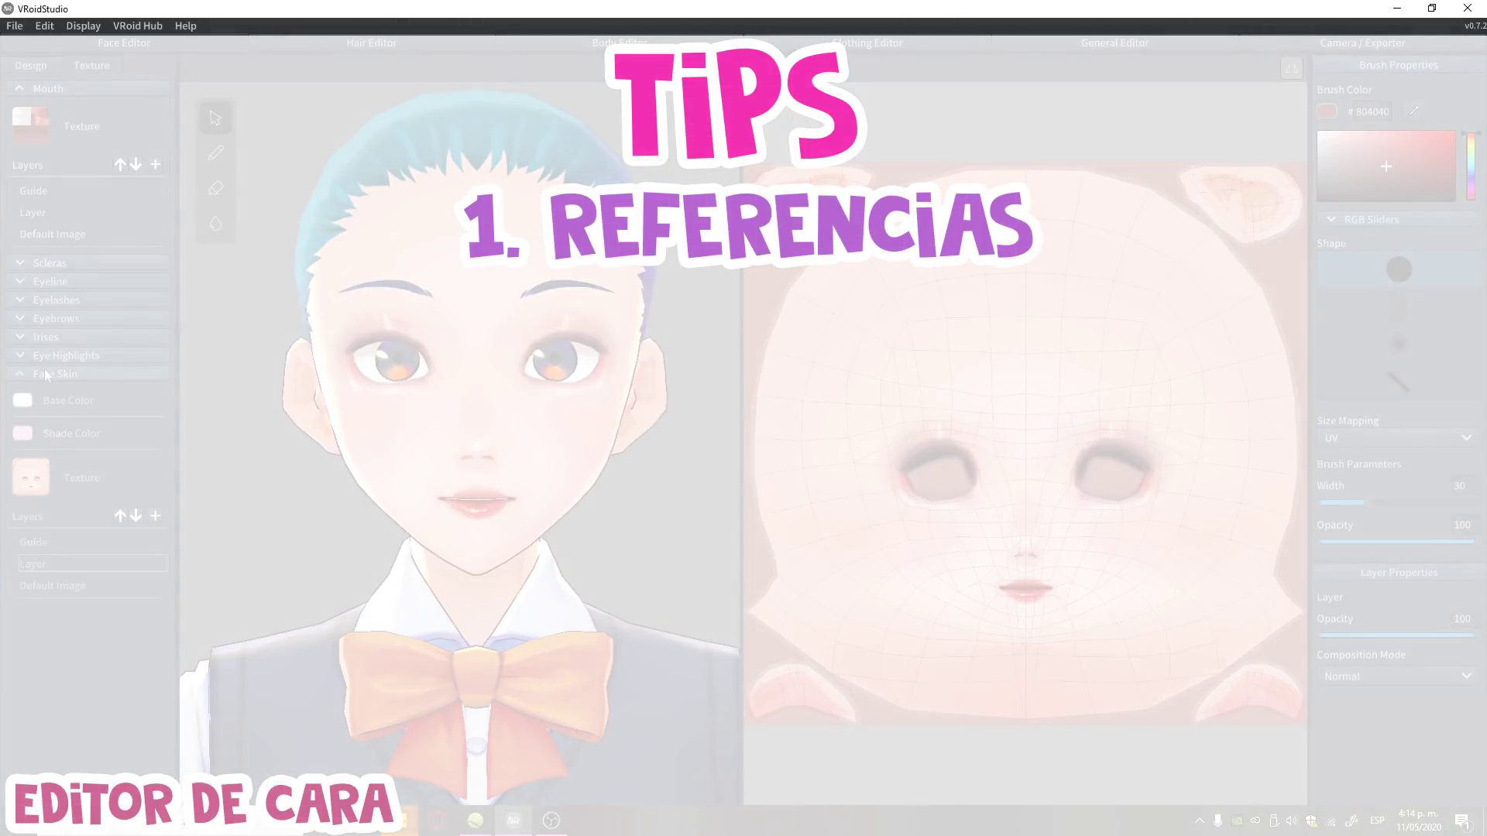
# Step: Export the Irises texture layer as ojos.png and open it in PaintTool SAI
pyautogui.click(67, 335)
pyautogui.rightClick(73, 482)
pyautogui.click(108, 454)
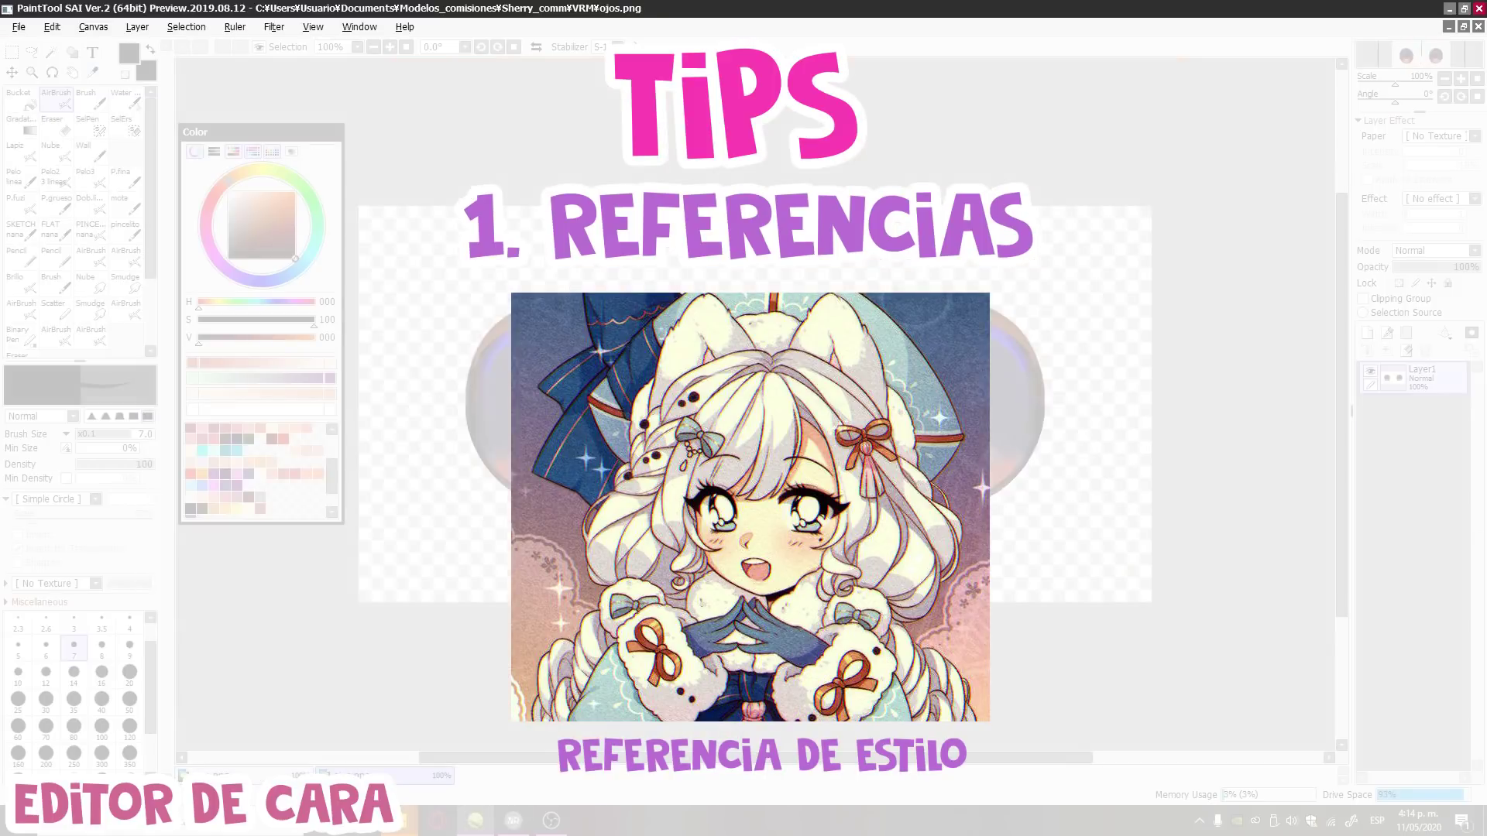
# Step: Add a clipping layer above the iris image and paint both irises light pink
pyautogui.hotkey('ctrl', 'shift', 'n')
pyautogui.scroll(1, 752, 377)
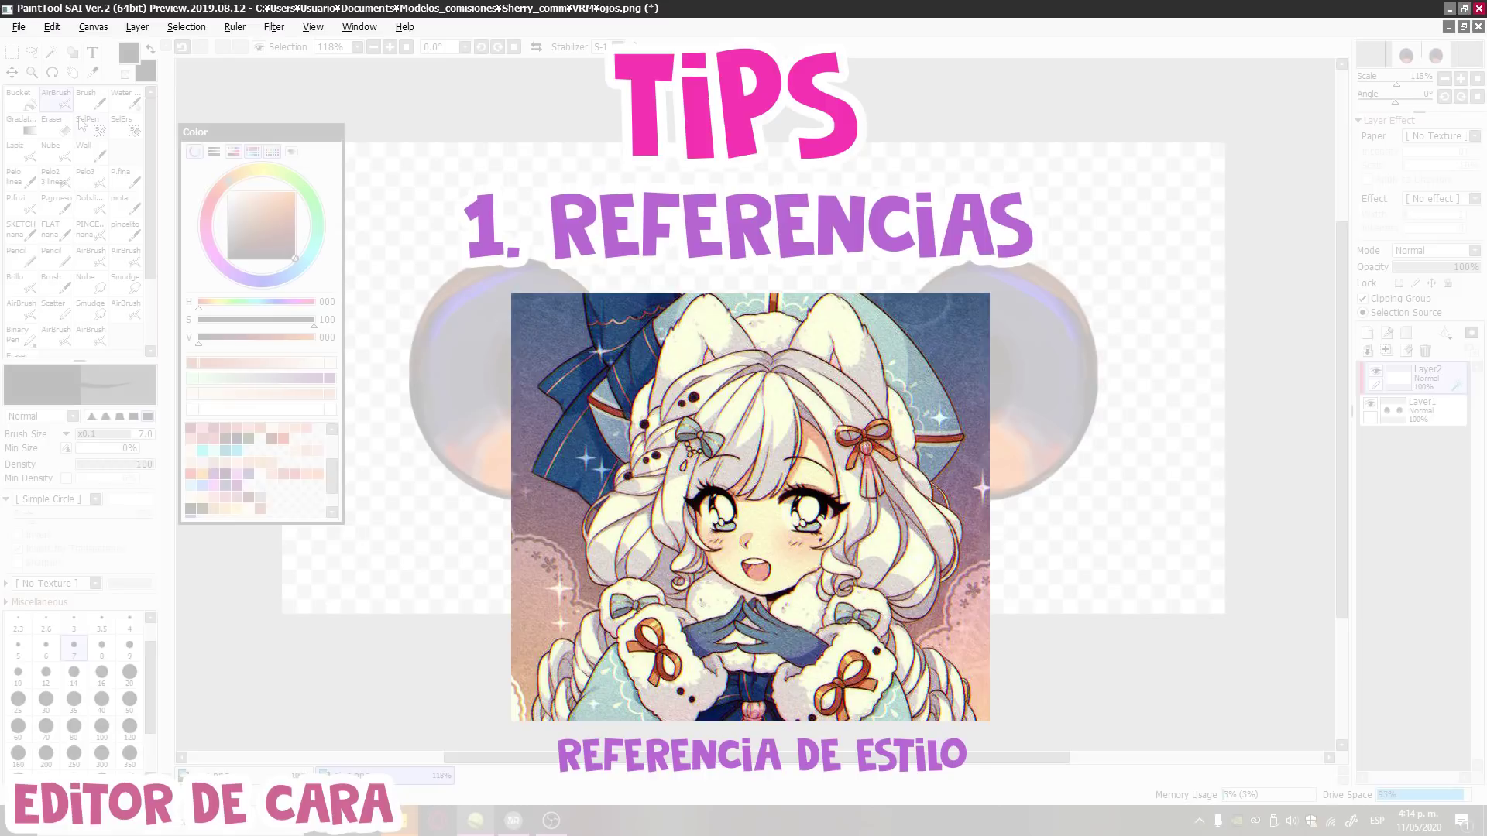
pyautogui.click(251, 193)
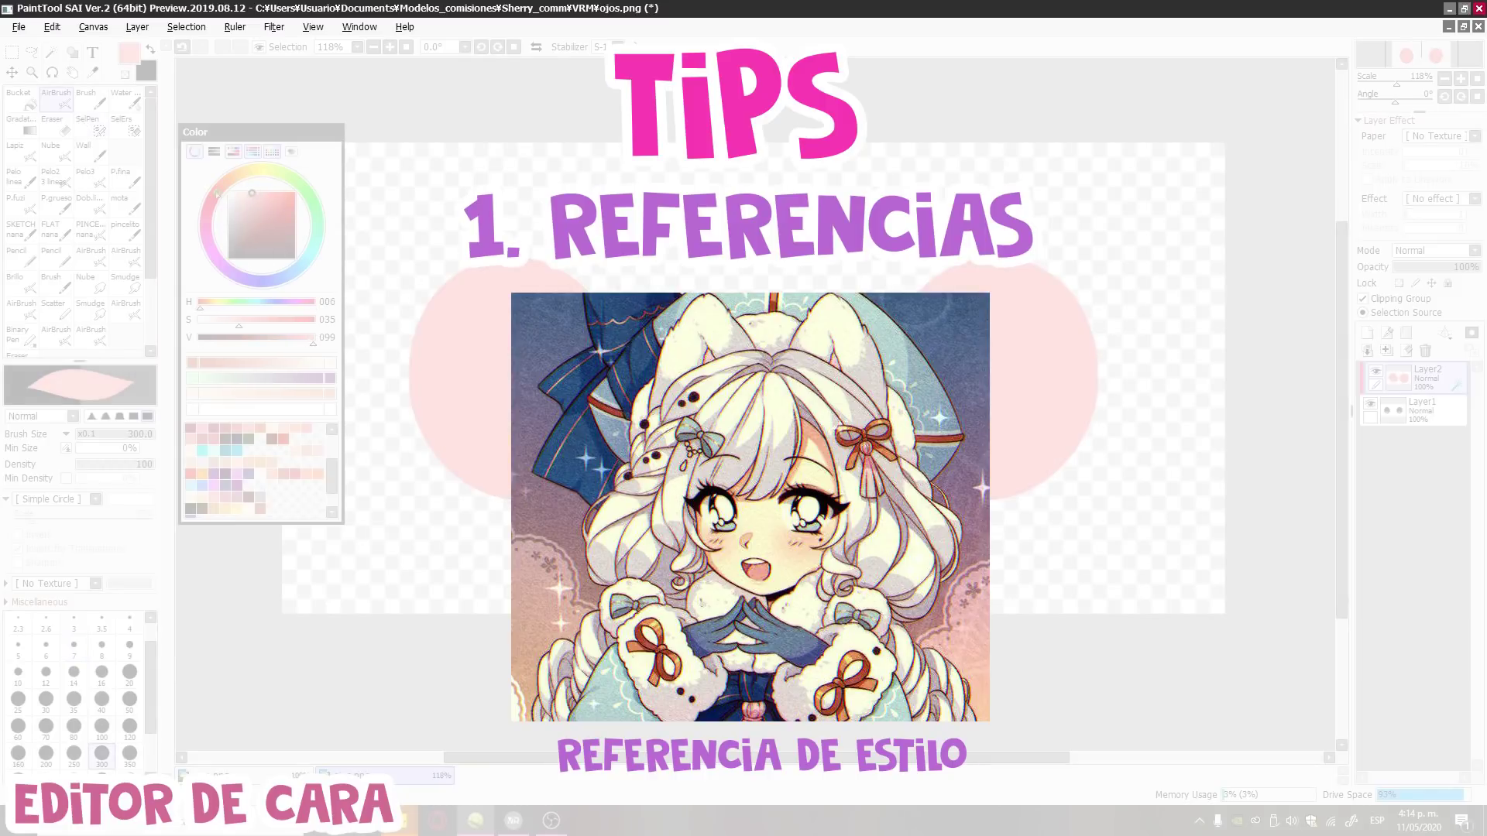
# Step: Lower the pink layer's opacity and paint the left iris's dark pupil on a new layer above it
pyautogui.click(46, 698)
pyautogui.moveTo(1475, 267); pyautogui.dragTo(1450, 275)
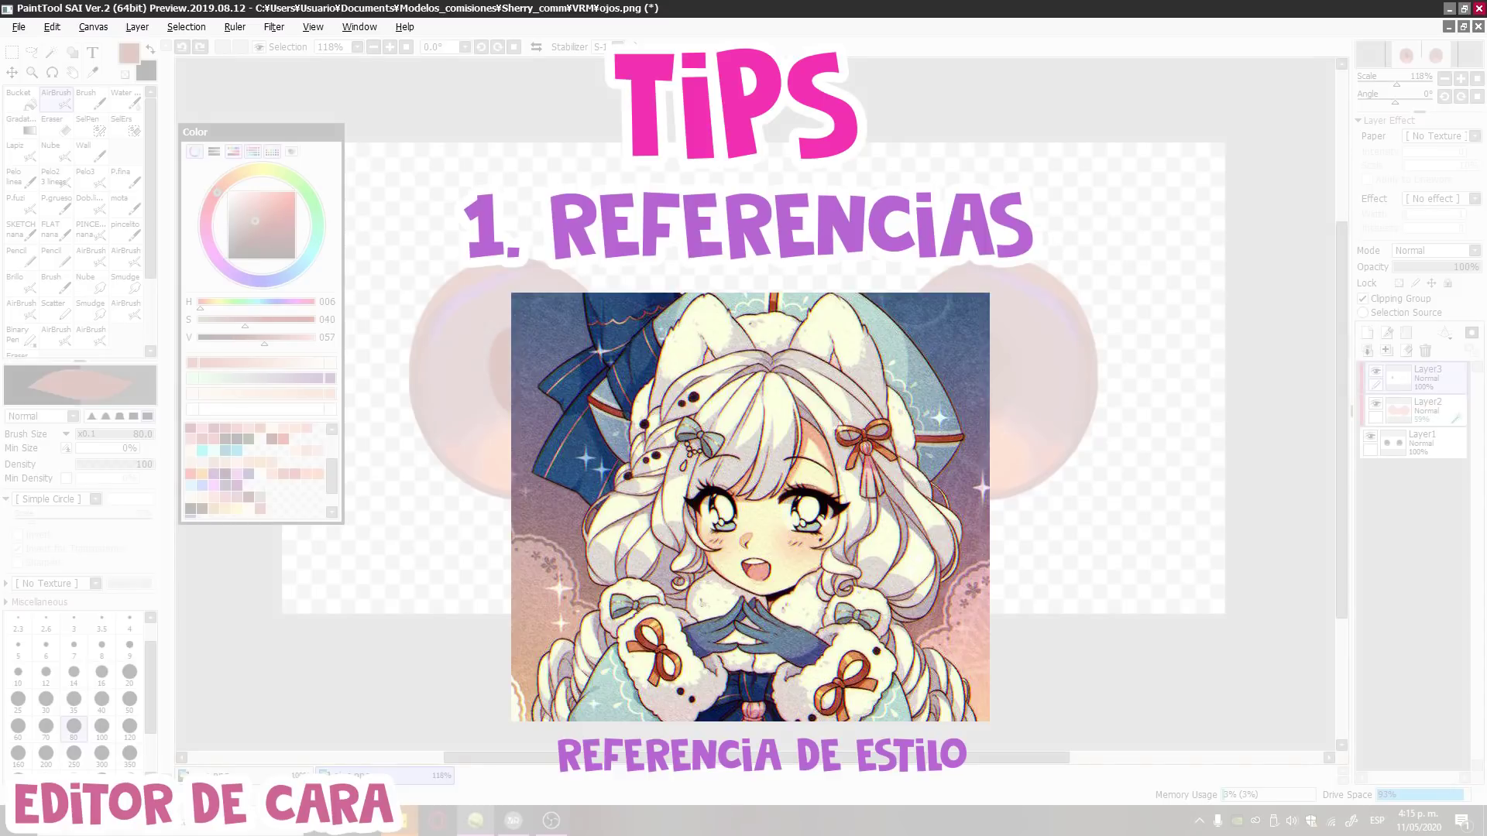
pyautogui.hotkey('ctrl', 'z')
# Step: Shade the left iris on the pink layer with pink, peach and muted red tones using the Brush tool
pyautogui.click(86, 97)
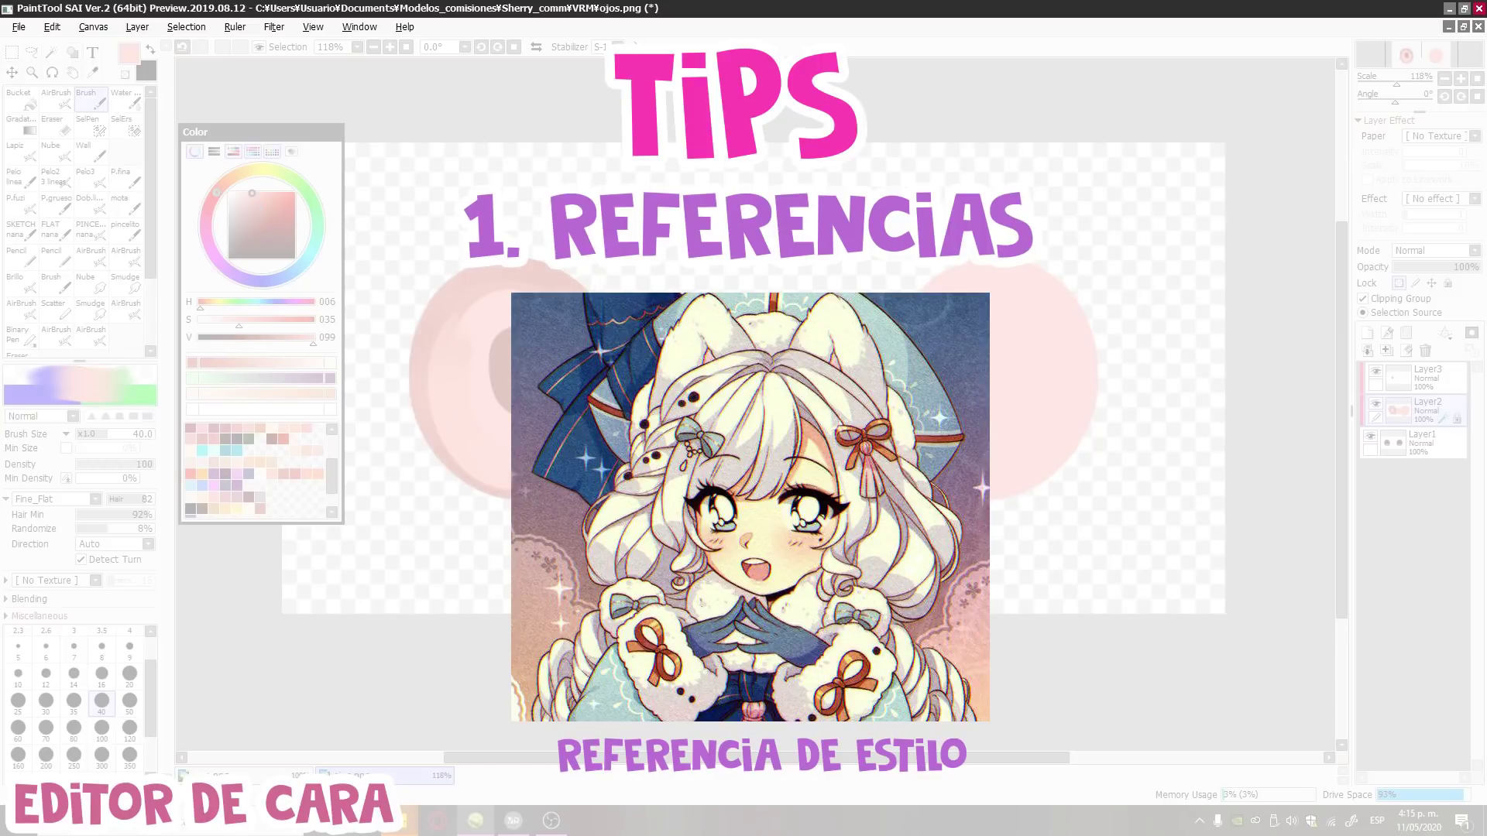
pyautogui.keyDown('alt'); pyautogui.click(541, 459); pyautogui.keyUp('alt')
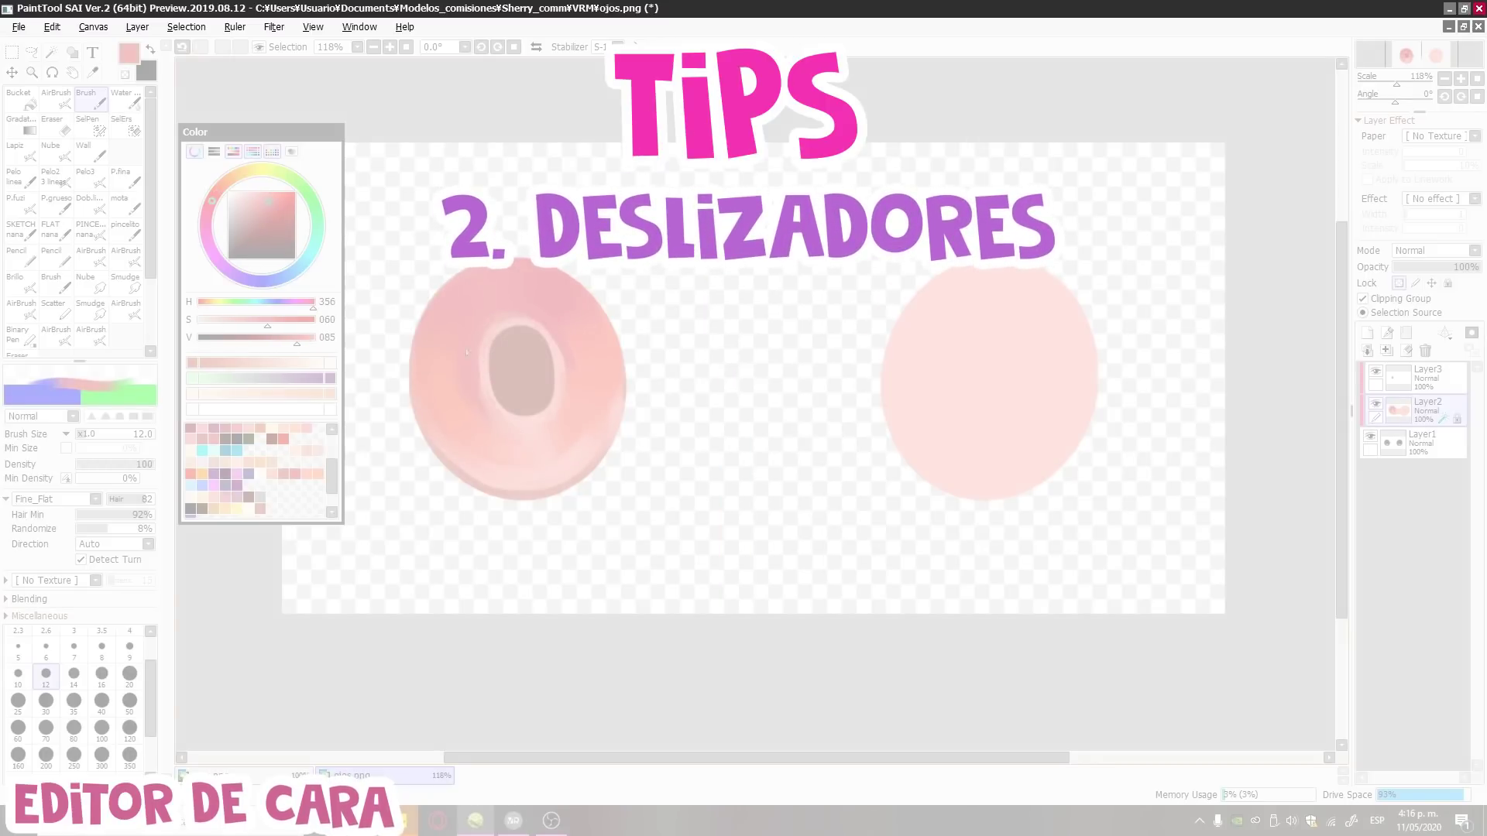
pyautogui.keyDown('alt'); pyautogui.click(573, 427); pyautogui.keyUp('alt')
pyautogui.keyDown('alt'); pyautogui.click(1118, 546); pyautogui.keyUp('alt')
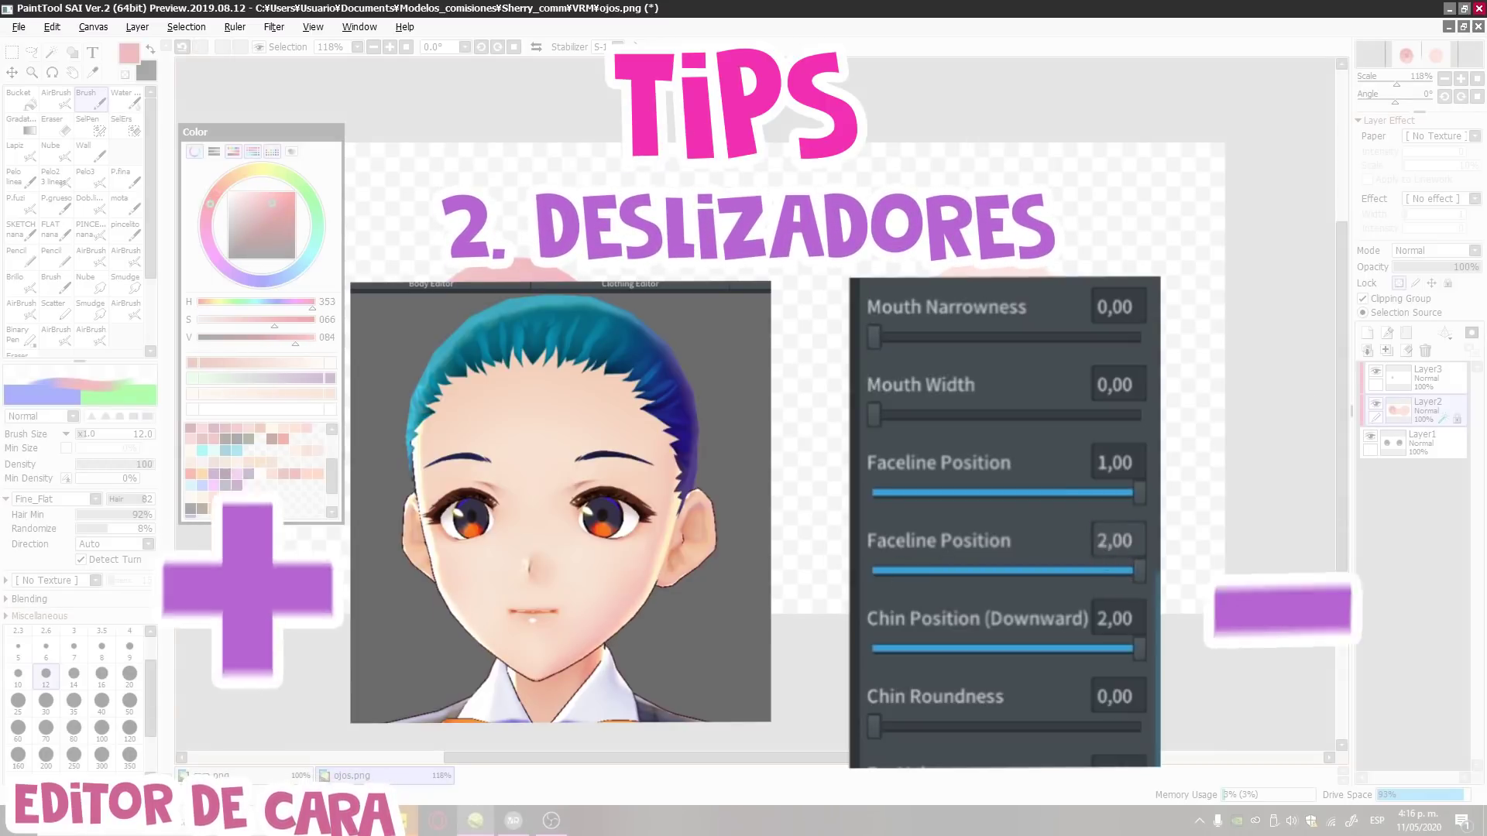
pyautogui.keyDown('alt'); pyautogui.click(1106, 542); pyautogui.keyUp('alt')
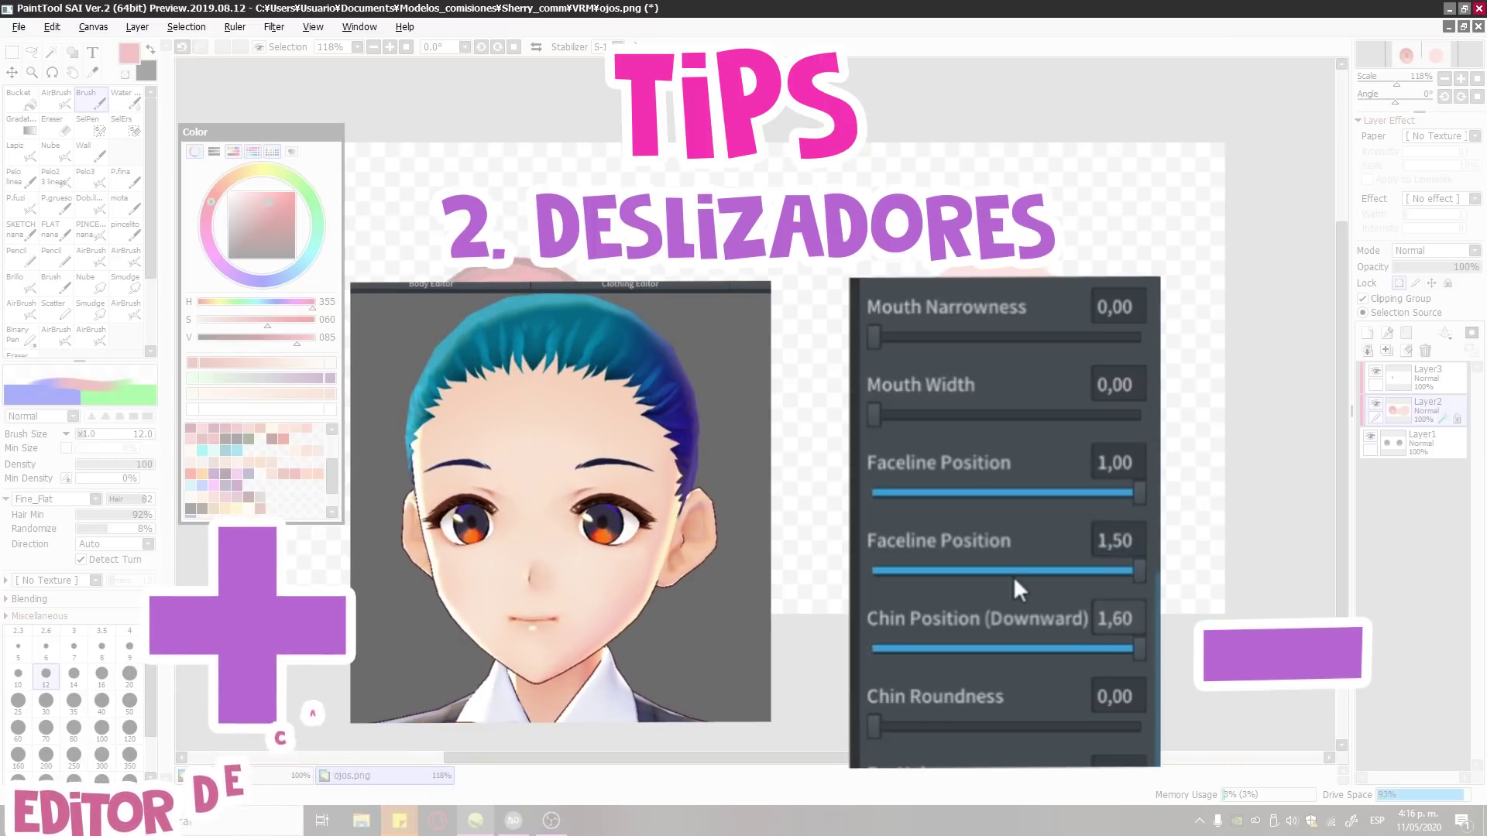
pyautogui.press(']')
pyautogui.keyDown('alt'); pyautogui.click(920, 280); pyautogui.keyUp('alt')
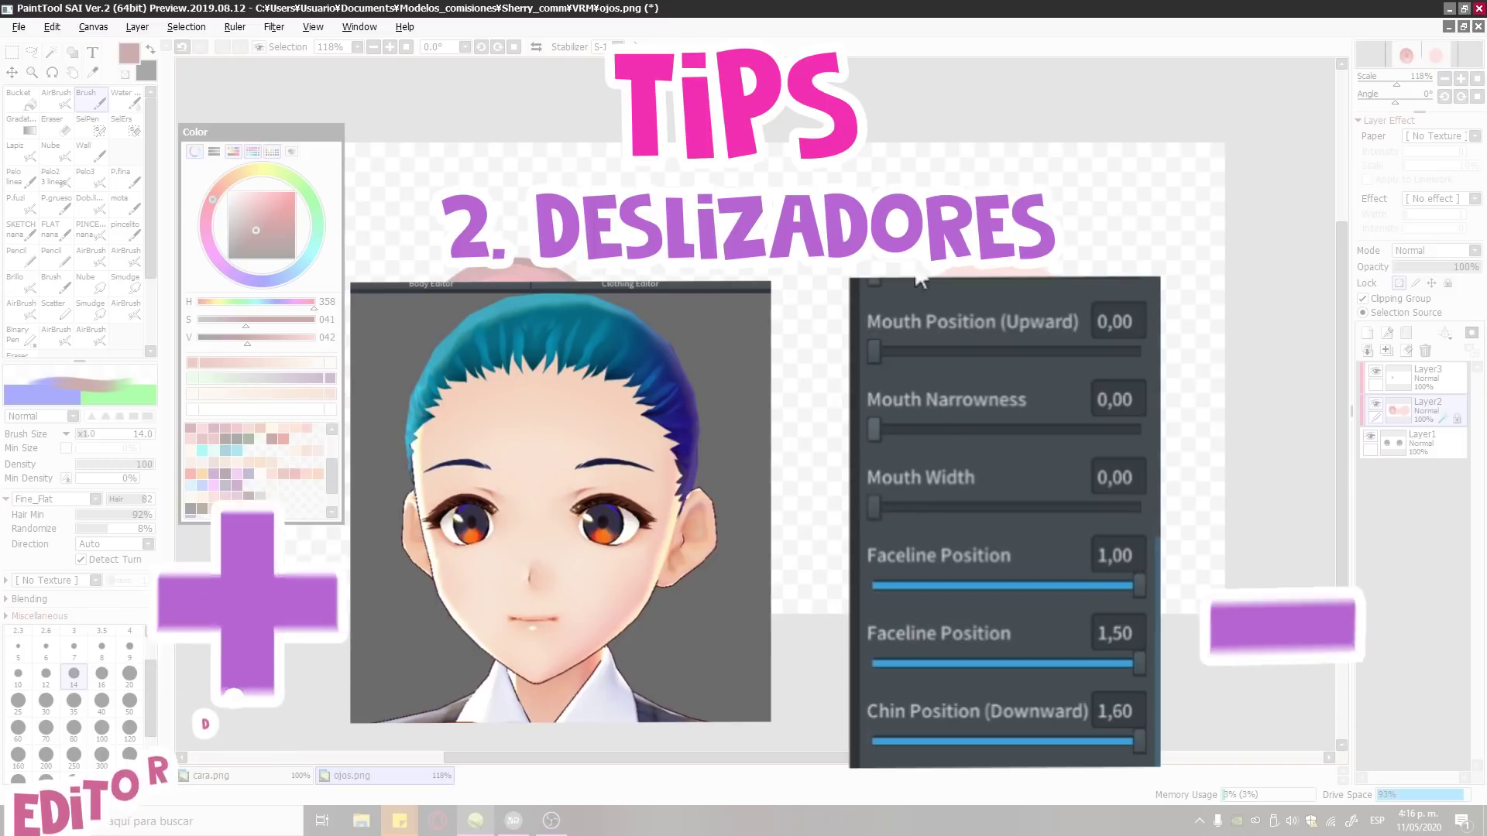
# Step: Sample another color from the canvas and enlarge the brush for painting the irises
pyautogui.keyDown('alt'); pyautogui.click(686, 610); pyautogui.keyUp('alt')
pyautogui.press(']')
pyautogui.press(']')
pyautogui.press(']')
pyautogui.press(']')
pyautogui.press(']')
pyautogui.press(']')
pyautogui.press(']')
pyautogui.press(']')
pyautogui.press(']')
pyautogui.press(']')
pyautogui.press(']')
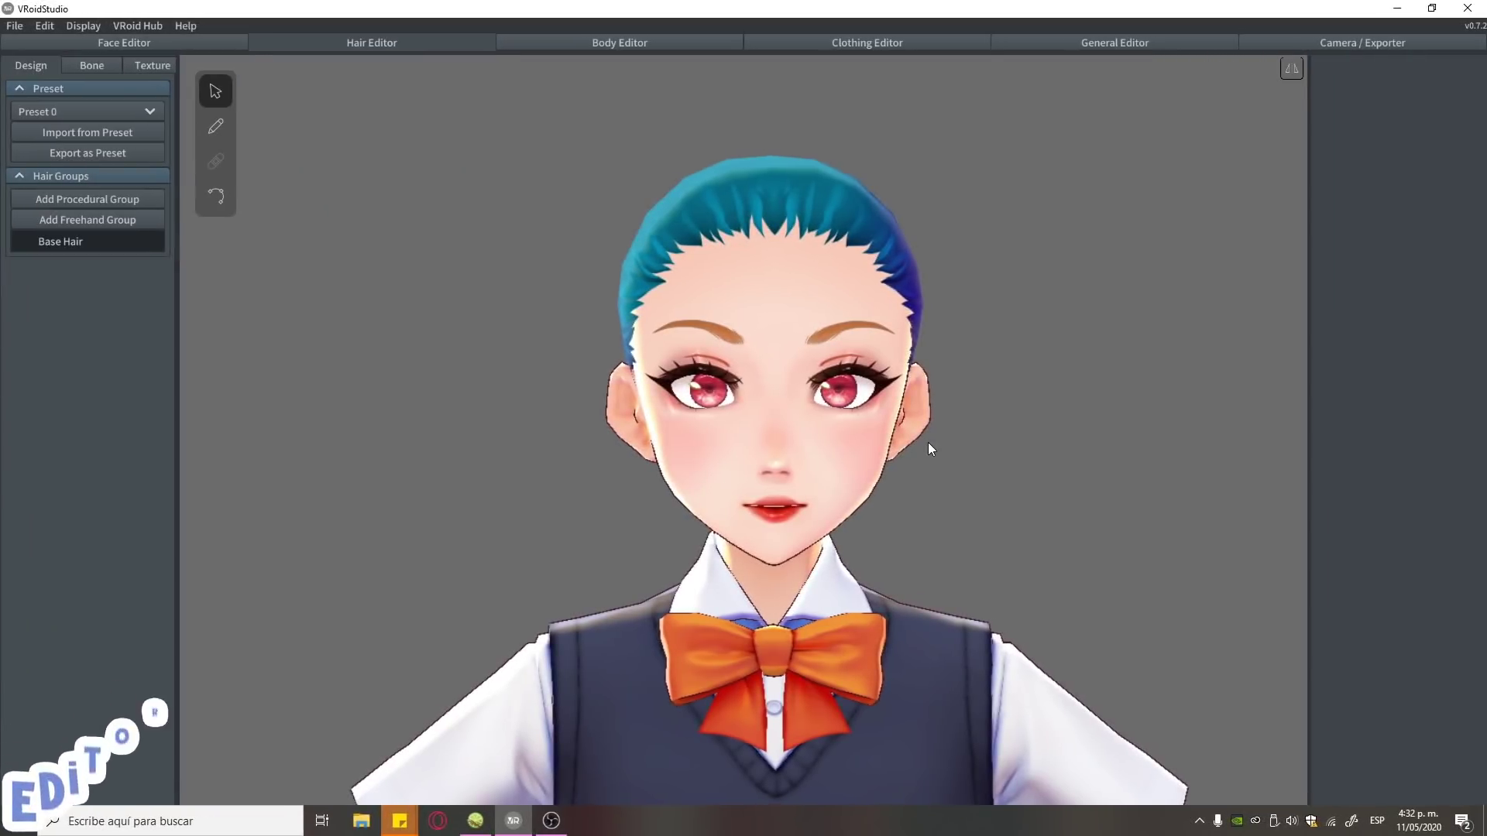
# Step: Add a freehand hair group with a guide height of 0.41 and activate the hair Brush
pyautogui.scroll(1, 1024, 324)
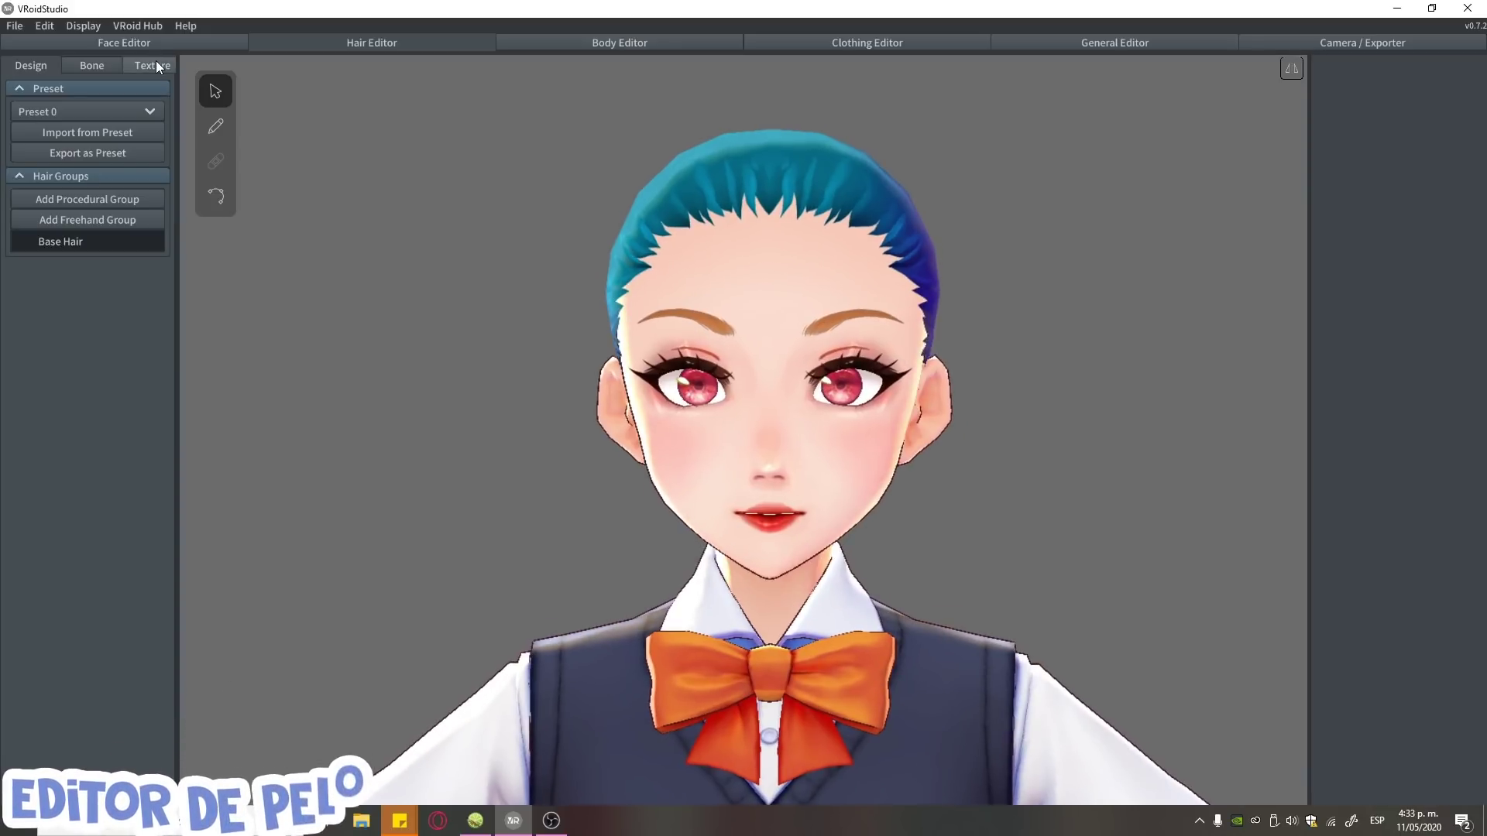
pyautogui.click(103, 218)
pyautogui.scroll(-5, 1458, 695)
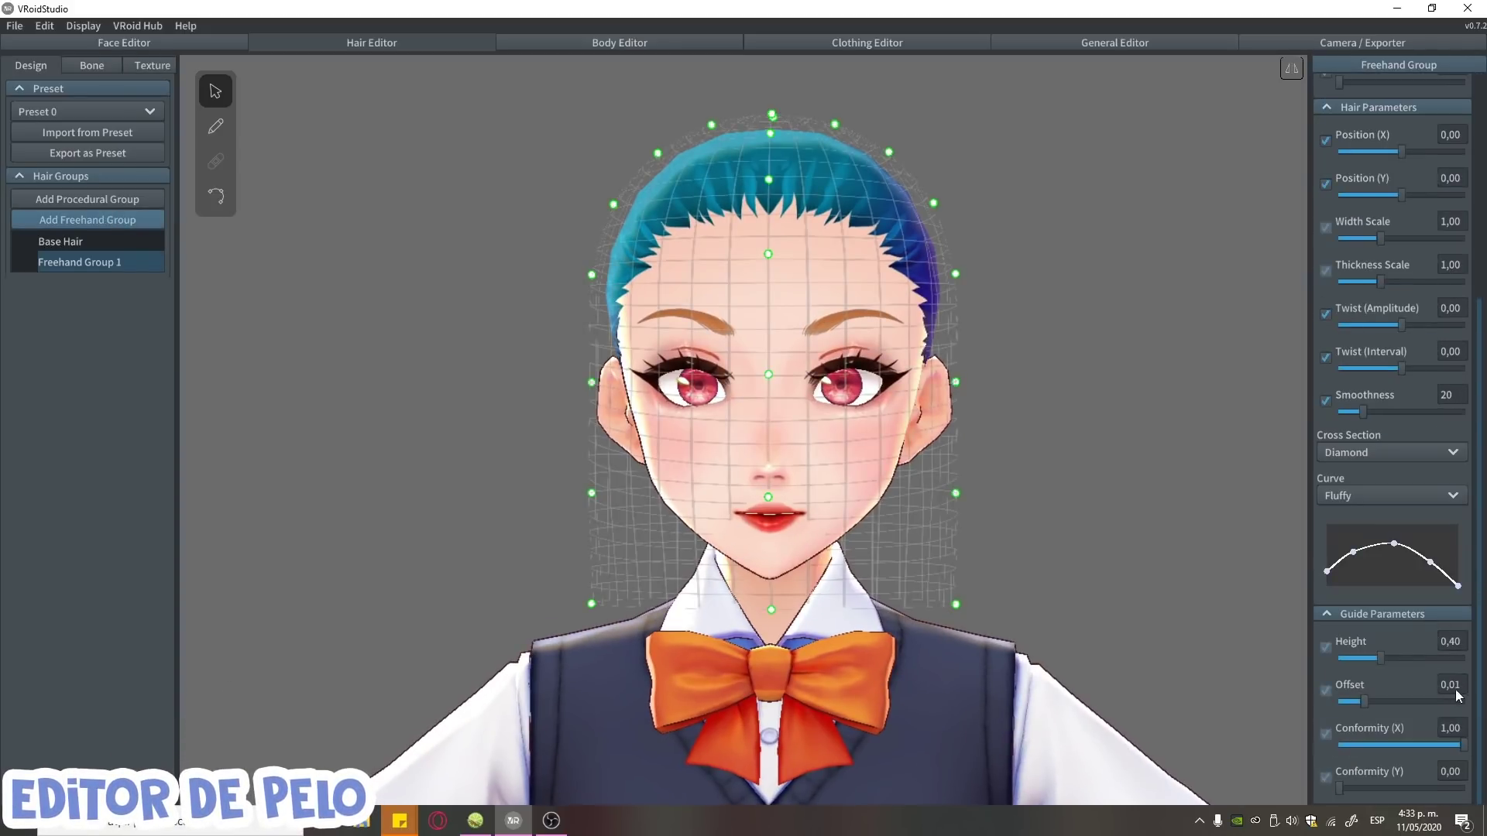
pyautogui.moveTo(1385, 656); pyautogui.dragTo(1377, 653)
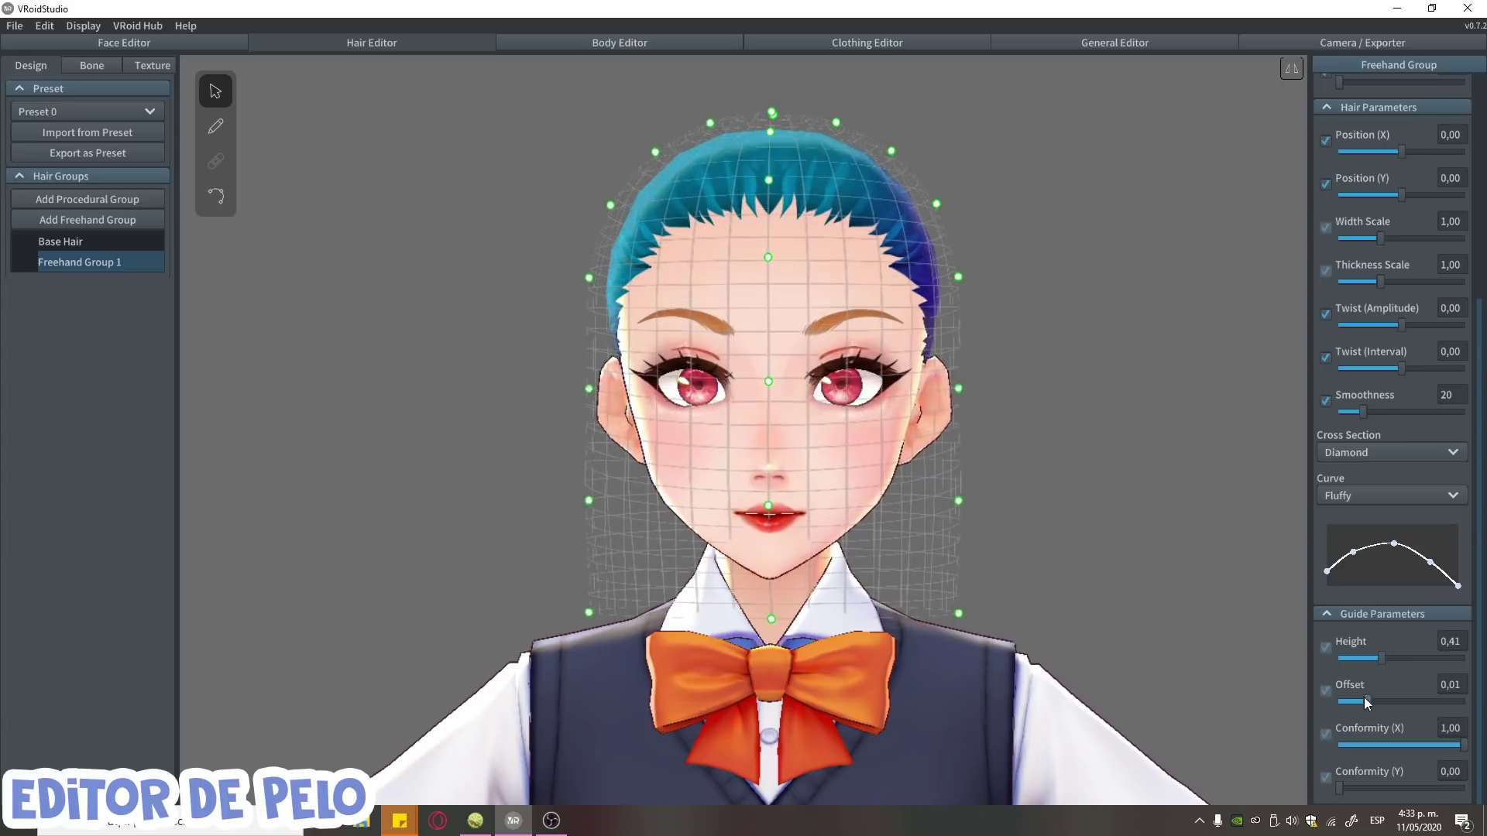
pyautogui.click(1363, 495)
pyautogui.click(1341, 440)
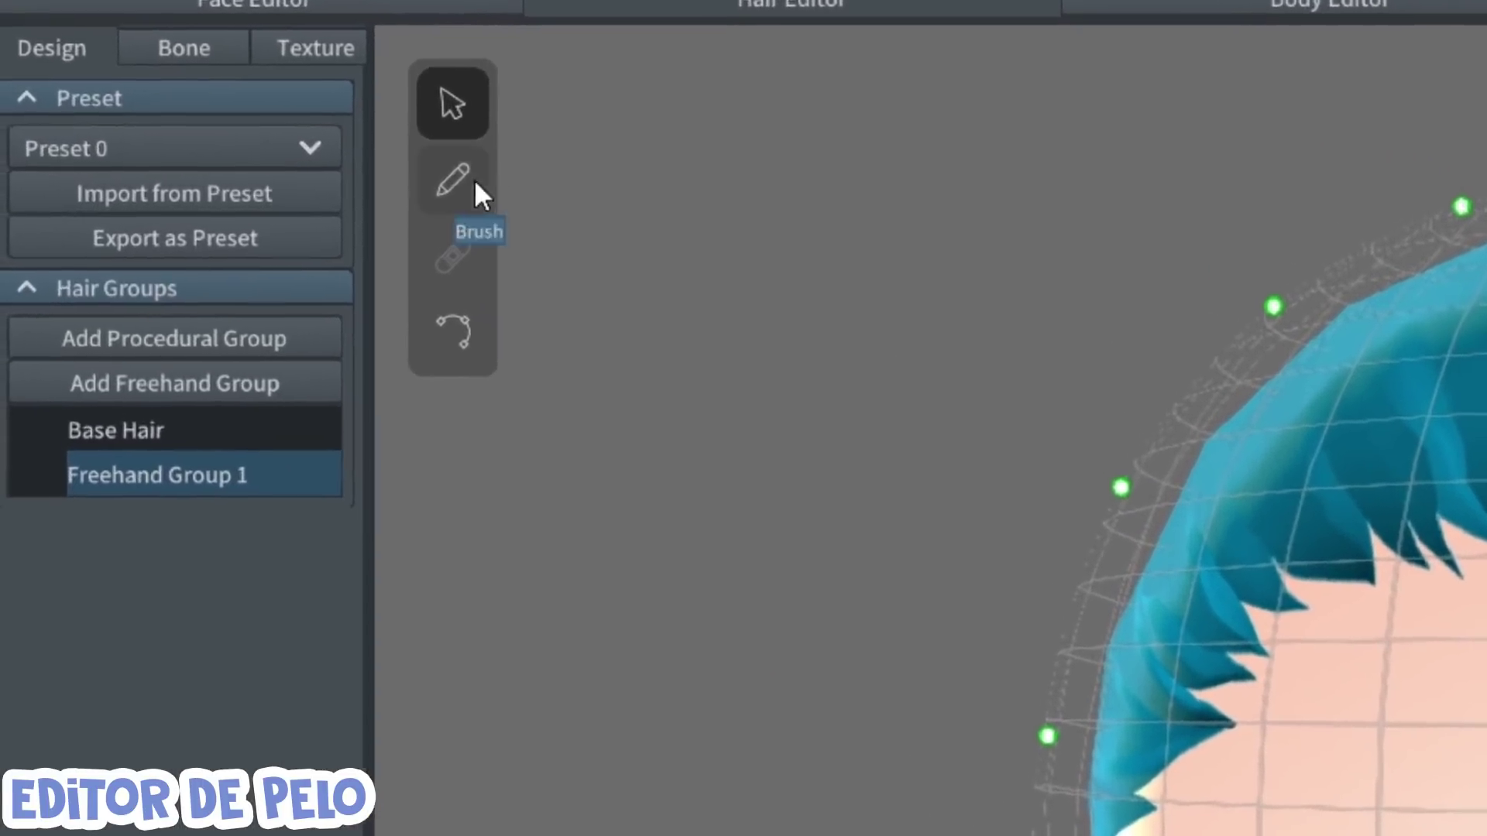
pyautogui.click(281, 177)
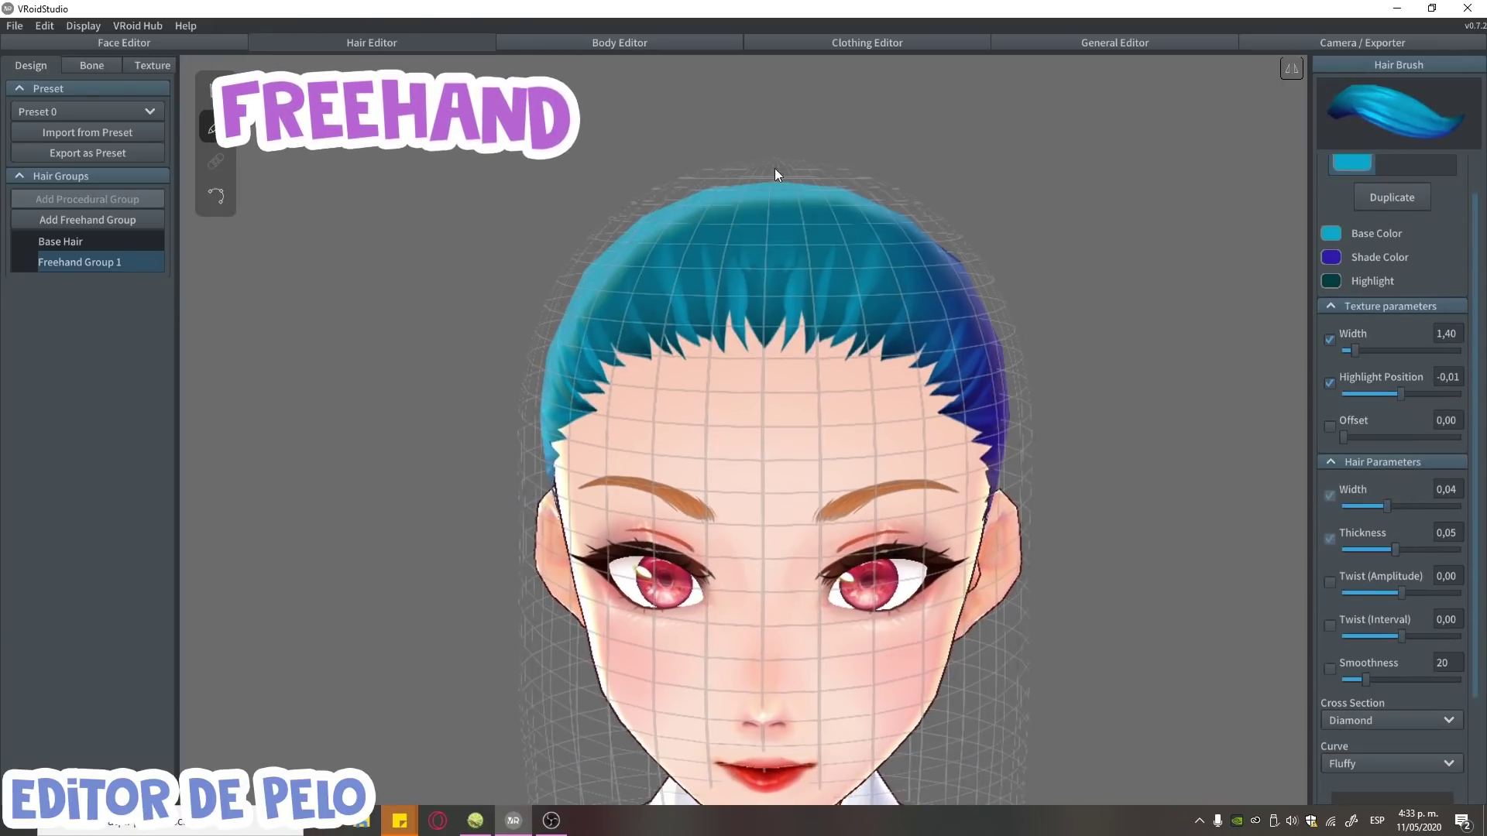
# Step: Try out freehand bang strands from the crown across the forehead and undo them
pyautogui.moveTo(775, 166)
pyautogui.mouseDown()
pyautogui.moveTo(820, 456)
pyautogui.moveTo(1007, 551)
pyautogui.mouseUp()
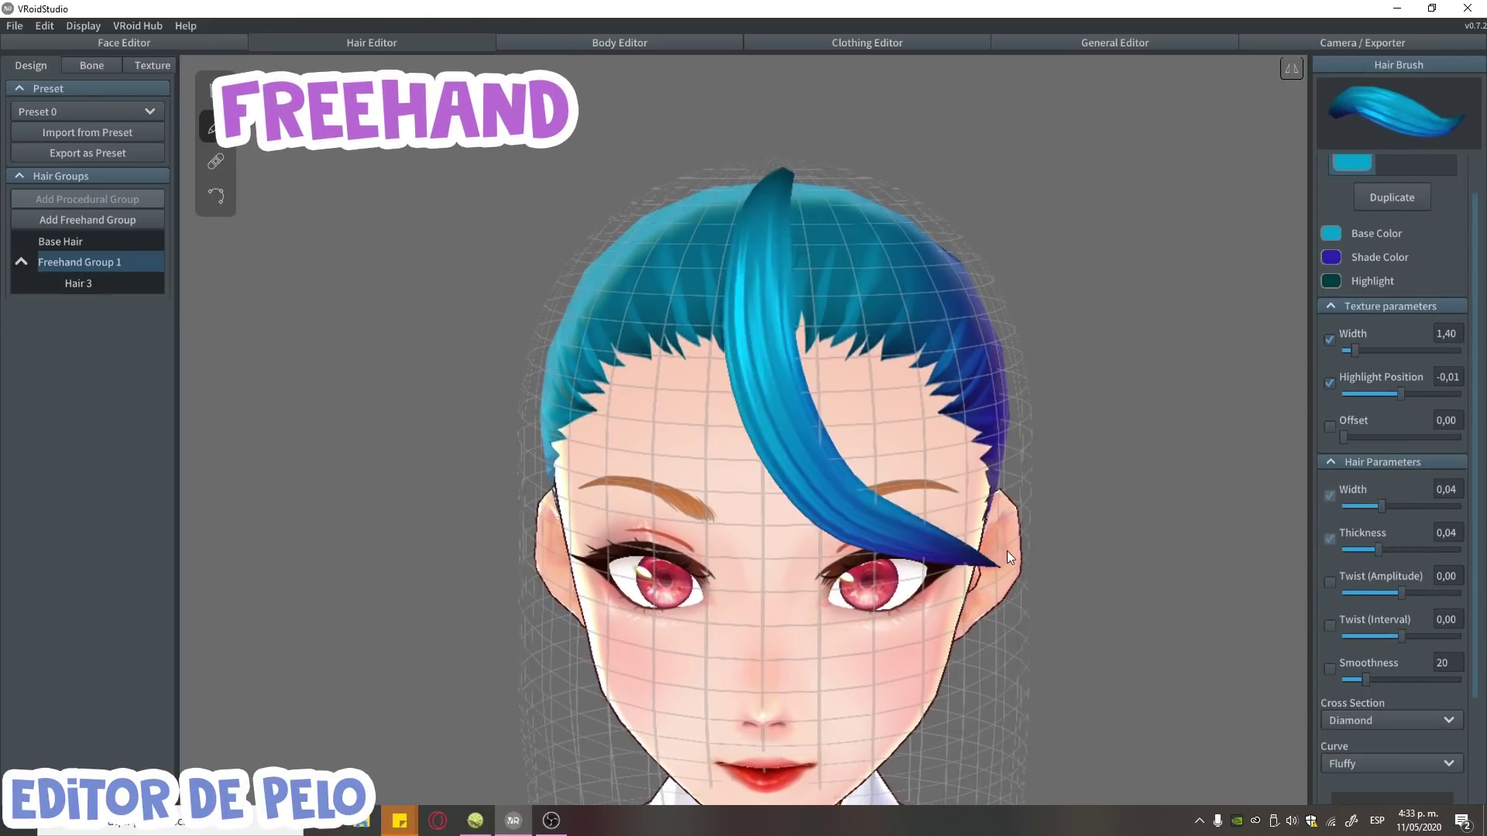
pyautogui.hotkey('ctrl', 'z')
pyautogui.moveTo(774, 167)
pyautogui.mouseDown()
pyautogui.moveTo(830, 428)
pyautogui.moveTo(728, 496)
pyautogui.mouseUp()
pyautogui.moveTo(770, 206)
pyautogui.mouseDown()
pyautogui.moveTo(802, 260)
pyautogui.moveTo(805, 326)
pyautogui.mouseUp()
pyautogui.moveTo(805, 326); pyautogui.dragTo(785, 365, button='right')
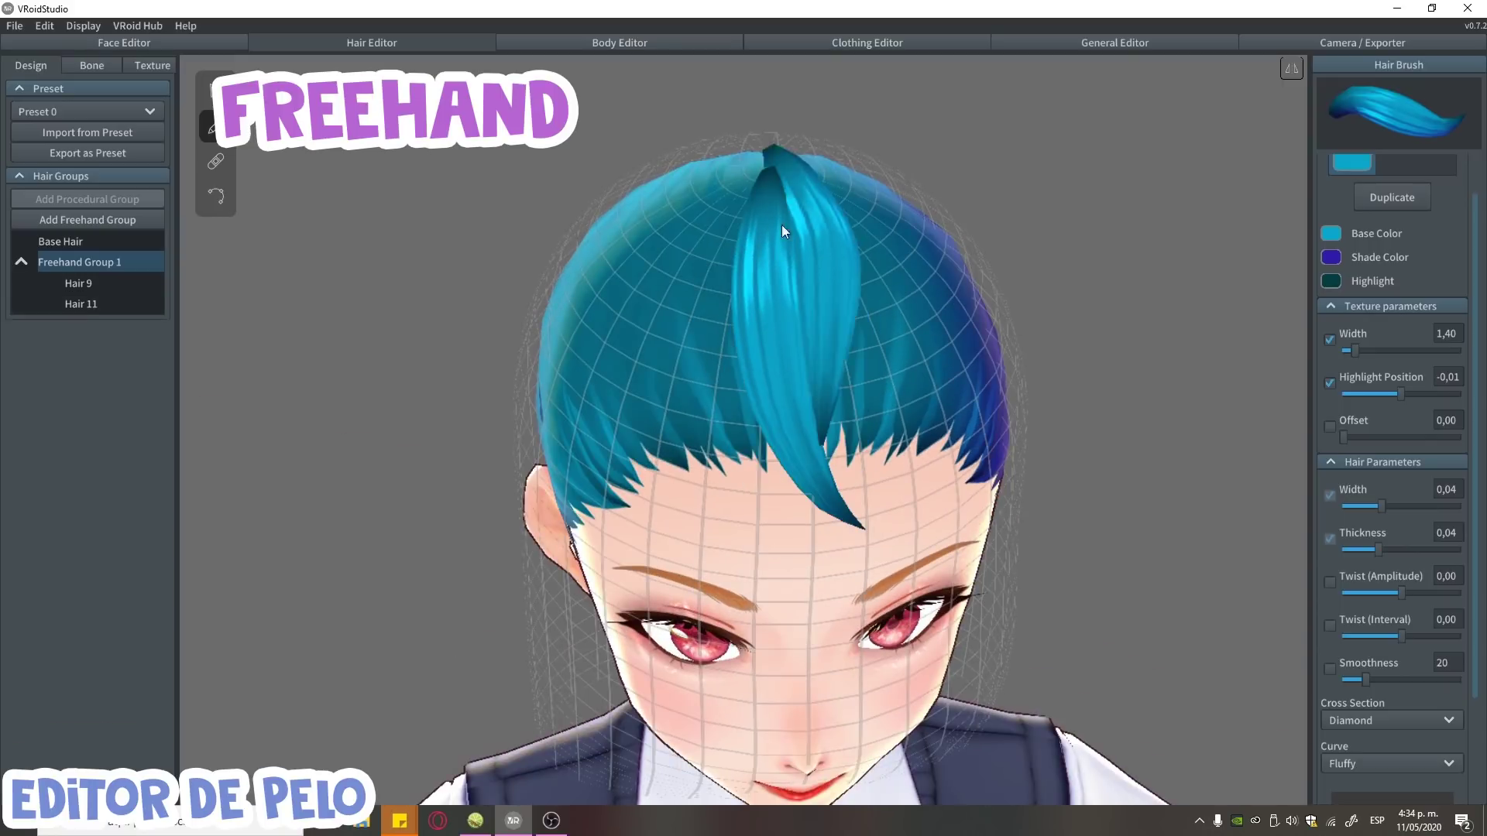
pyautogui.moveTo(777, 165); pyautogui.dragTo(805, 542)
pyautogui.scroll(-5, 769, 420)
pyautogui.hotkey('ctrl', 'z')
pyautogui.hotkey('ctrl', 'z')
pyautogui.hotkey('ctrl', 'z')
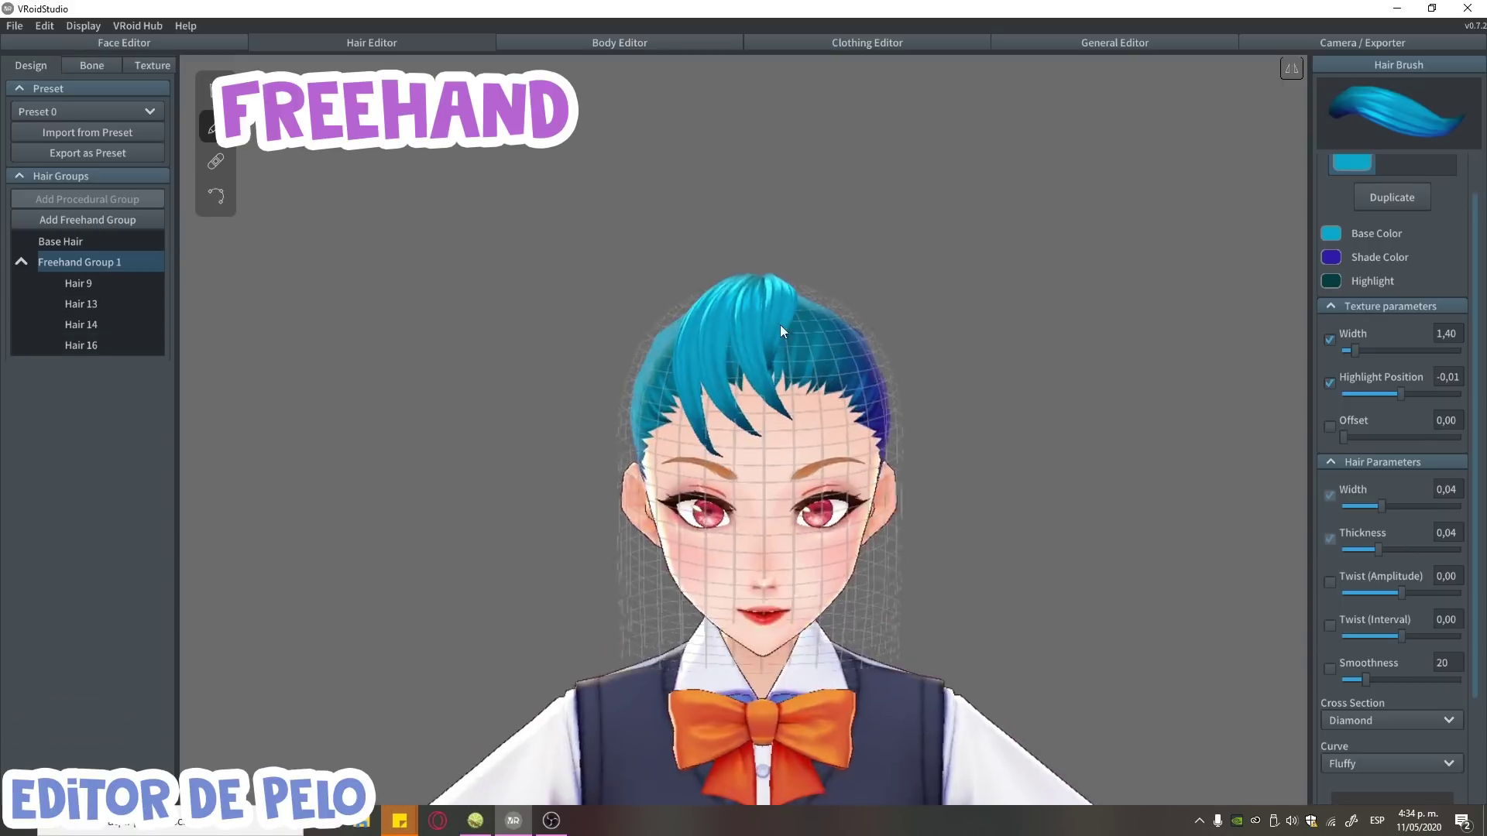
pyautogui.scroll(5, 802, 328)
pyautogui.moveTo(743, 132); pyautogui.dragTo(709, 495)
pyautogui.hotkey('ctrl', 'z')
# Step: Draw mirrored freehand strands from the crown down both sides of the forehead to the eyes
pyautogui.moveTo(769, 135); pyautogui.dragTo(632, 542)
pyautogui.moveTo(631, 542); pyautogui.dragTo(844, 438, button='right')
pyautogui.moveTo(744, 232); pyautogui.dragTo(813, 542)
pyautogui.hotkey('ctrl', 'z')
pyautogui.moveTo(736, 233); pyautogui.dragTo(821, 557)
pyautogui.moveTo(735, 233); pyautogui.dragTo(805, 542)
pyautogui.hotkey('ctrl', 'z')
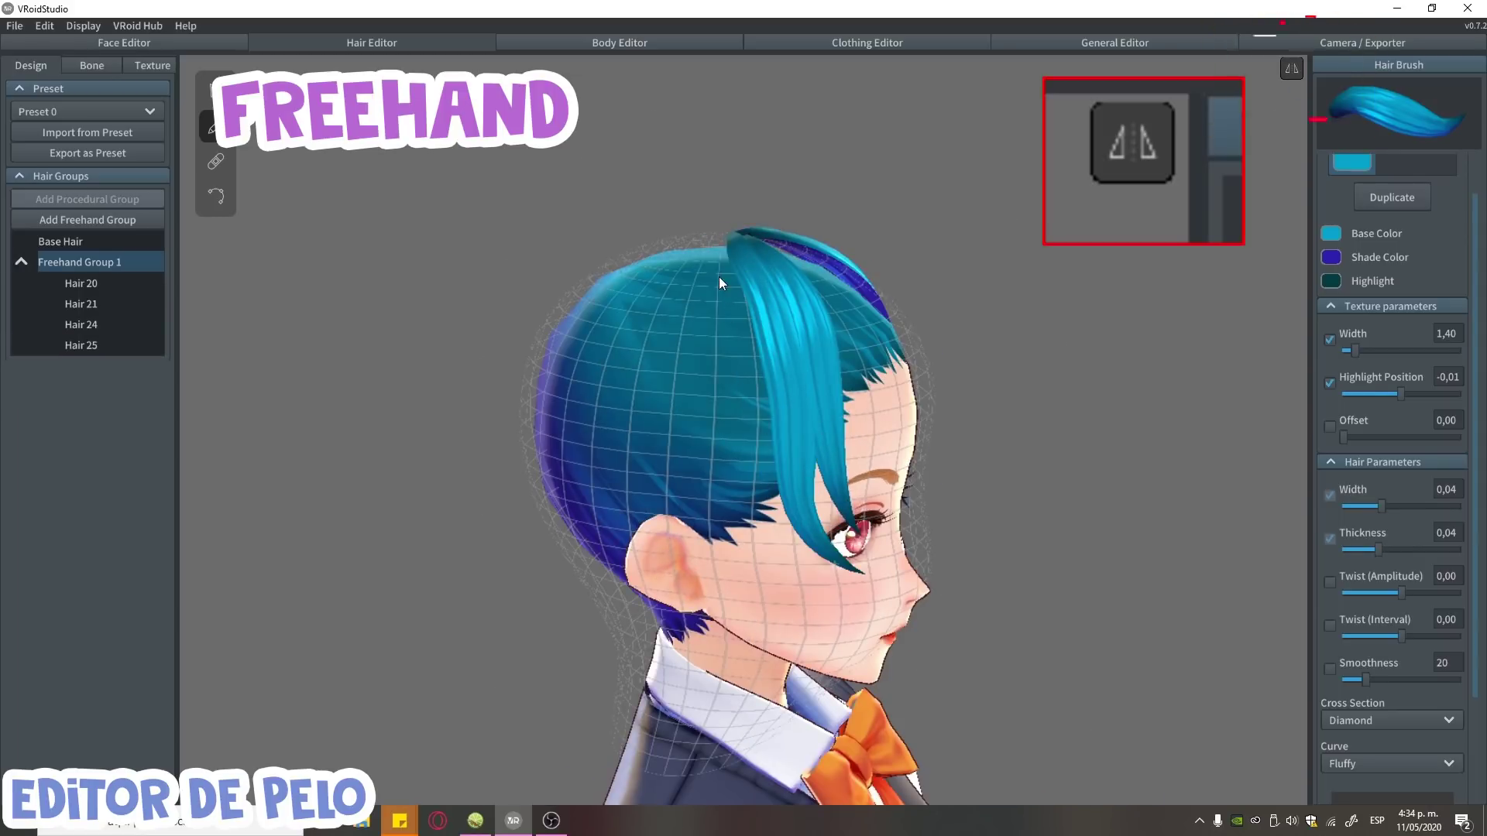
# Step: Extend the mirrored hair with more freehand strands from the crown down the sides of the head over the ears
pyautogui.moveTo(719, 276); pyautogui.dragTo(728, 356, button='right')
pyautogui.moveTo(724, 232)
pyautogui.mouseDown()
pyautogui.moveTo(750, 523)
pyautogui.moveTo(708, 430)
pyautogui.moveTo(718, 576)
pyautogui.mouseUp()
pyautogui.hotkey('ctrl', 'z')
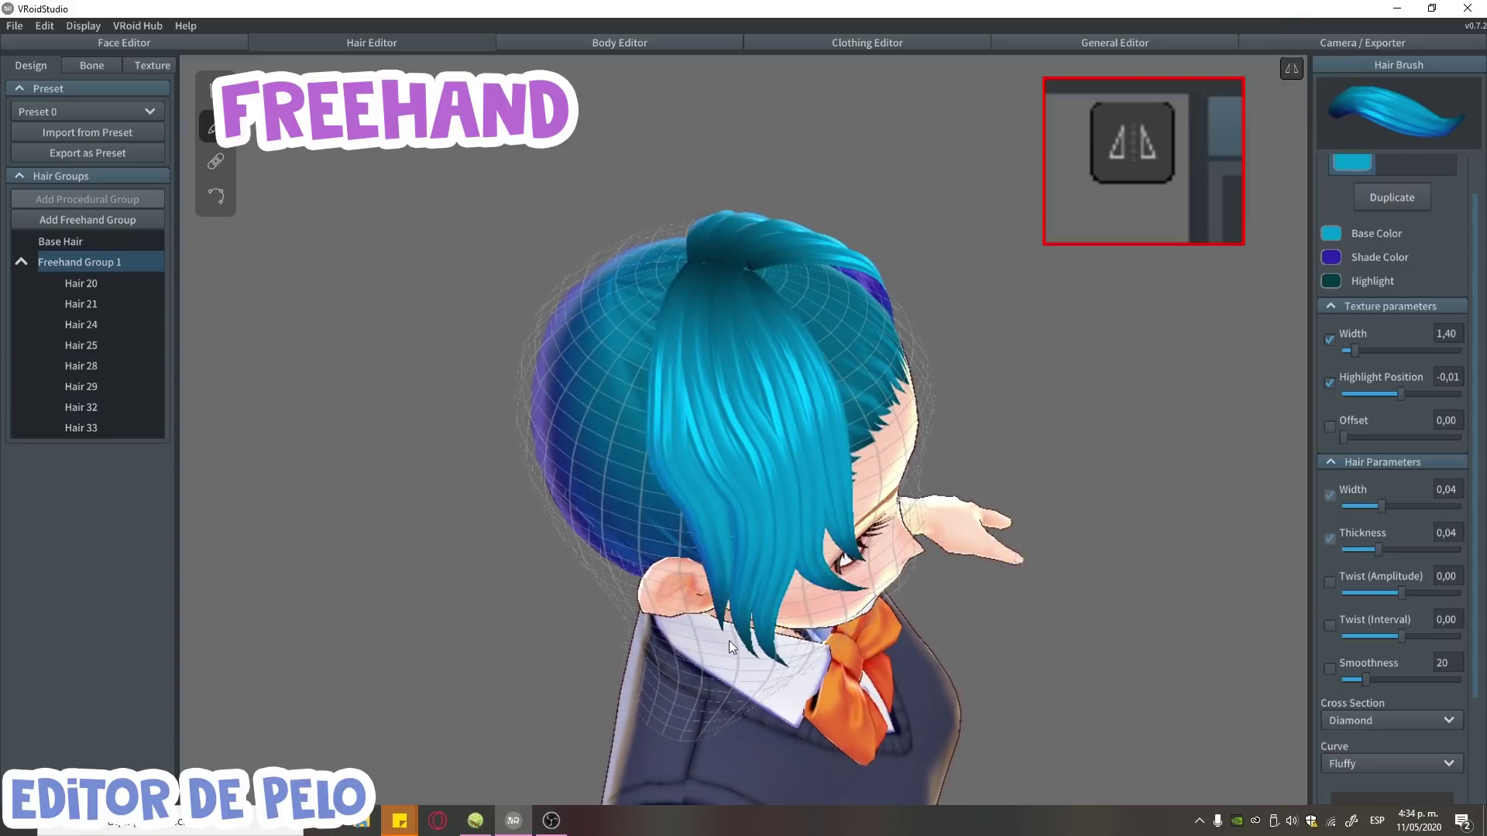
pyautogui.moveTo(733, 564); pyautogui.dragTo(779, 396, button='right')
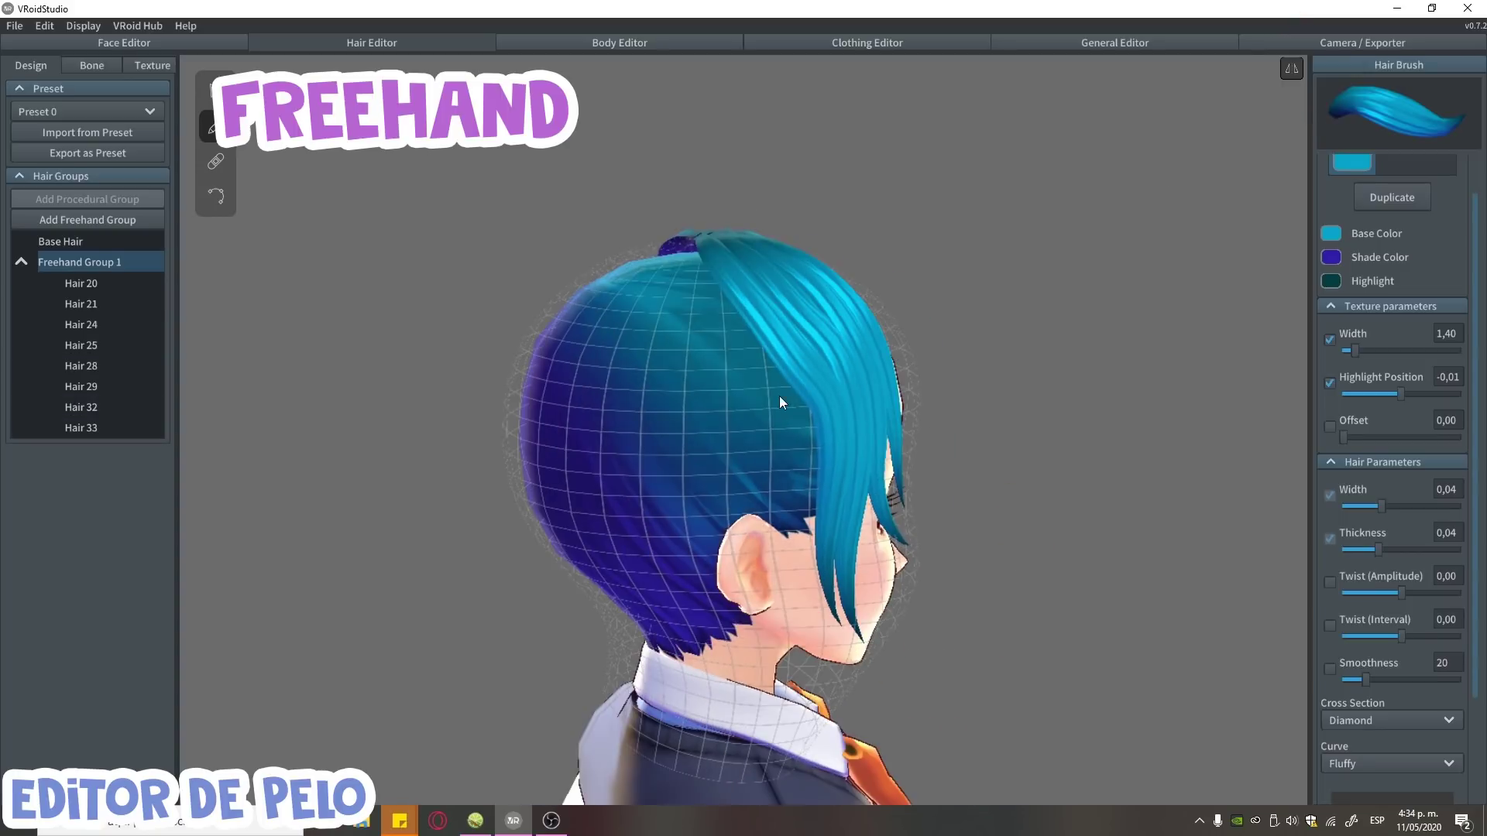
pyautogui.moveTo(697, 237); pyautogui.dragTo(813, 704)
pyautogui.moveTo(750, 345); pyautogui.dragTo(768, 384, button='right')
pyautogui.hotkey('ctrl', 'z')
pyautogui.moveTo(724, 232); pyautogui.dragTo(782, 555)
pyautogui.moveTo(694, 248); pyautogui.dragTo(774, 619)
pyautogui.moveTo(774, 620)
pyautogui.mouseDown(button='right')
pyautogui.moveTo(749, 443)
pyautogui.moveTo(984, 420)
pyautogui.moveTo(1022, 425)
pyautogui.moveTo(1015, 439)
pyautogui.mouseUp(button='right')
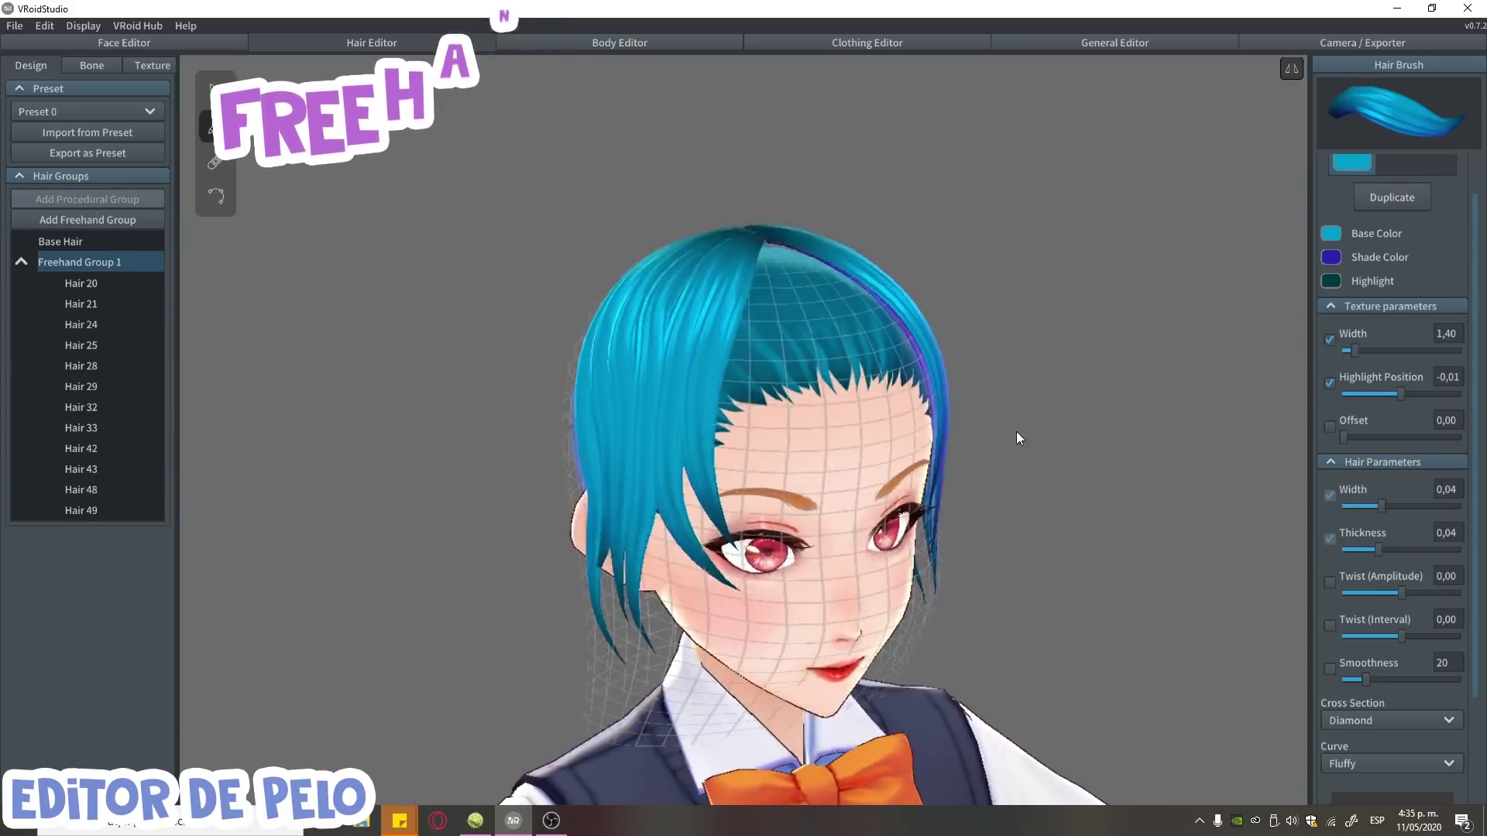
# Step: Reshape the freehand group's guide mesh by pulling its lower side and bottom control points in toward the jaw and neck
pyautogui.click(215, 91)
pyautogui.scroll(3, 666, 579)
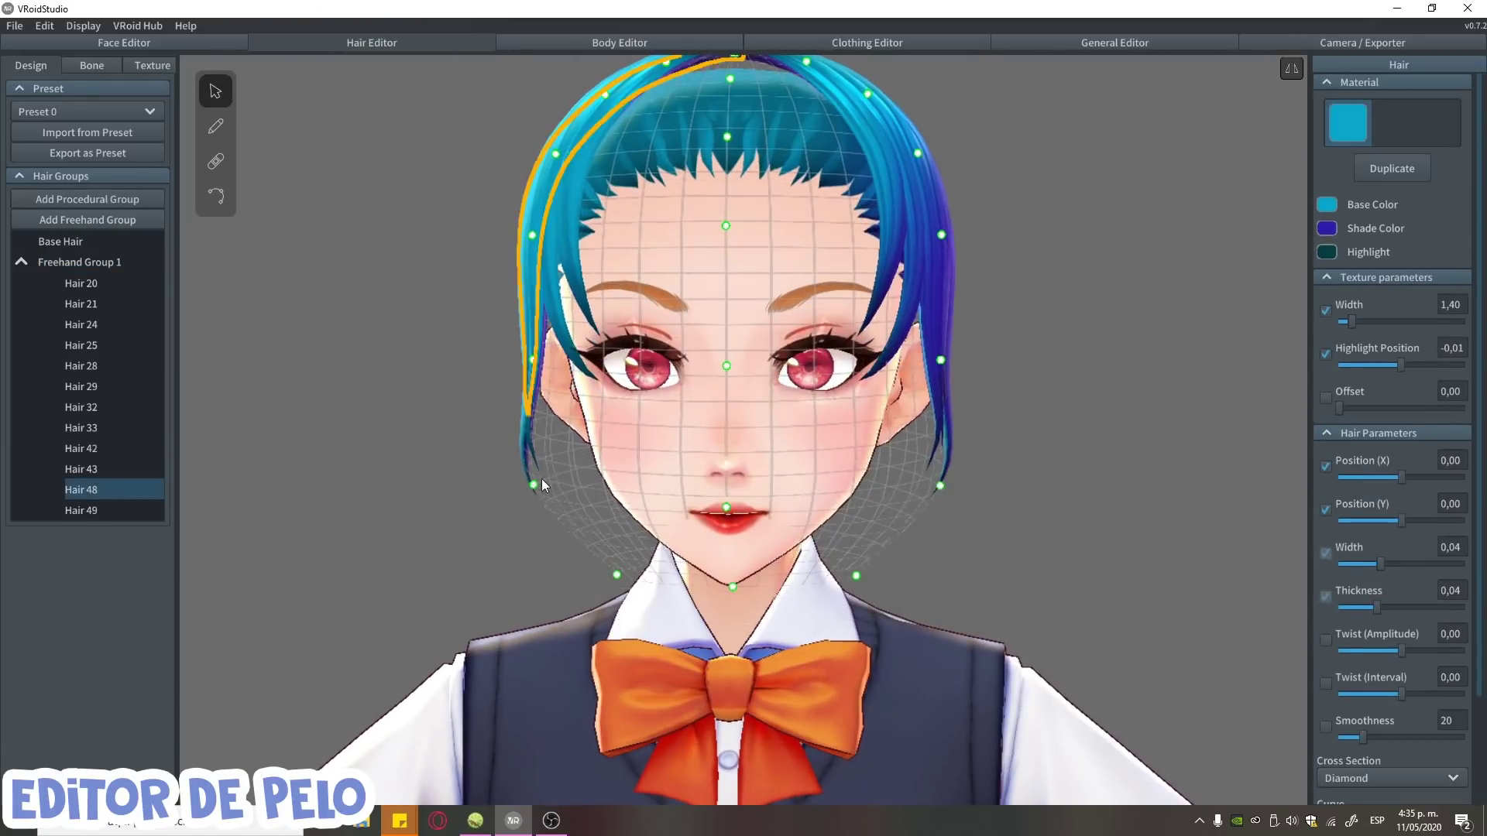
pyautogui.moveTo(567, 478); pyautogui.dragTo(590, 472)
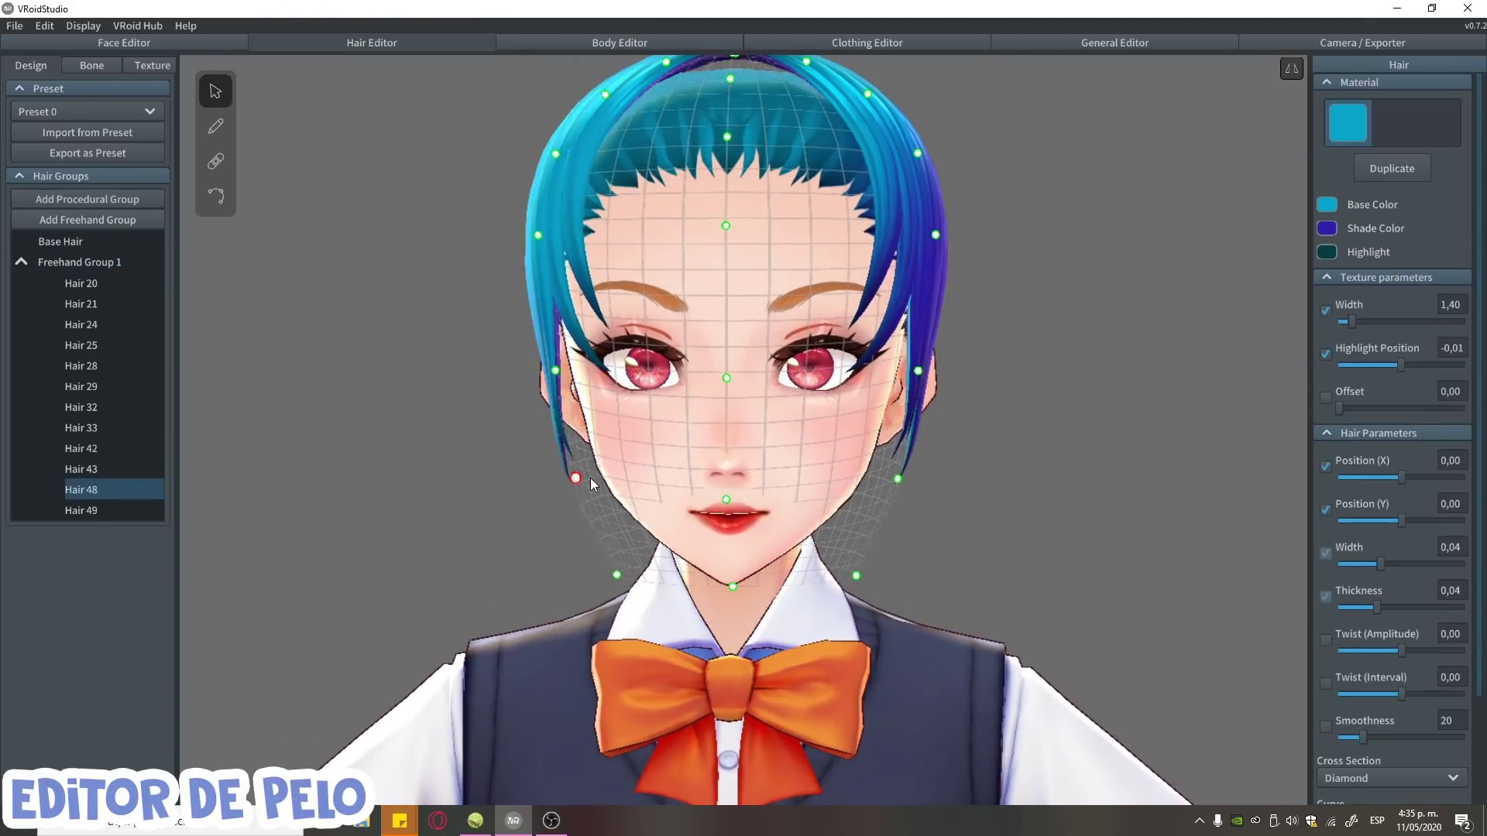
pyautogui.moveTo(556, 370); pyautogui.dragTo(546, 383)
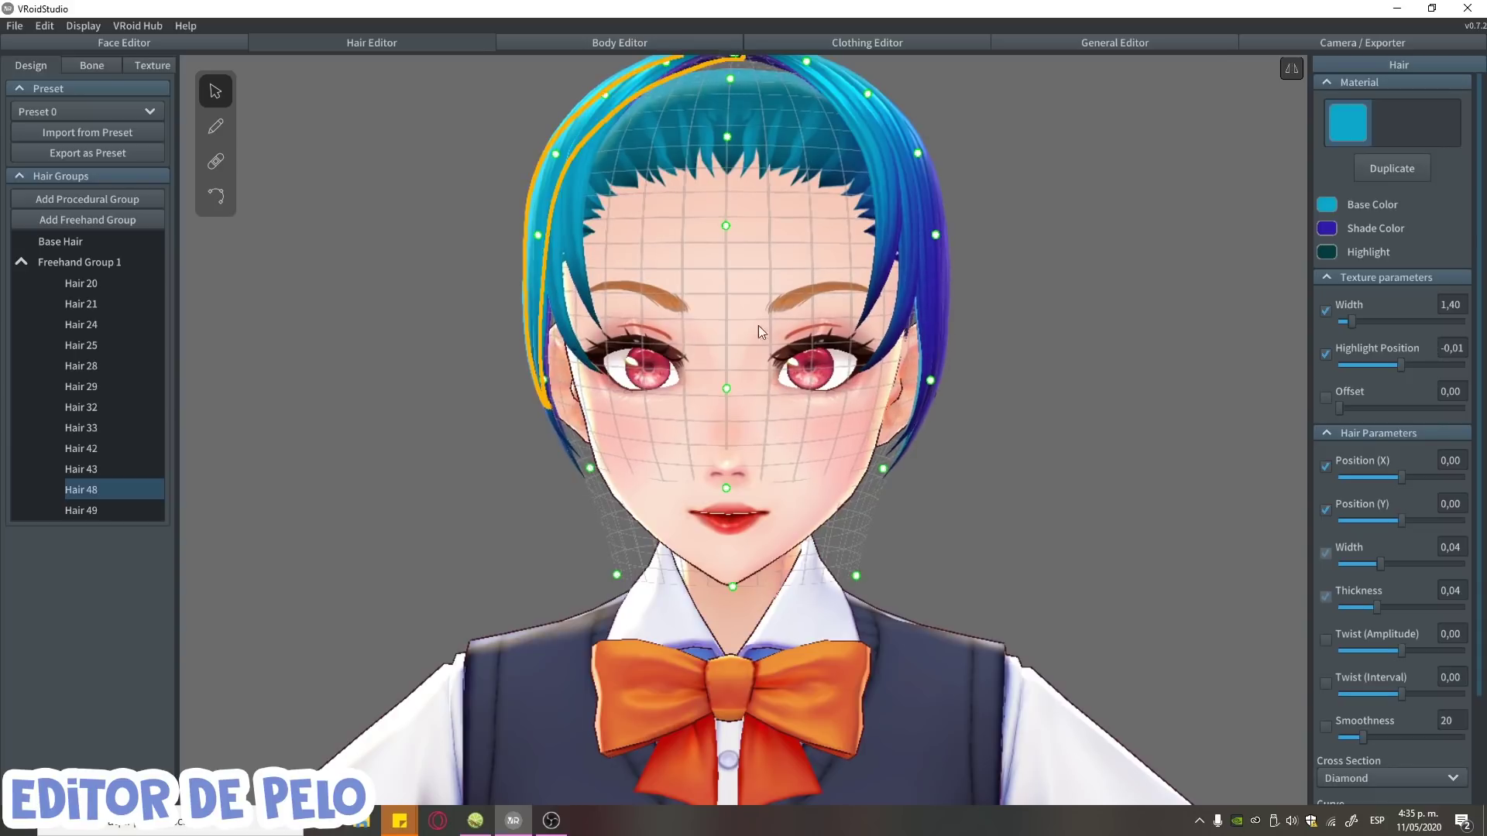
pyautogui.moveTo(935, 235); pyautogui.dragTo(932, 236)
pyautogui.moveTo(931, 380); pyautogui.dragTo(936, 379)
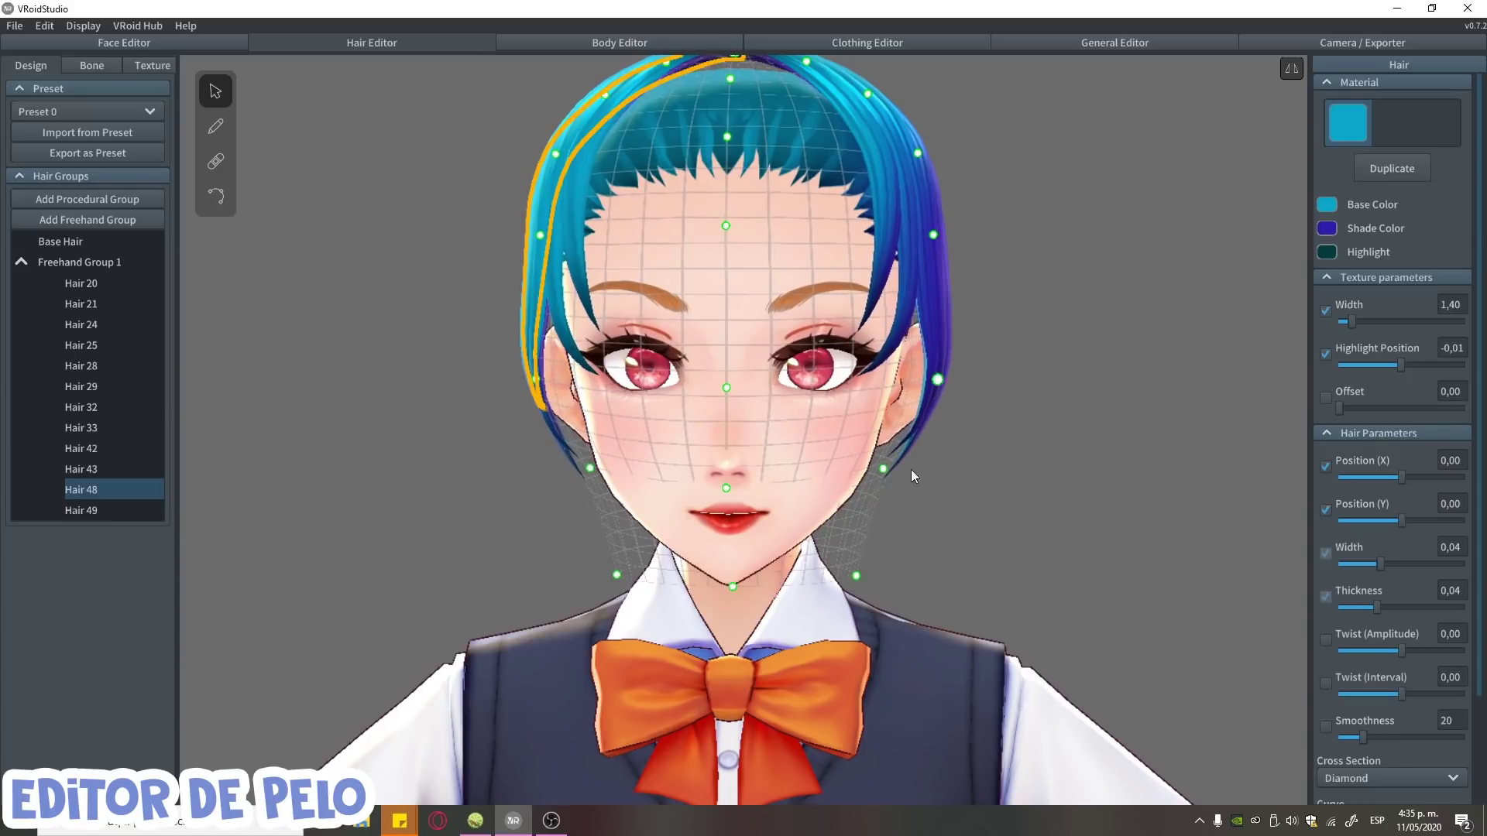
pyautogui.moveTo(856, 576); pyautogui.dragTo(805, 565)
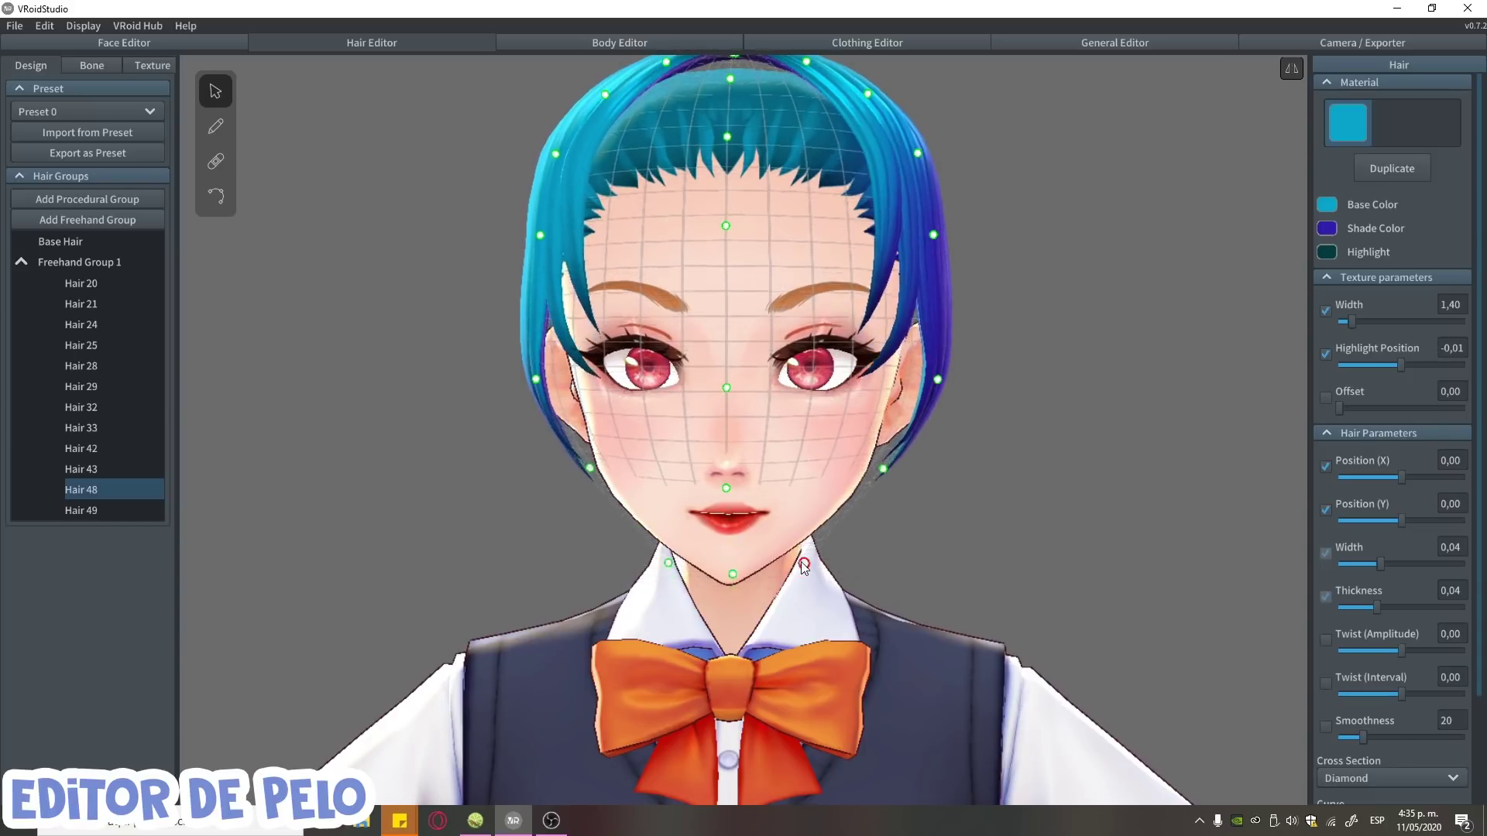
pyautogui.moveTo(876, 544); pyautogui.dragTo(932, 545, button='right')
pyautogui.moveTo(908, 546); pyautogui.dragTo(885, 546, button='right')
pyautogui.scroll(5, 876, 537)
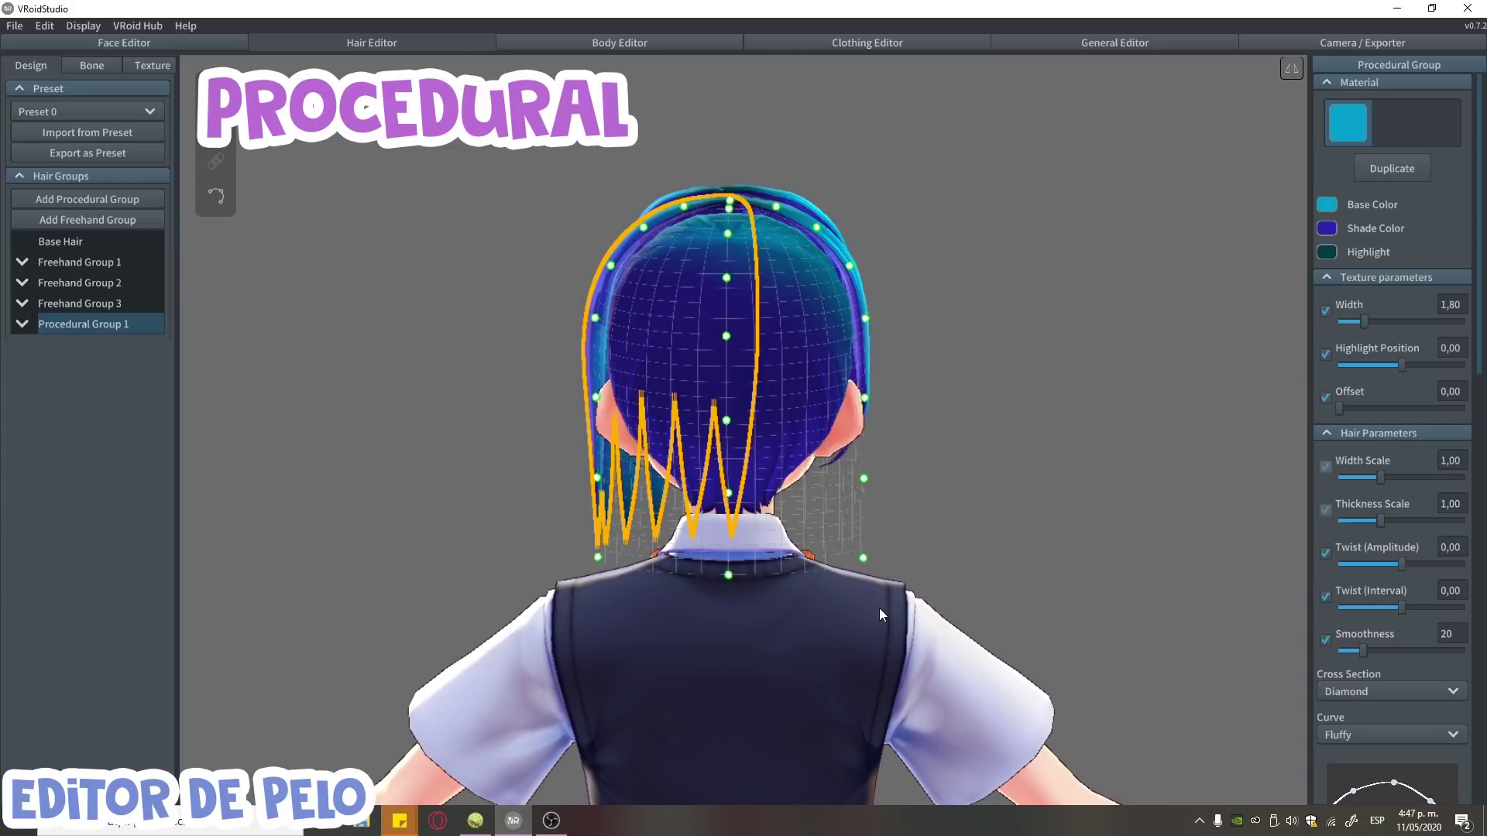
# Step: Adjust the parameters of Procedural Group 1 covering the back of the head
pyautogui.scroll(-3, 863, 393)
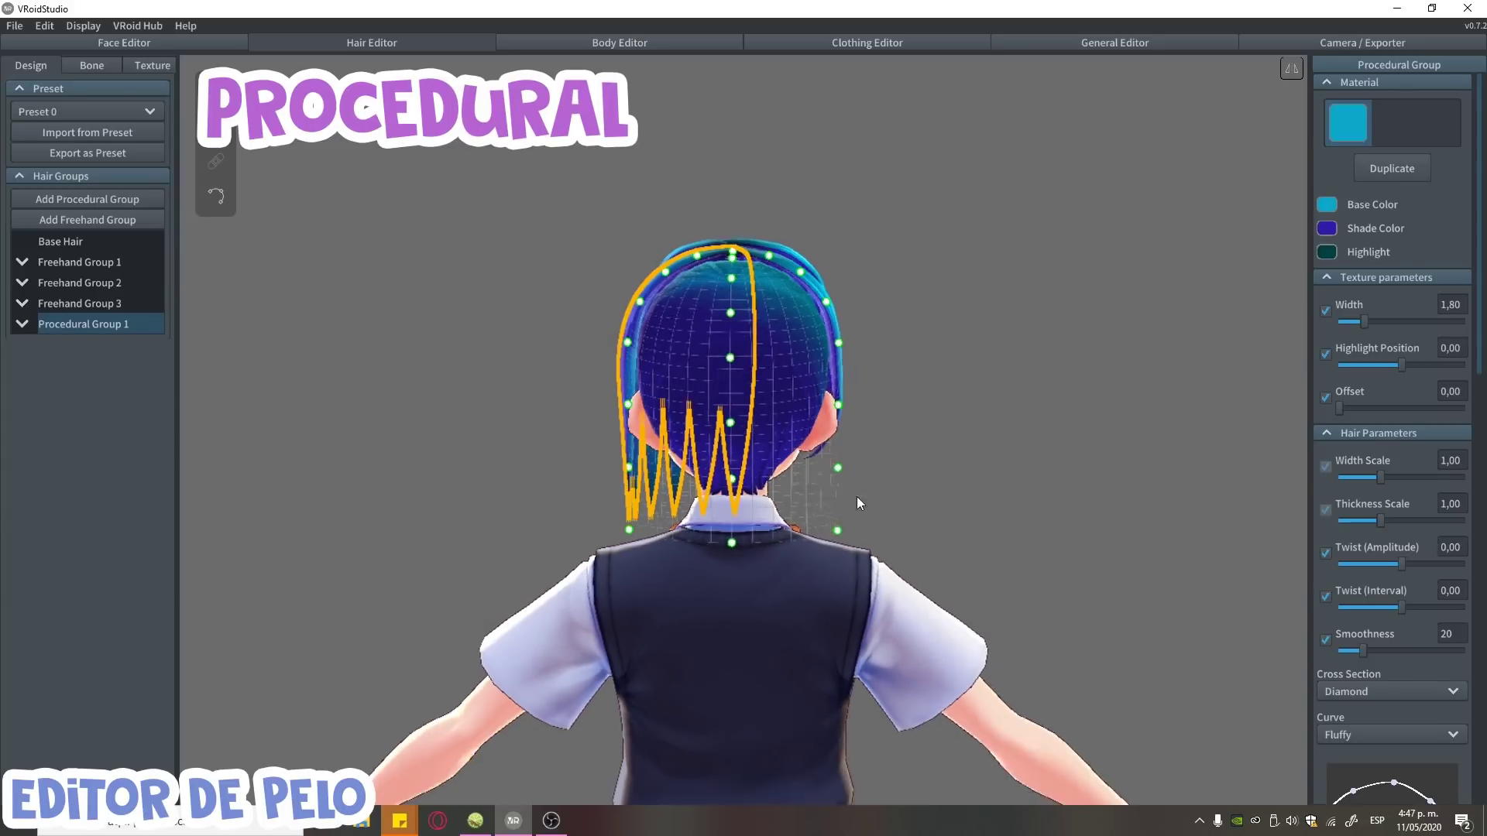
pyautogui.scroll(-10, 1403, 653)
pyautogui.scroll(8, 1439, 254)
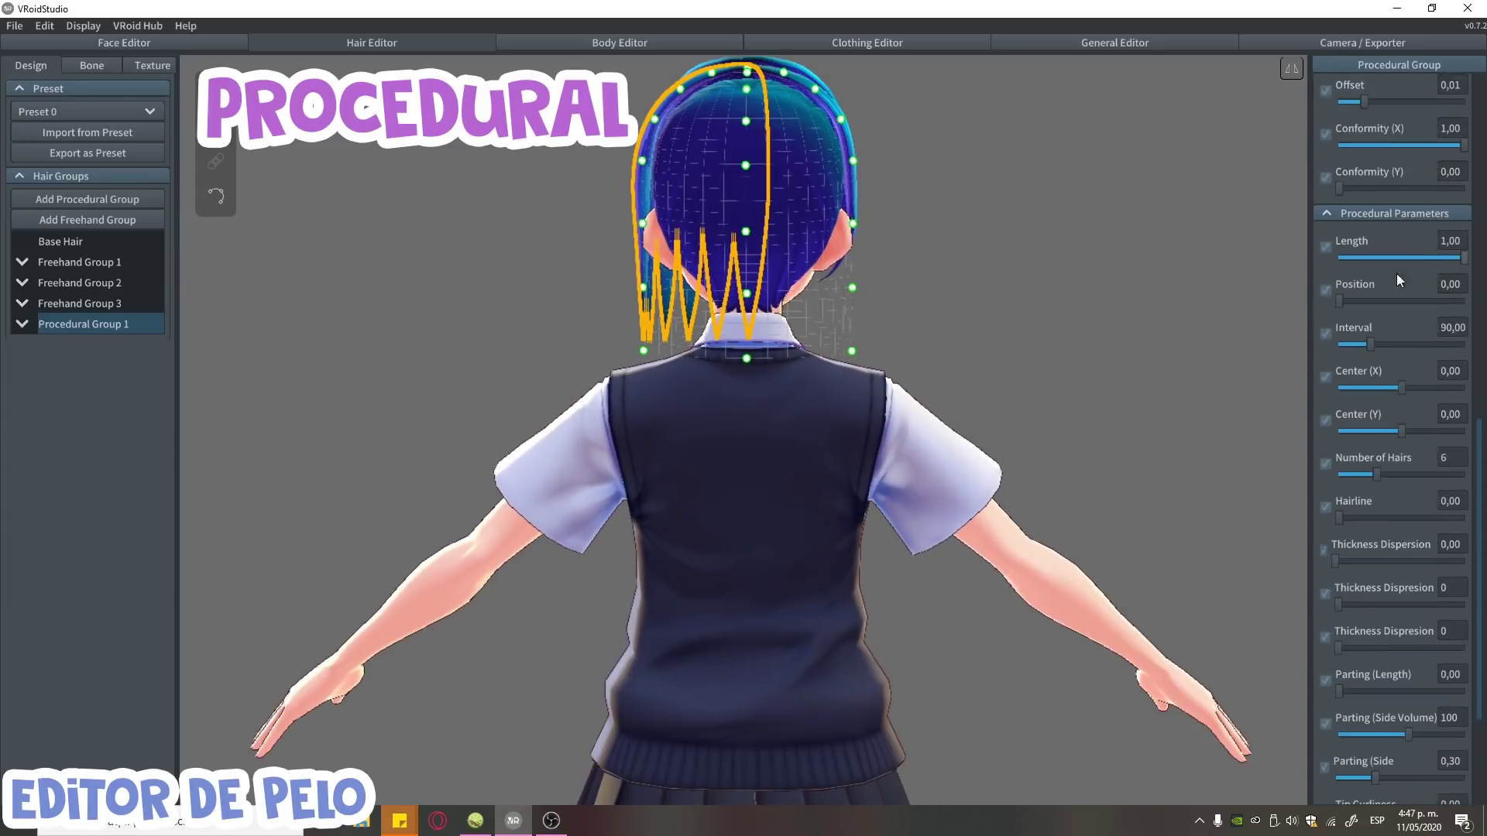
pyautogui.moveTo(1391, 213); pyautogui.dragTo(1434, 216)
pyautogui.moveTo(1378, 257)
pyautogui.mouseDown()
pyautogui.moveTo(1347, 259)
pyautogui.moveTo(1360, 259)
pyautogui.mouseUp()
pyautogui.click(1438, 214)
pyautogui.moveTo(1122, 465); pyautogui.dragTo(991, 416, button='right')
pyautogui.scroll(3, 1415, 540)
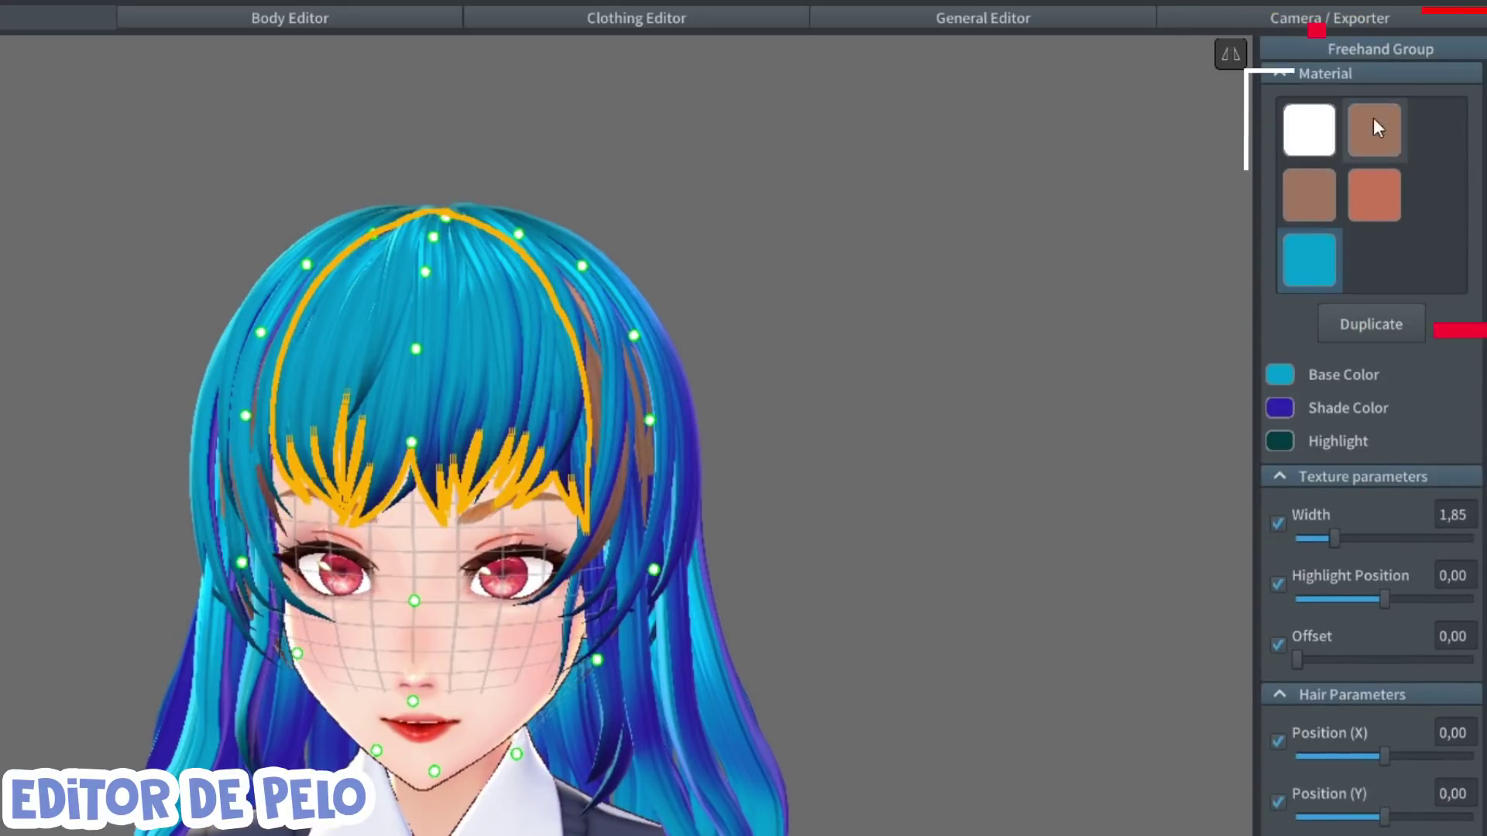
# Step: Assign the brown hair material to the hair groups and open the hair texture editing
pyautogui.scroll(5, 1364, 207)
pyautogui.click(1373, 133)
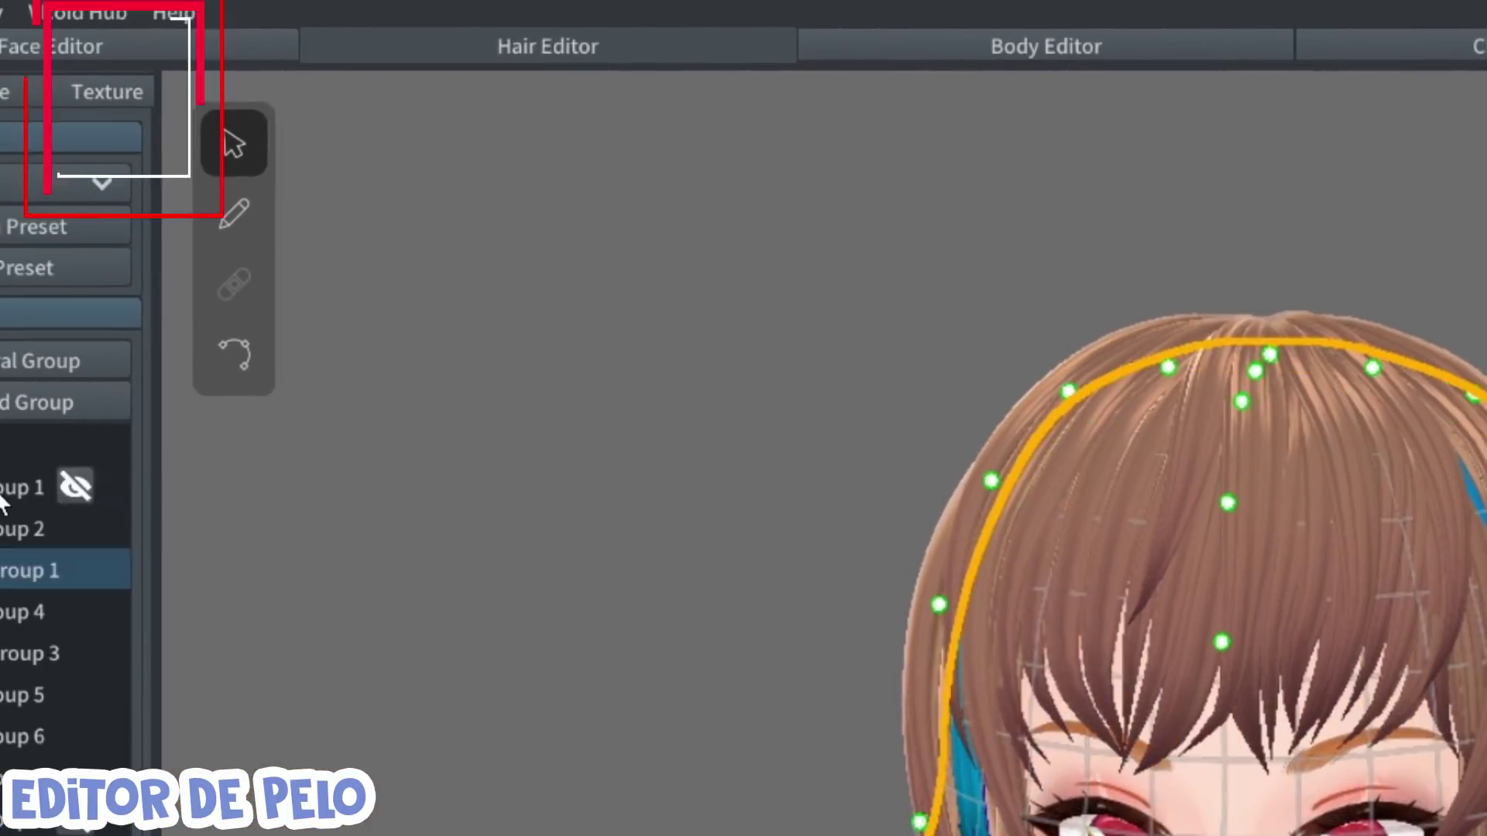
pyautogui.click(2, 496)
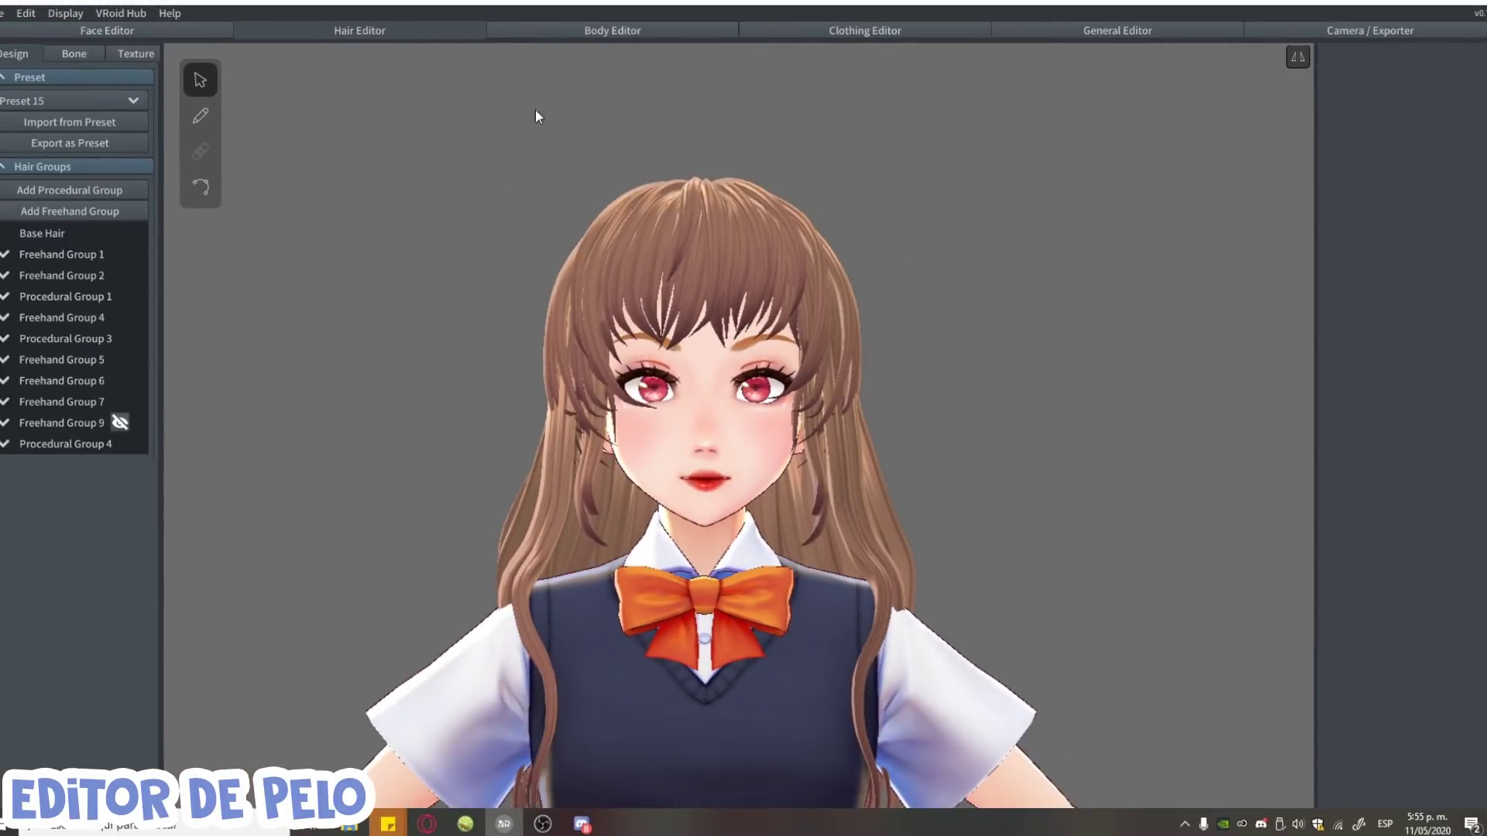
pyautogui.click(135, 53)
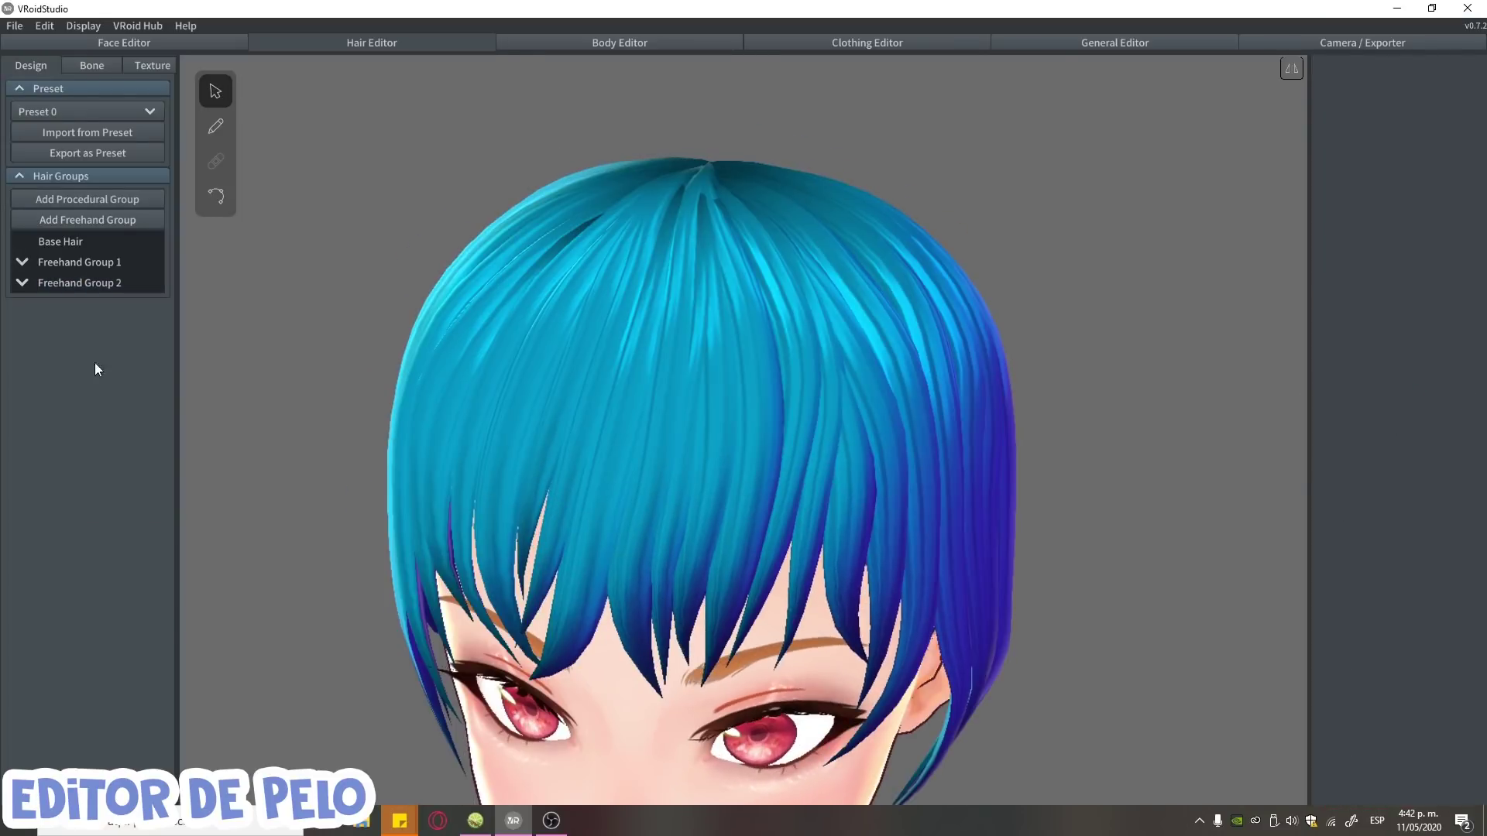
# Step: Clone Freehand Group 2, which holds the bangs
pyautogui.click(91, 283)
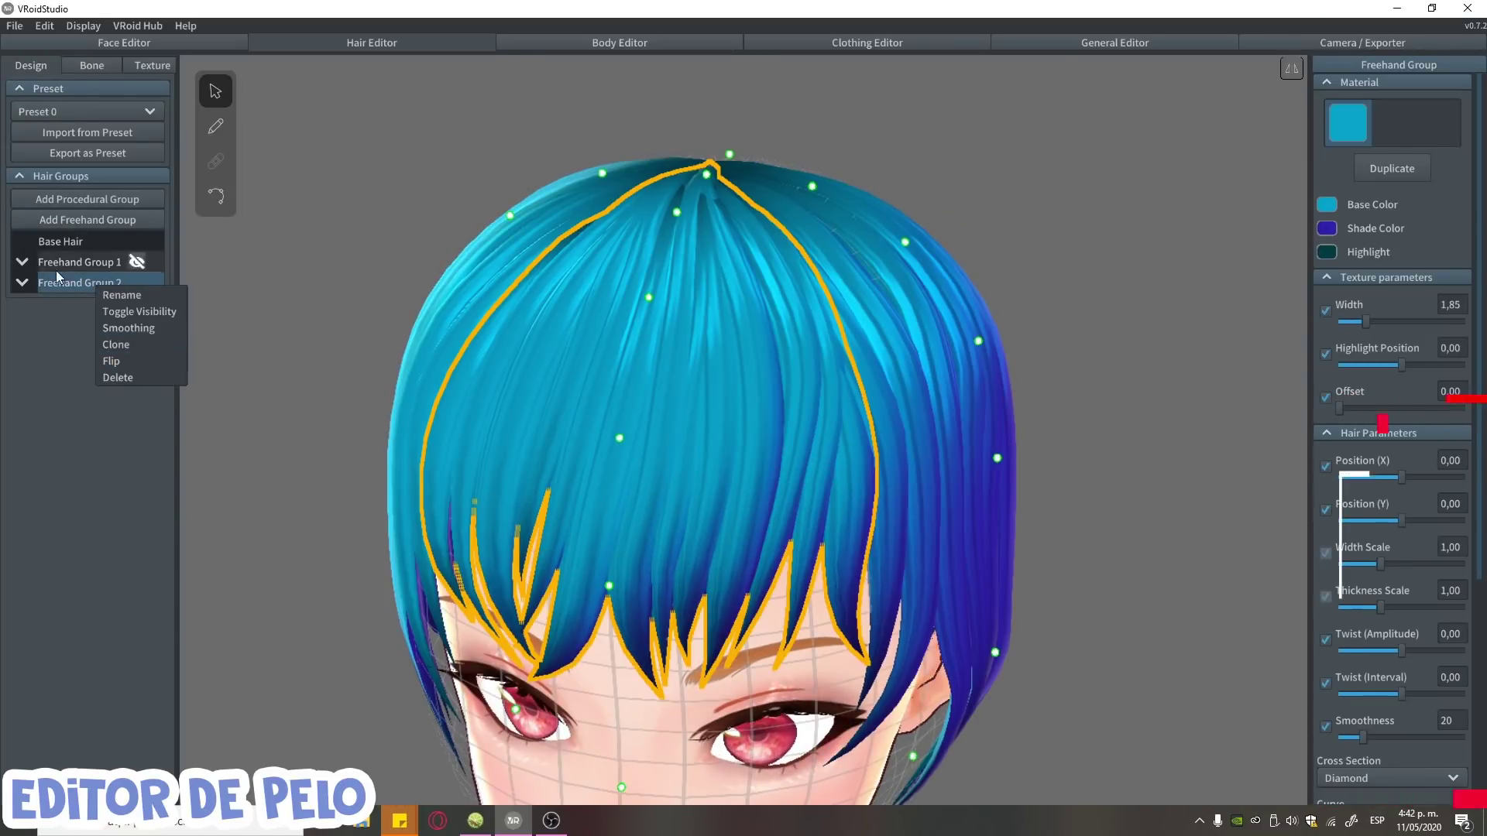
pyautogui.click(116, 344)
pyautogui.scroll(-5, 1365, 709)
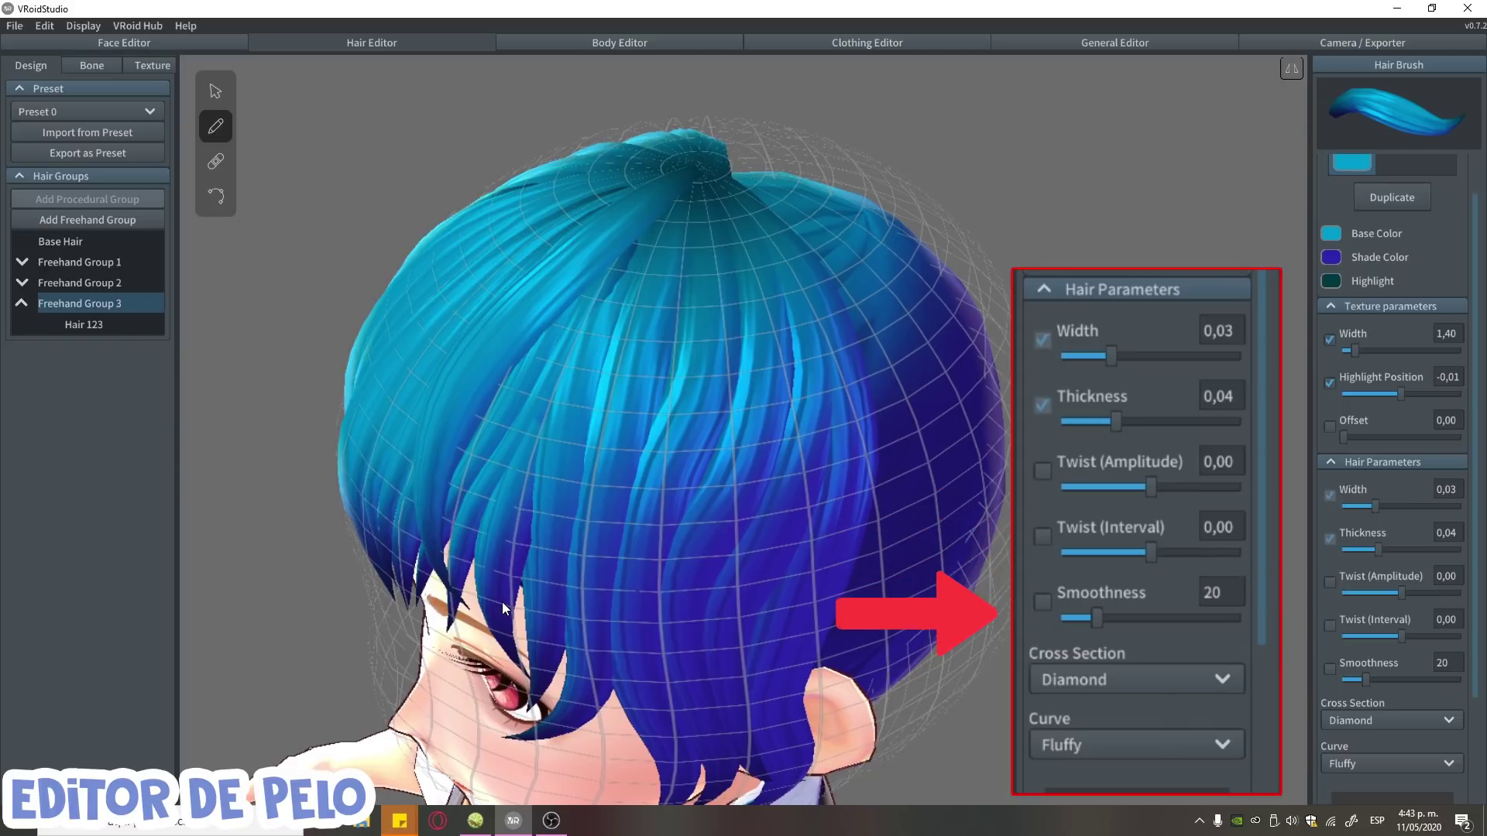
# Step: Undo the last strand and draw new thin strands from the crown over the bangs in Freehand Group 3
pyautogui.hotkey('ctrl', 'z')
pyautogui.moveTo(486, 502)
pyautogui.mouseDown(button='right')
pyautogui.moveTo(643, 439)
pyautogui.moveTo(672, 394)
pyautogui.mouseUp(button='right')
pyautogui.moveTo(671, 245); pyautogui.dragTo(643, 464)
pyautogui.moveTo(743, 166)
pyautogui.mouseDown()
pyautogui.moveTo(839, 266)
pyautogui.moveTo(798, 465)
pyautogui.mouseUp()
pyautogui.moveTo(813, 201); pyautogui.dragTo(952, 341)
pyautogui.moveTo(952, 341); pyautogui.dragTo(520, 279, button='right')
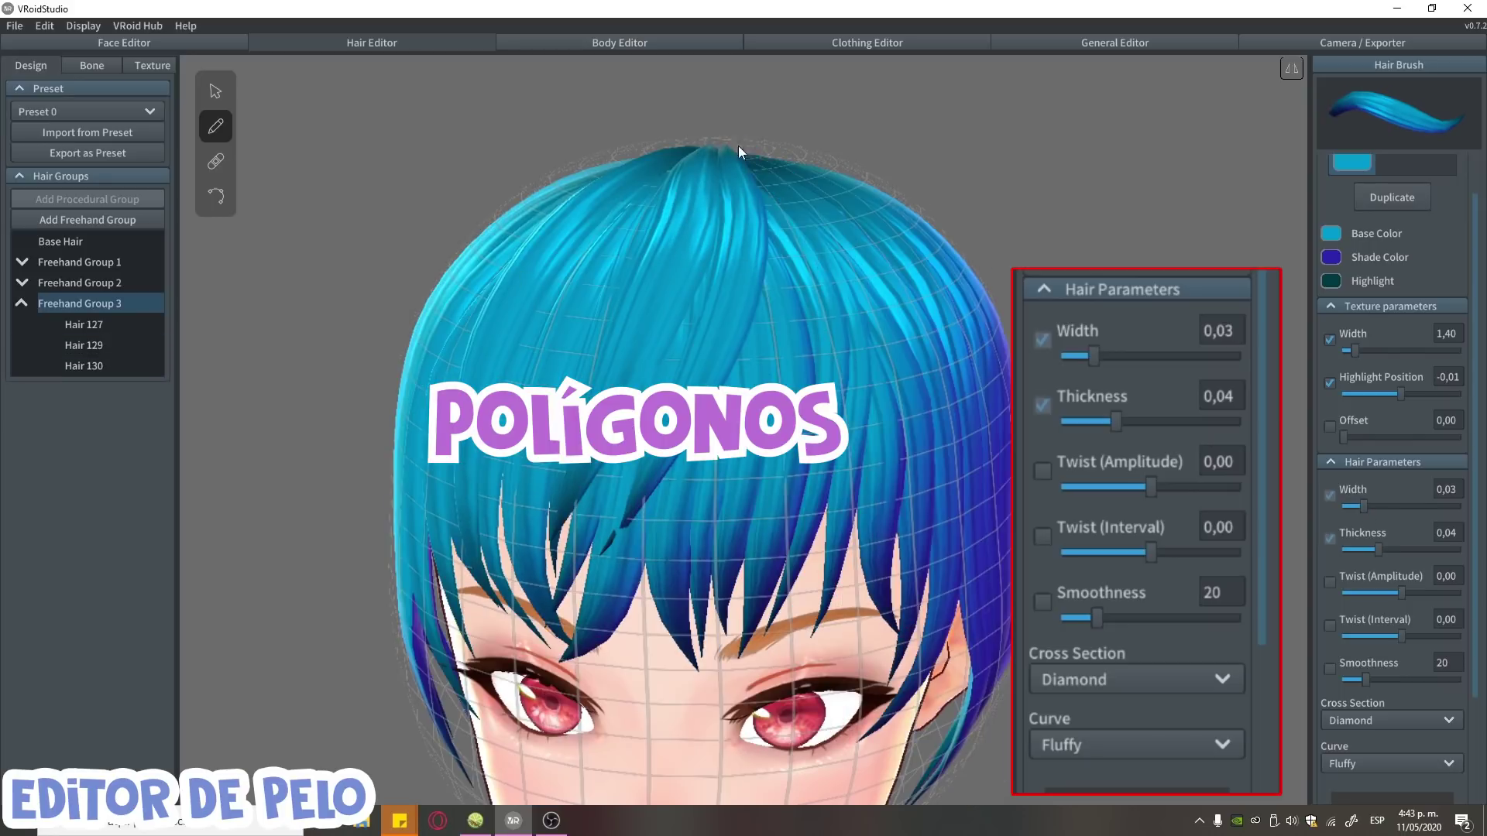
# Step: Try adding further strands from the crown to Freehand Group 3 and undo them
pyautogui.moveTo(745, 153); pyautogui.dragTo(821, 379)
pyautogui.moveTo(568, 228); pyautogui.dragTo(777, 316, button='right')
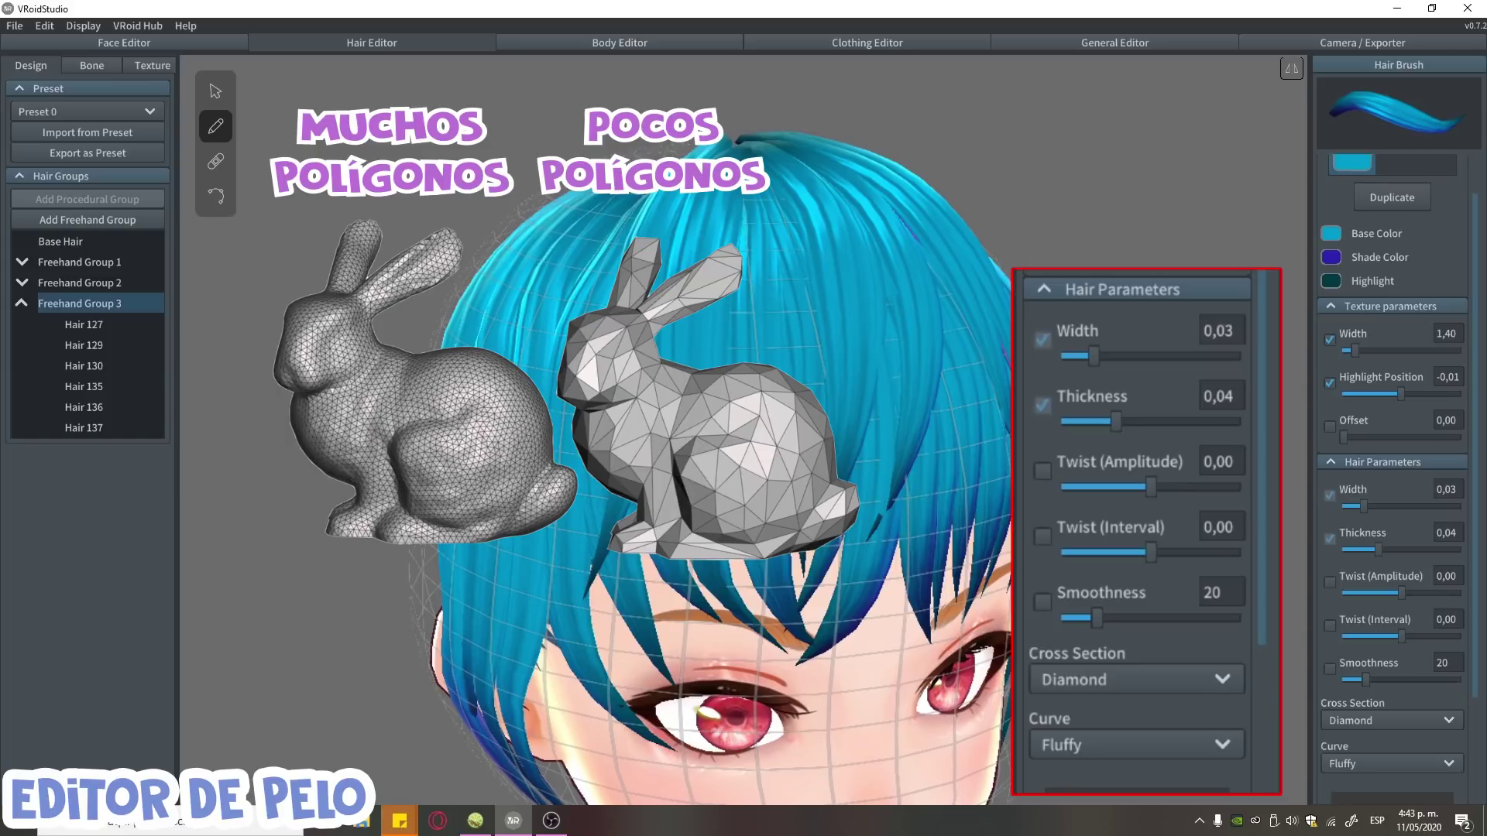
pyautogui.scroll(-5, 662, 212)
pyautogui.scroll(5, 774, 356)
pyautogui.hotkey('ctrl', 'z')
pyautogui.hotkey('ctrl', 'z')
pyautogui.hotkey('ctrl', 'z')
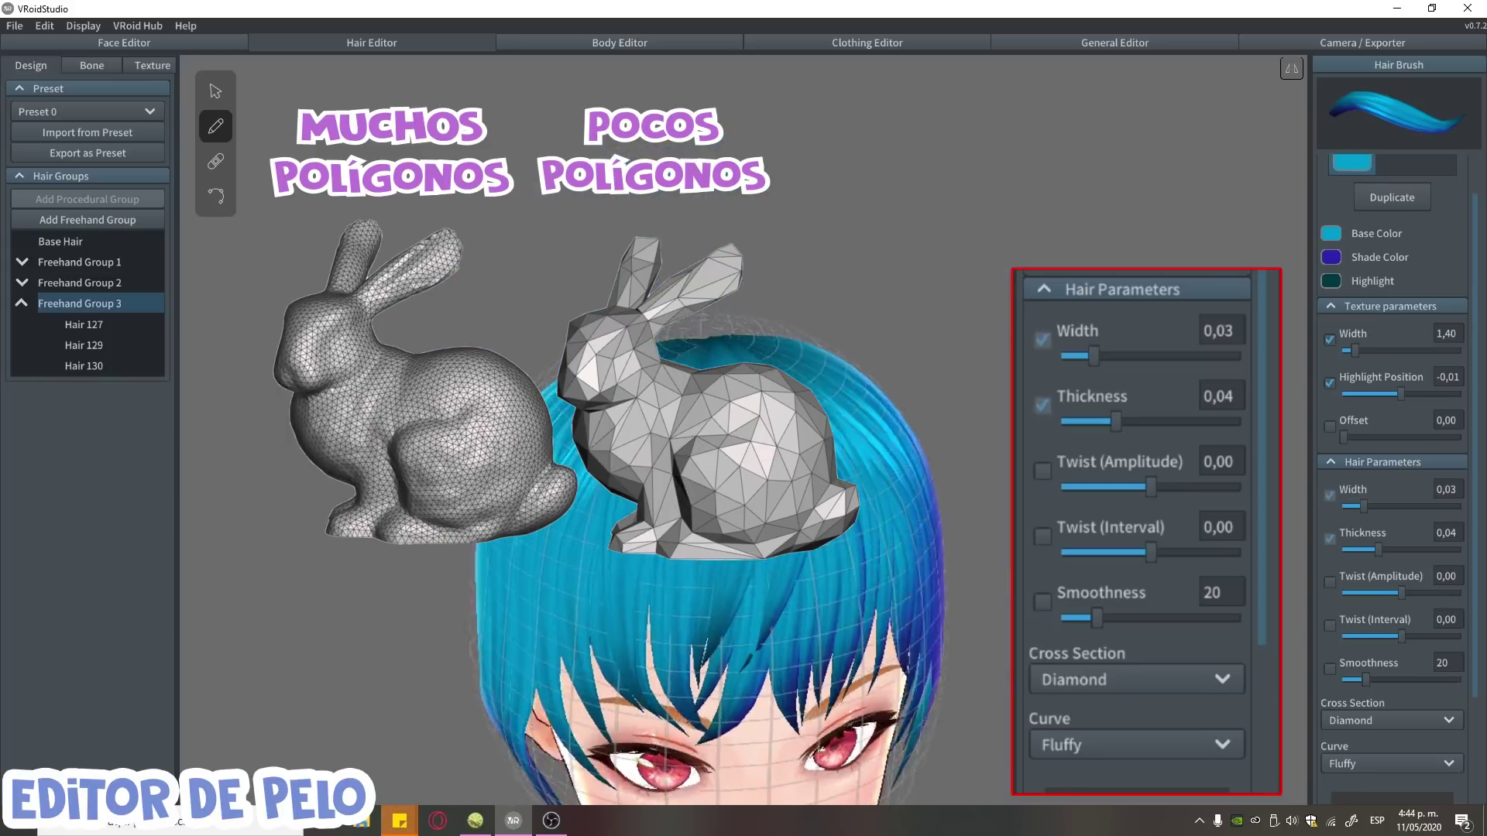
pyautogui.moveTo(666, 348); pyautogui.dragTo(728, 346, button='right')
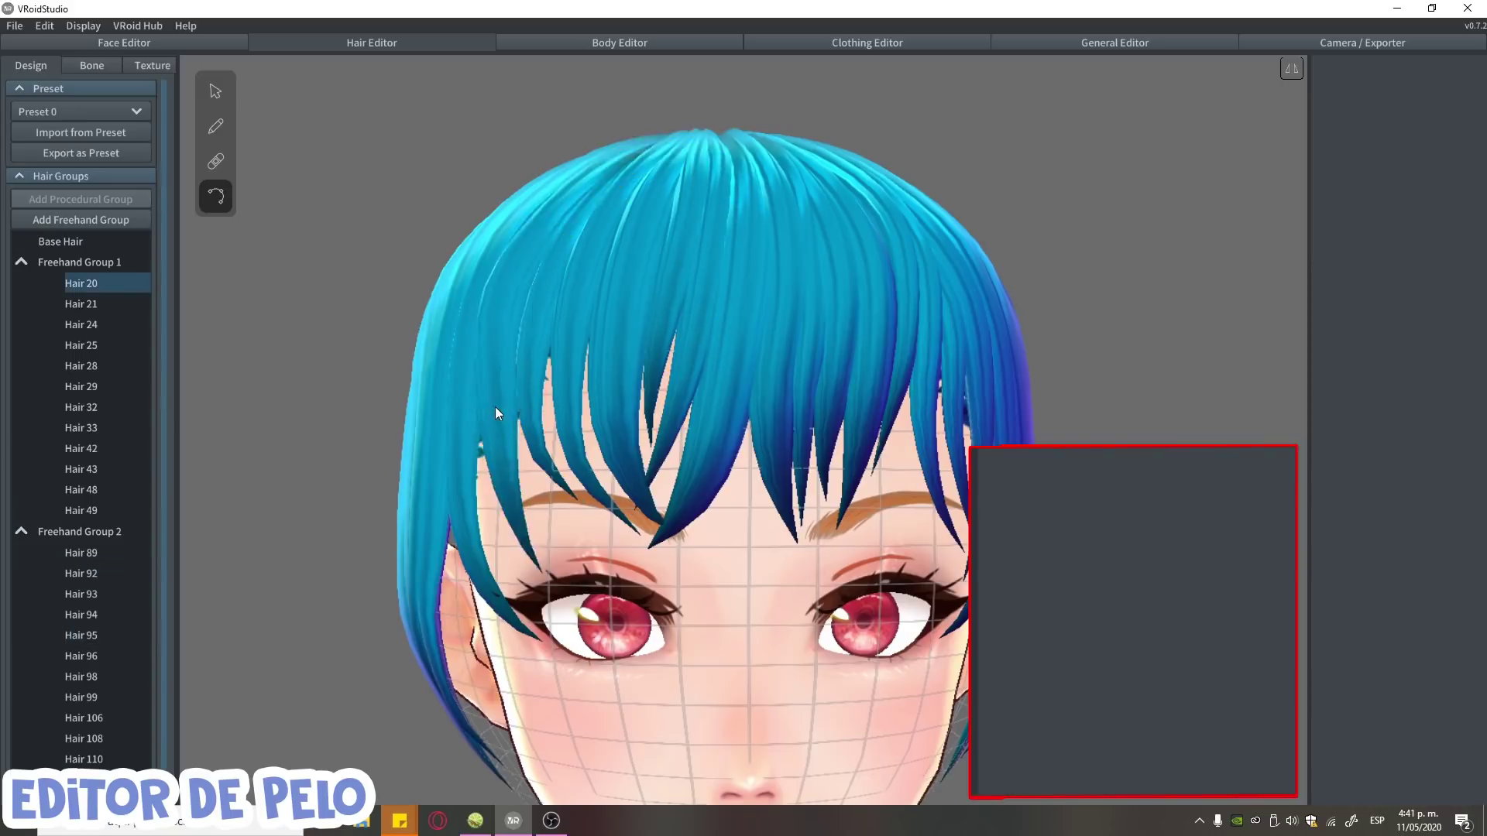
pyautogui.click(216, 92)
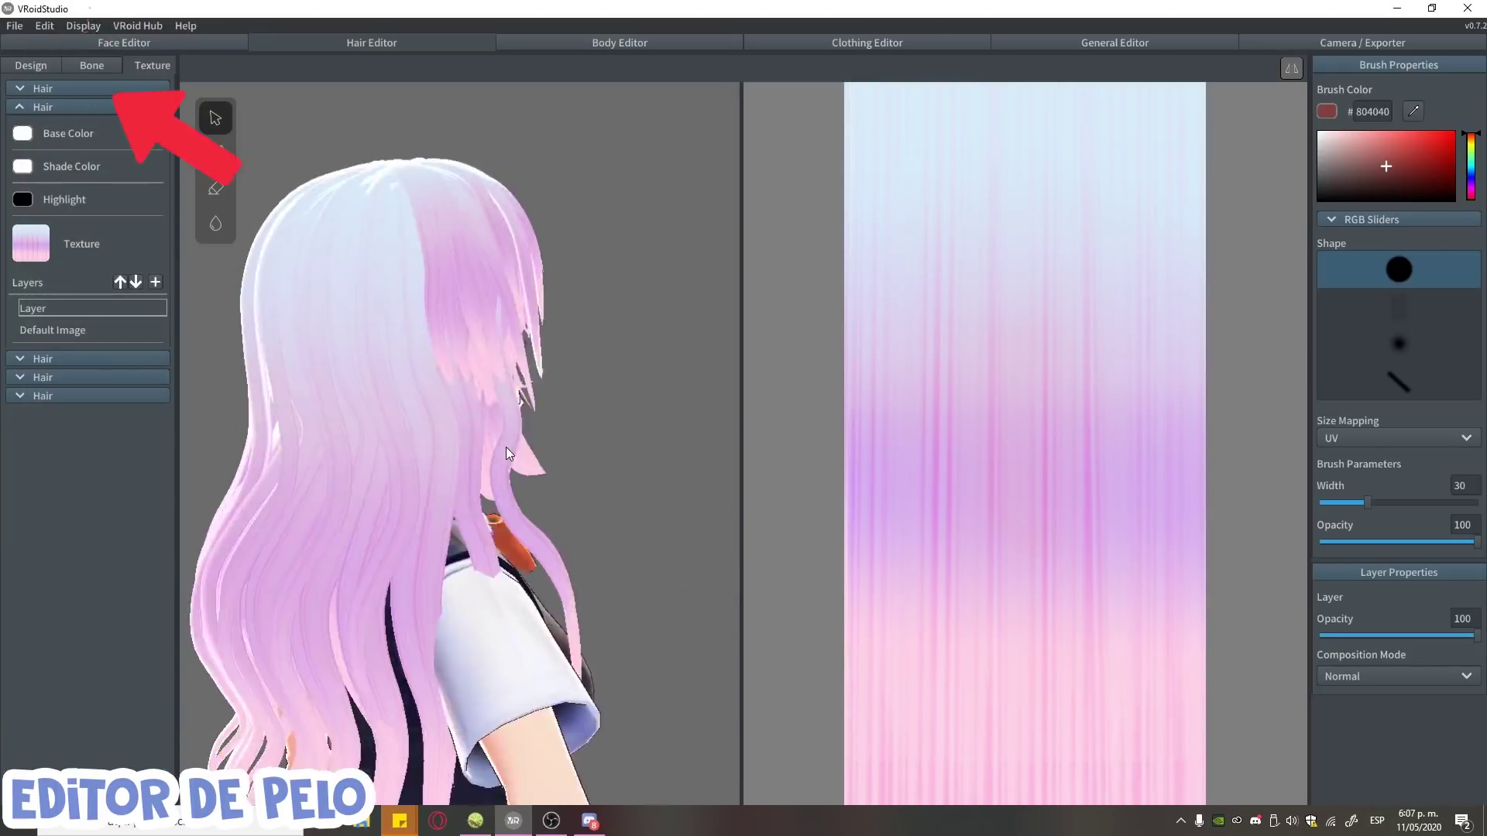
pyautogui.moveTo(431, 448); pyautogui.dragTo(542, 505, button='right')
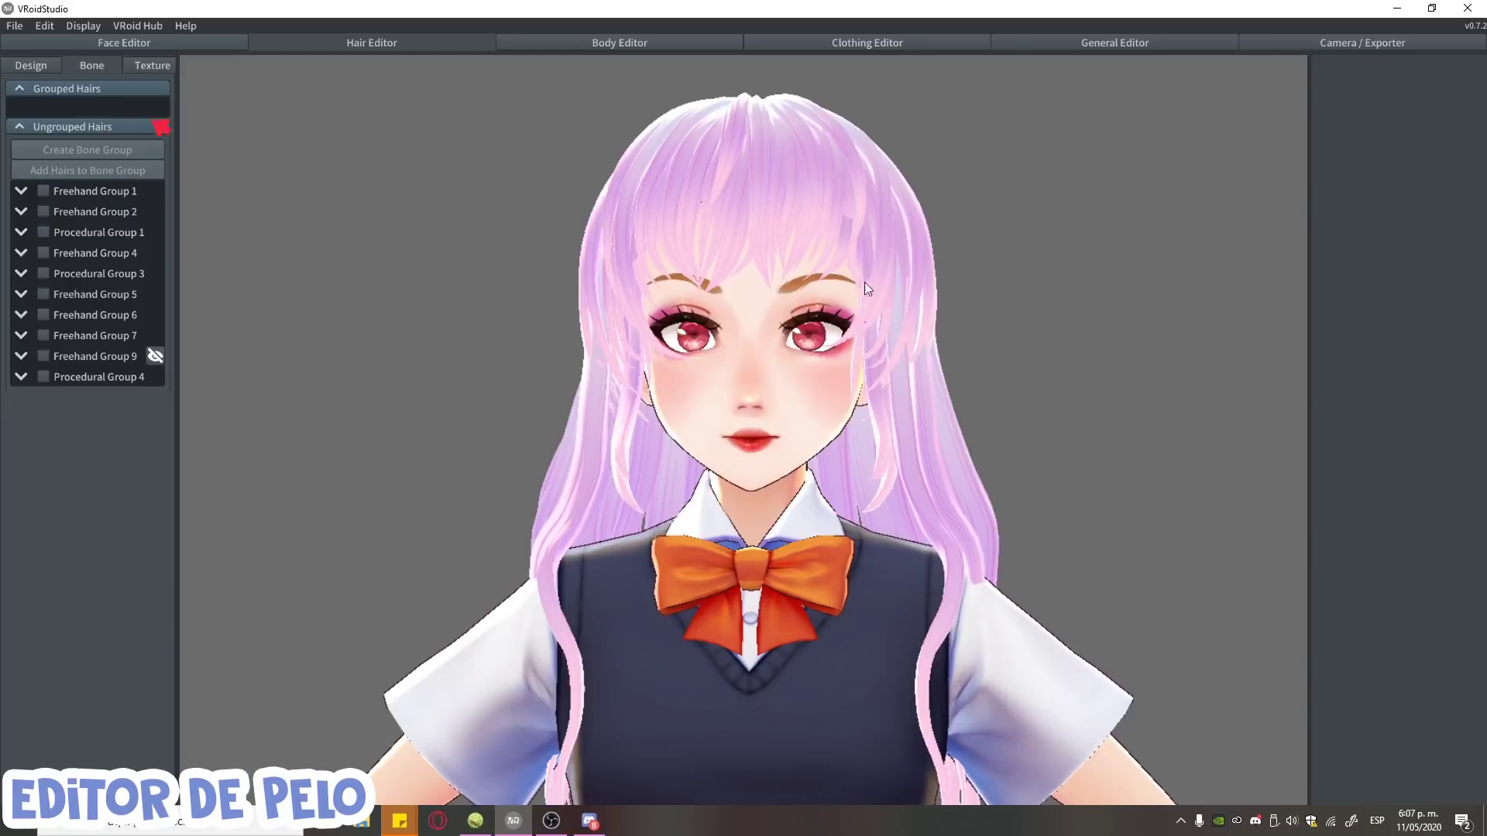
# Step: Select Procedural Group 4, the long wavy locks, among the ungrouped hairs in the bone settings
pyautogui.moveTo(865, 282); pyautogui.dragTo(639, 504, button='right')
pyautogui.click(43, 376)
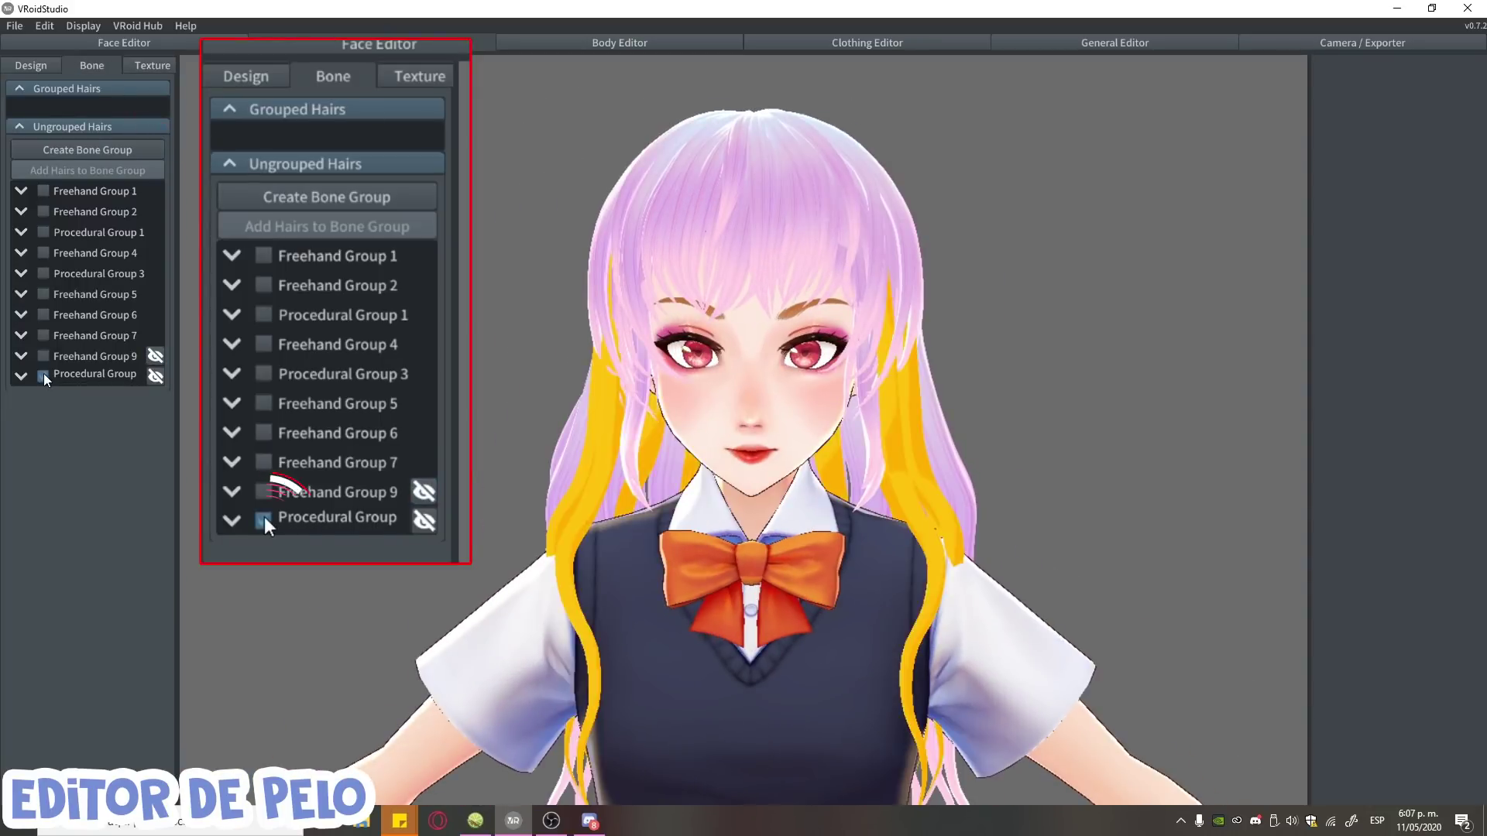
pyautogui.moveTo(496, 449); pyautogui.dragTo(619, 465, button='right')
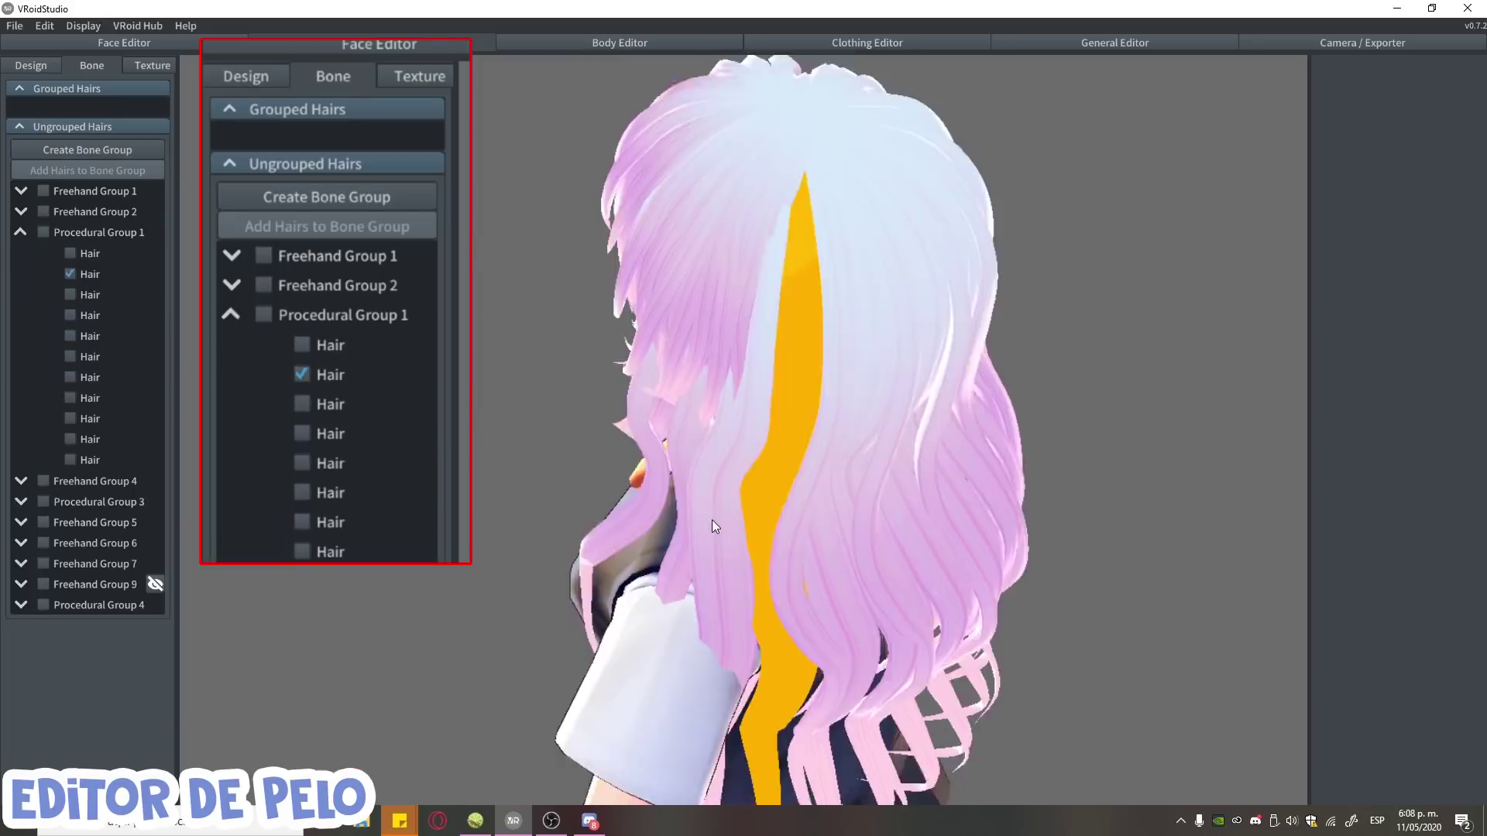
# Step: Select the locks on one outer side of the back hair across Procedural Groups 1, 3 and 4 and create a bone group
pyautogui.moveTo(713, 519); pyautogui.dragTo(853, 477, button='right')
pyautogui.keyDown('ctrl'); pyautogui.click(743, 488); pyautogui.keyUp('ctrl')
pyautogui.keyDown('ctrl'); pyautogui.click(698, 566); pyautogui.keyUp('ctrl')
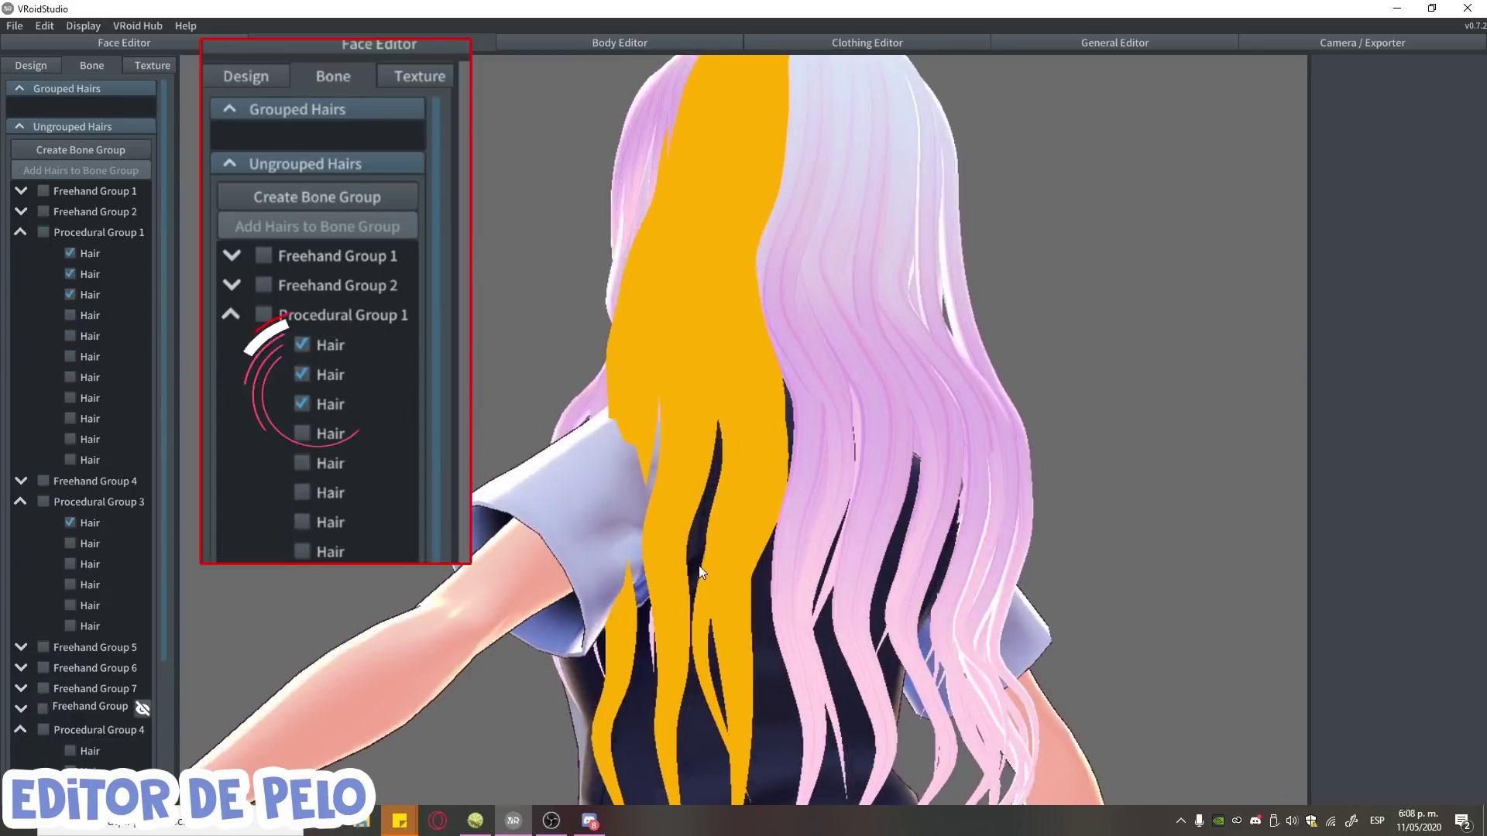
pyautogui.moveTo(832, 551)
pyautogui.mouseDown(button='right')
pyautogui.moveTo(764, 559)
pyautogui.moveTo(694, 604)
pyautogui.moveTo(722, 602)
pyautogui.moveTo(719, 619)
pyautogui.mouseUp(button='right')
pyautogui.keyDown('ctrl'); pyautogui.click(714, 600); pyautogui.keyUp('ctrl')
pyautogui.click(81, 150)
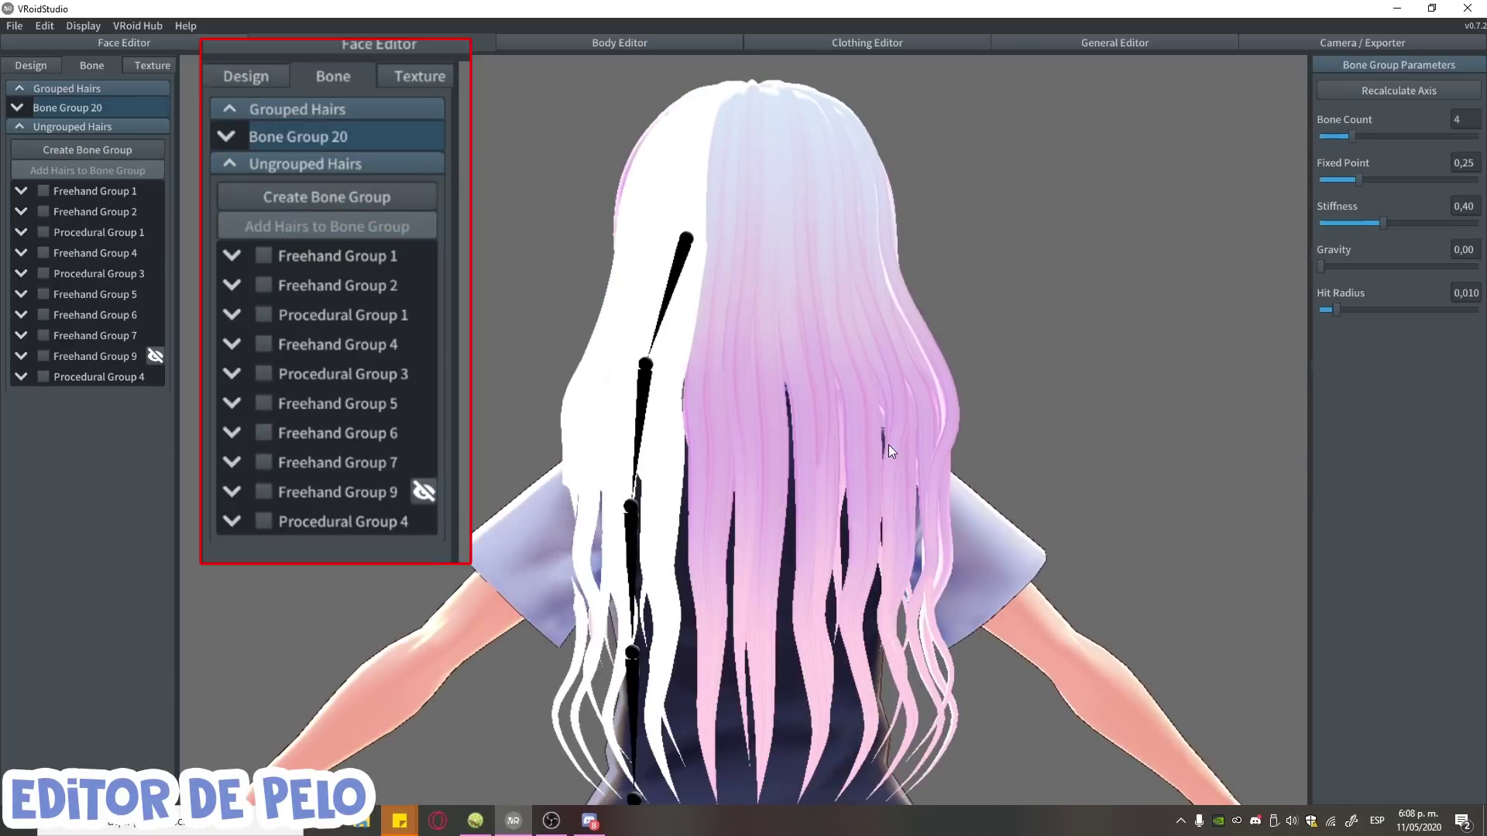
# Step: Select the middle back locks from Procedural Groups 1, 3 and 4 and create a second bone group
pyautogui.moveTo(751, 466); pyautogui.dragTo(811, 504, button='right')
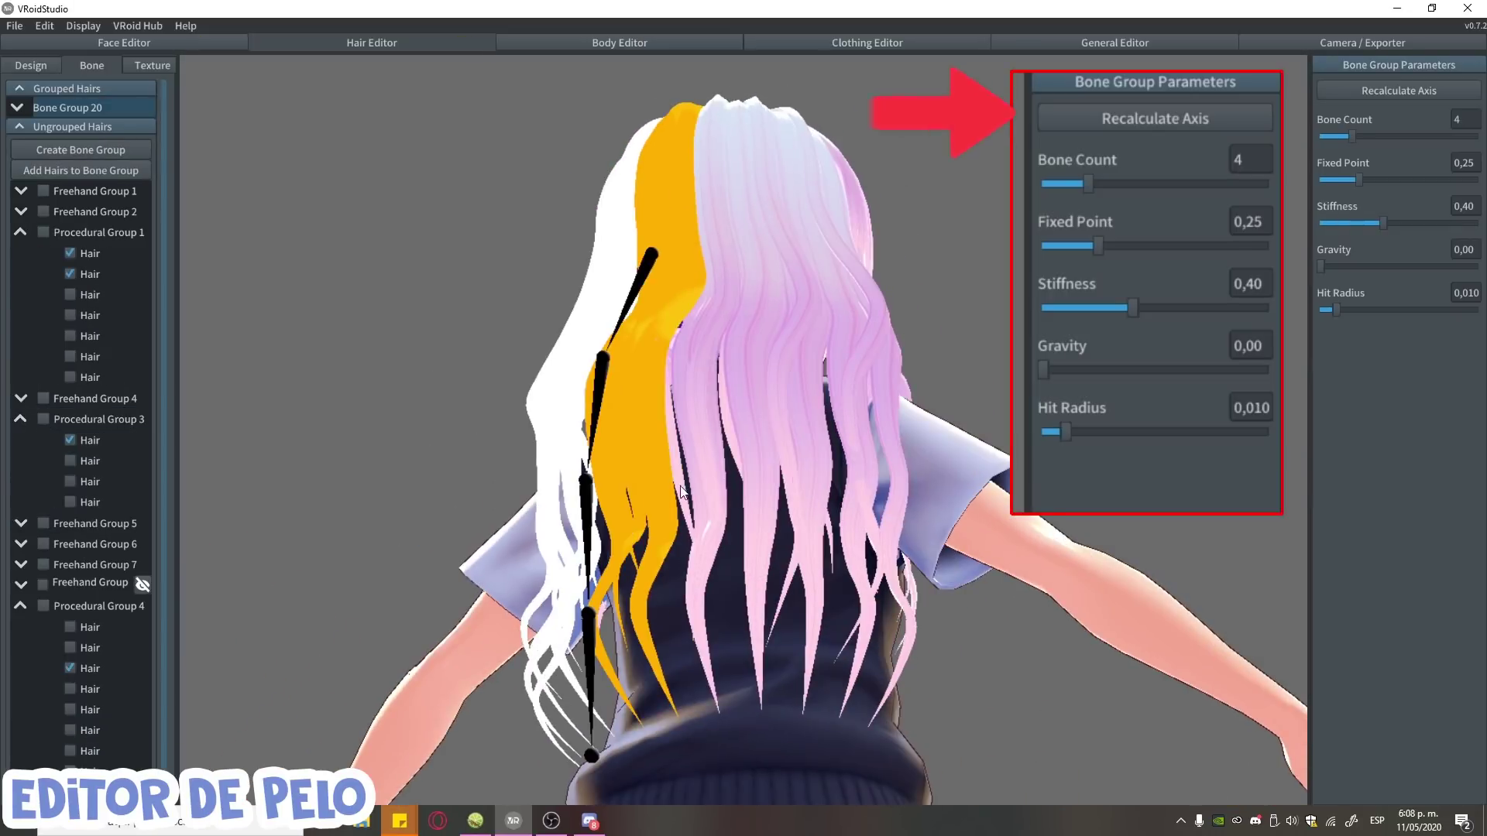
pyautogui.keyDown('ctrl'); pyautogui.click(792, 537); pyautogui.keyUp('ctrl')
pyautogui.keyDown('ctrl'); pyautogui.click(759, 567); pyautogui.keyUp('ctrl')
pyautogui.keyDown('ctrl'); pyautogui.click(790, 565); pyautogui.keyUp('ctrl')
pyautogui.moveTo(790, 563)
pyautogui.mouseDown(button='right')
pyautogui.moveTo(744, 551)
pyautogui.moveTo(805, 542)
pyautogui.mouseUp(button='right')
pyautogui.click(80, 150)
# Step: Select the remaining back locks of Procedural Groups 1 and 3 on the opposite side and create a third bone group
pyautogui.moveTo(774, 465); pyautogui.dragTo(751, 411, button='right')
pyautogui.click(751, 411)
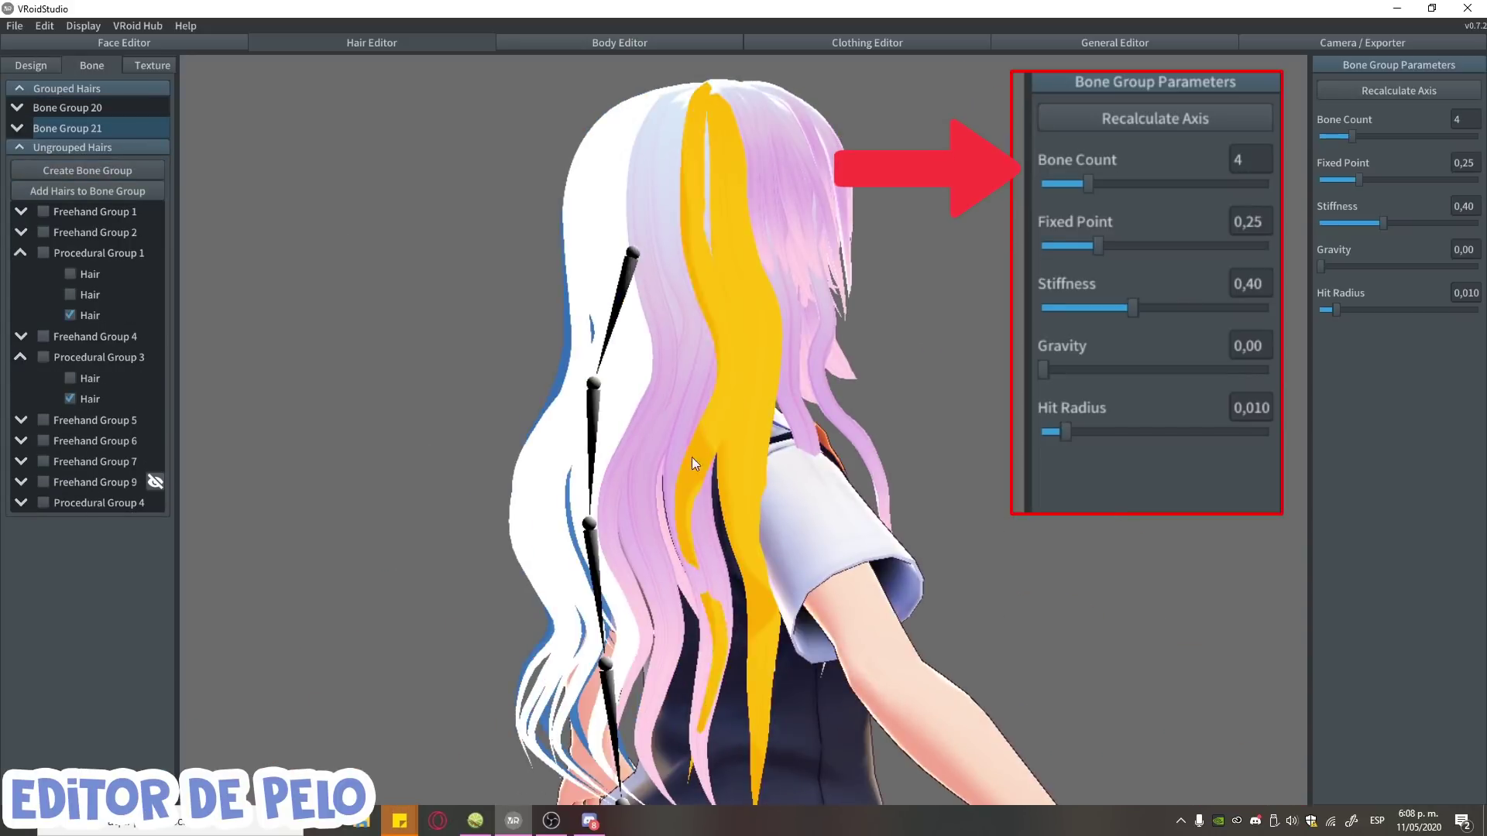
pyautogui.moveTo(691, 582); pyautogui.dragTo(782, 387, button='right')
pyautogui.click(87, 170)
# Step: Create separate bone groups for the two halves of the bangs from Freehand Groups 2 and 7, with Hit Radius 0,021 and 0,020
pyautogui.scroll(10, 836, 342)
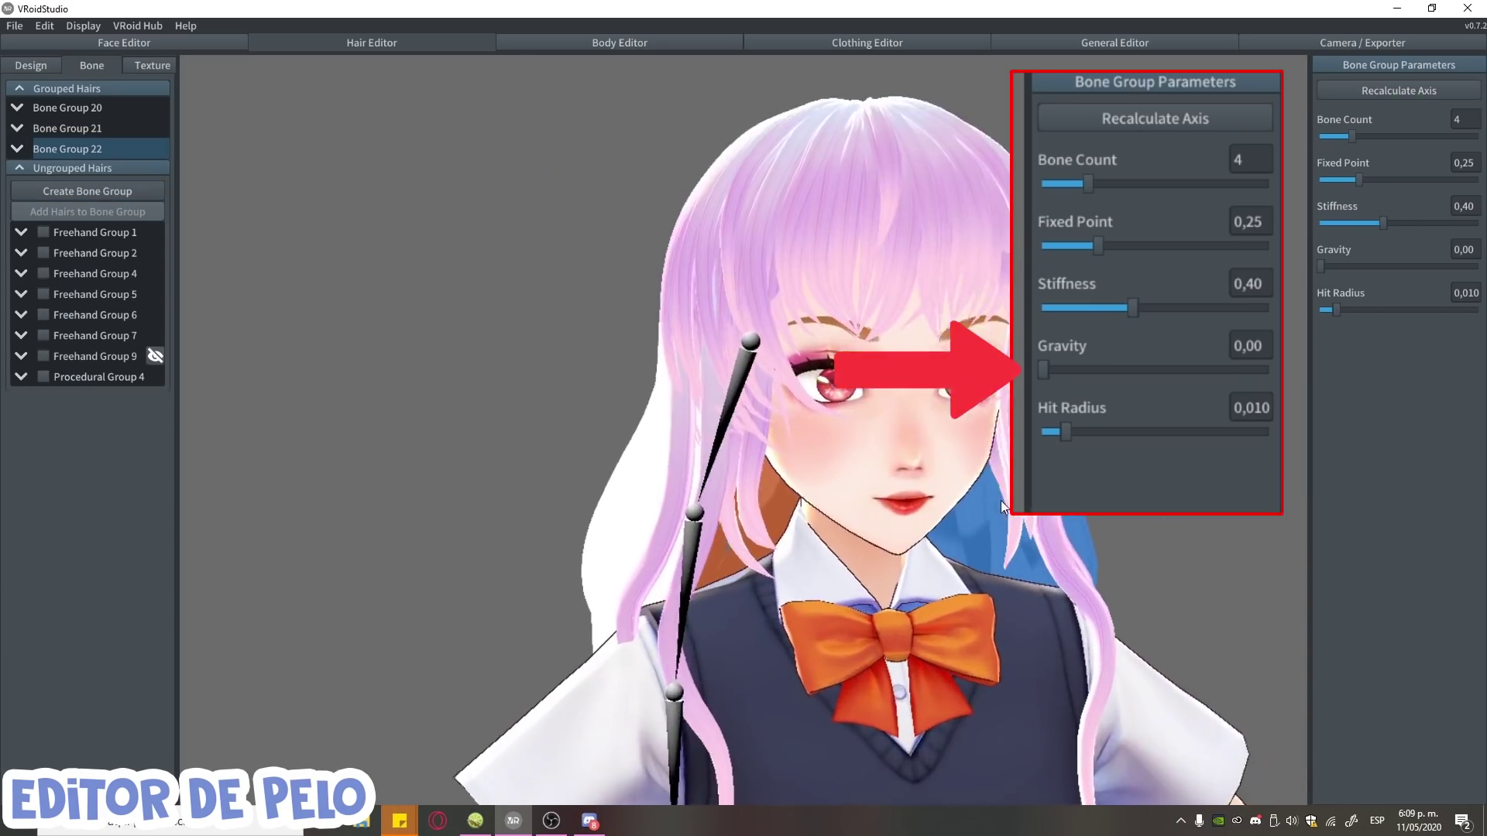
pyautogui.click(836, 342)
pyautogui.moveTo(836, 343); pyautogui.dragTo(932, 261, button='right')
pyautogui.click(932, 262)
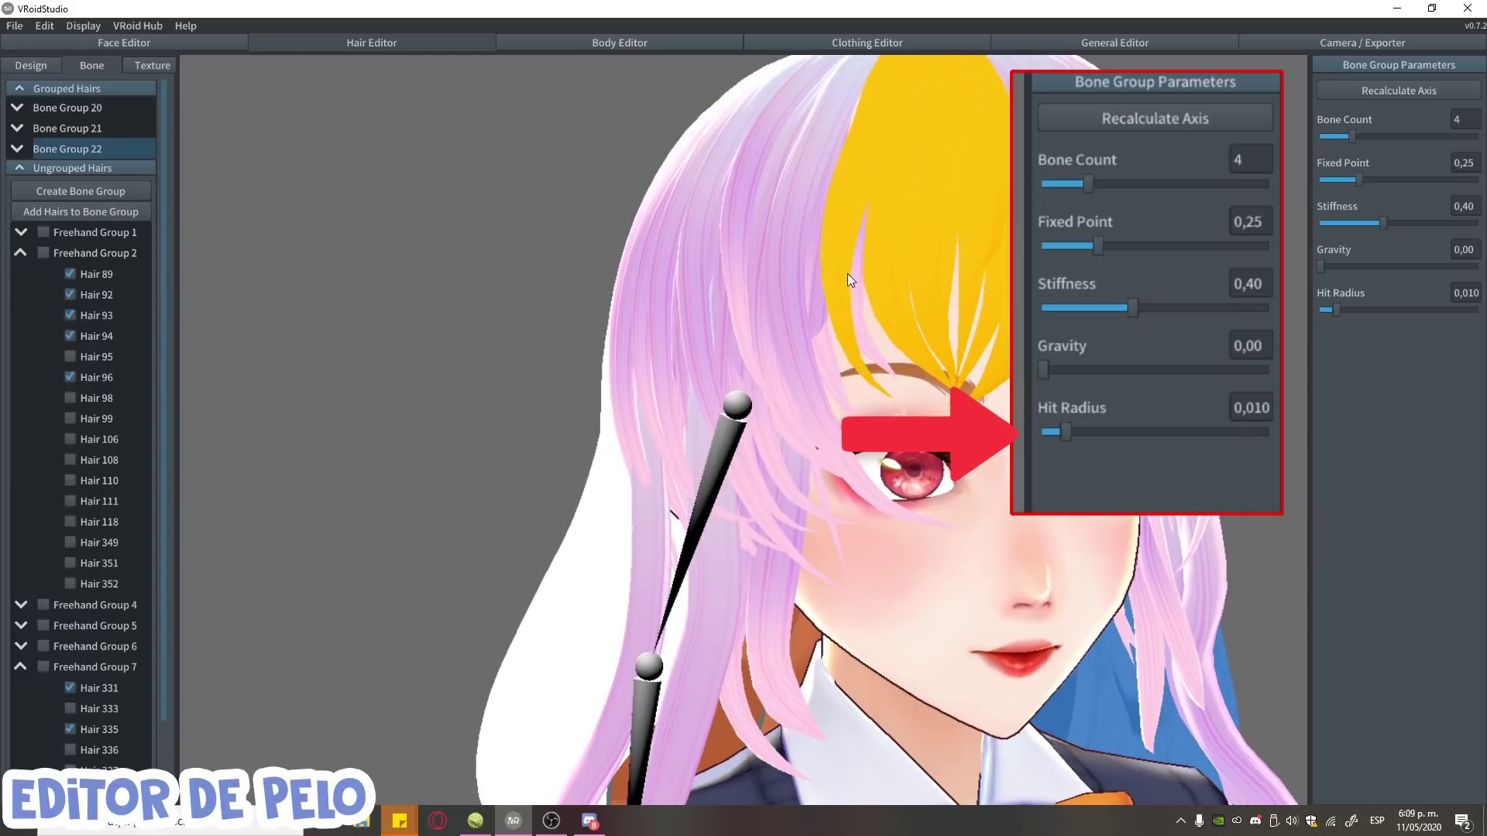
pyautogui.moveTo(820, 300)
pyautogui.mouseDown(button='right')
pyautogui.moveTo(834, 316)
pyautogui.moveTo(913, 305)
pyautogui.moveTo(1006, 333)
pyautogui.mouseUp(button='right')
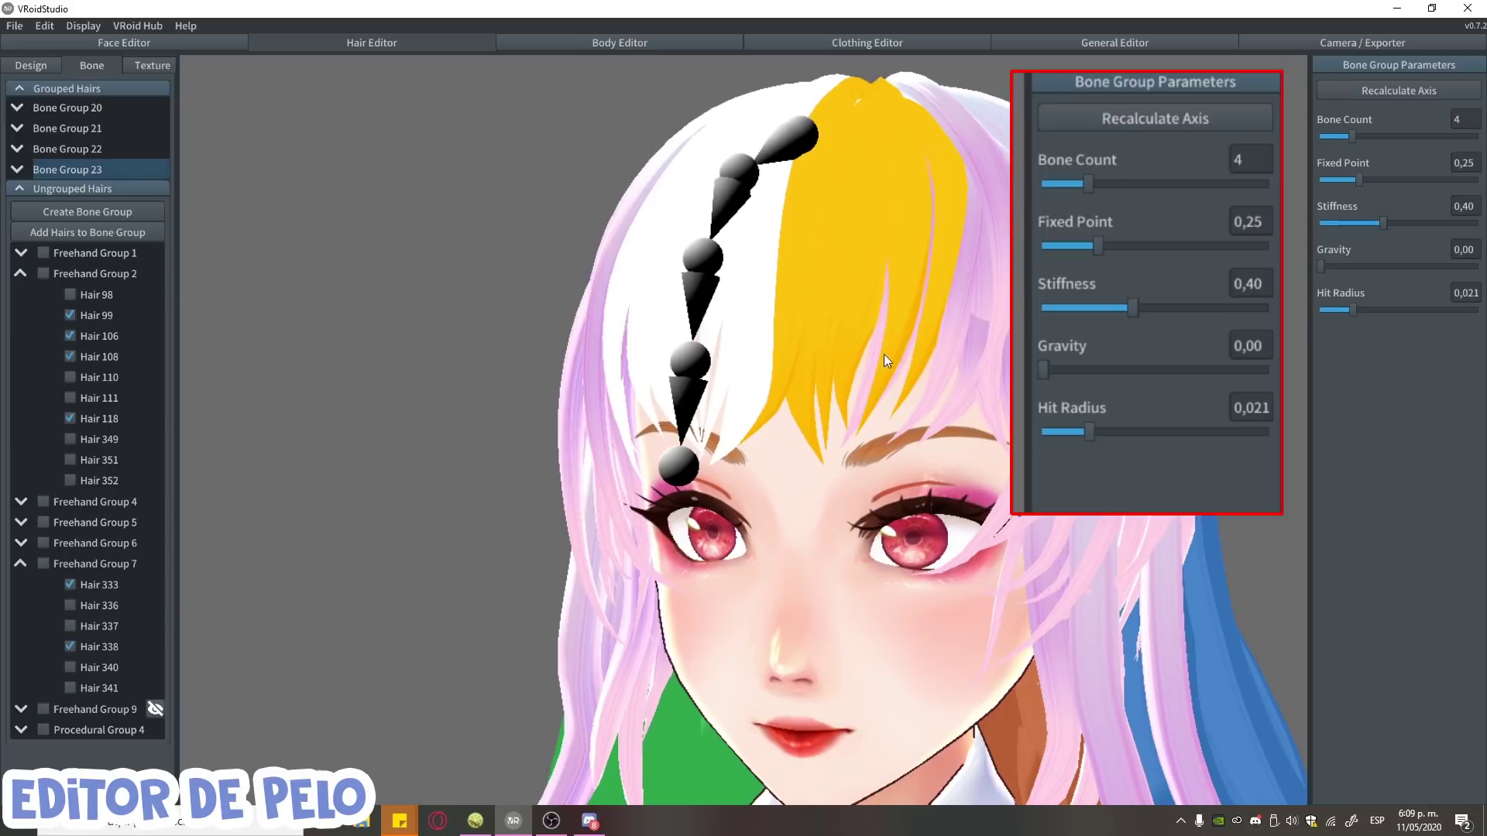
pyautogui.moveTo(946, 333); pyautogui.dragTo(936, 415, button='right')
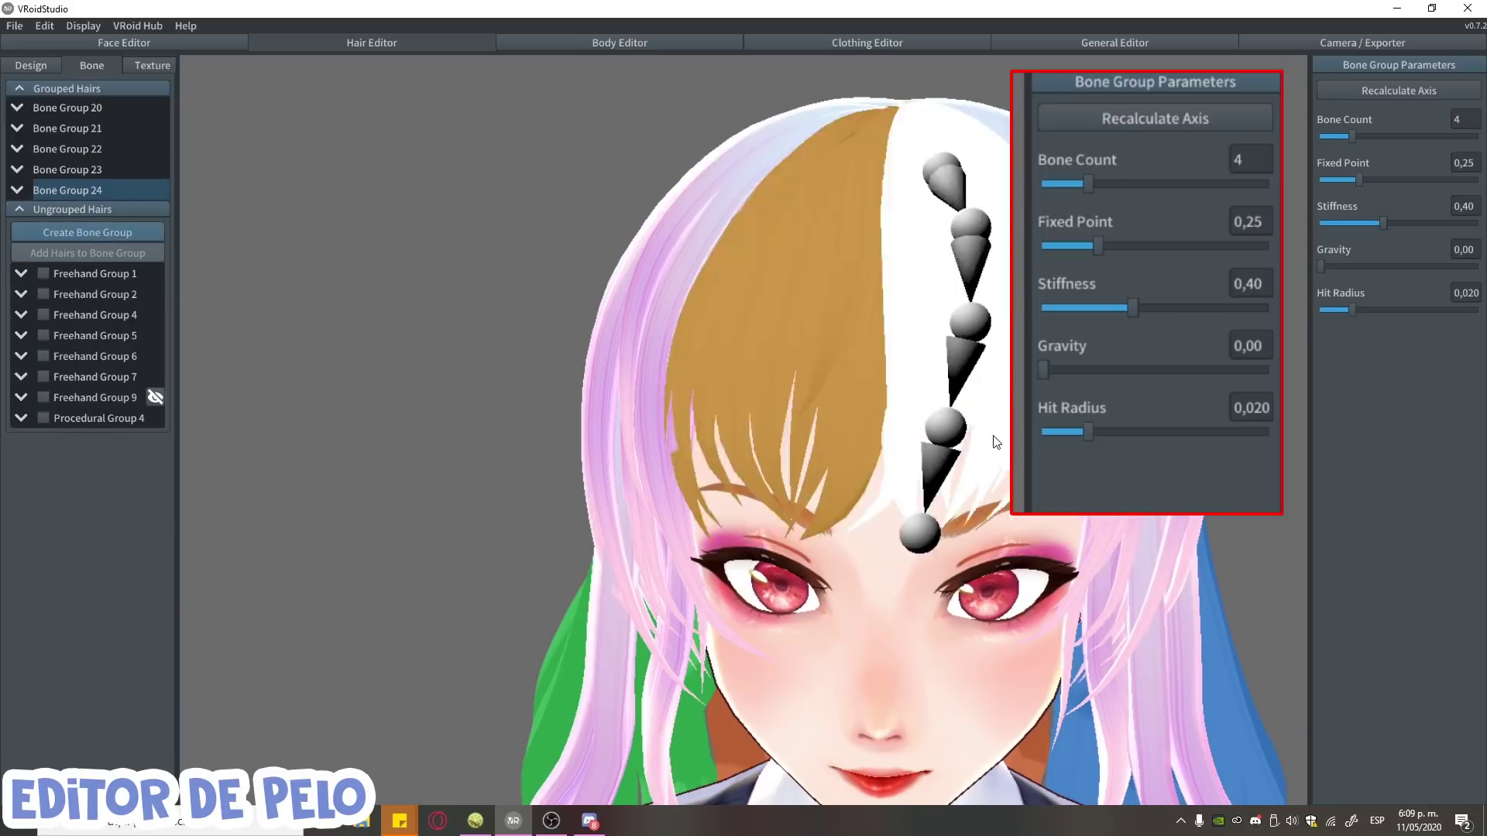
# Step: Select the side strands beside the face for a bone group, including Hair 24, 28, 48, 175, 183 and 187
pyautogui.moveTo(960, 434); pyautogui.dragTo(948, 453, button='right')
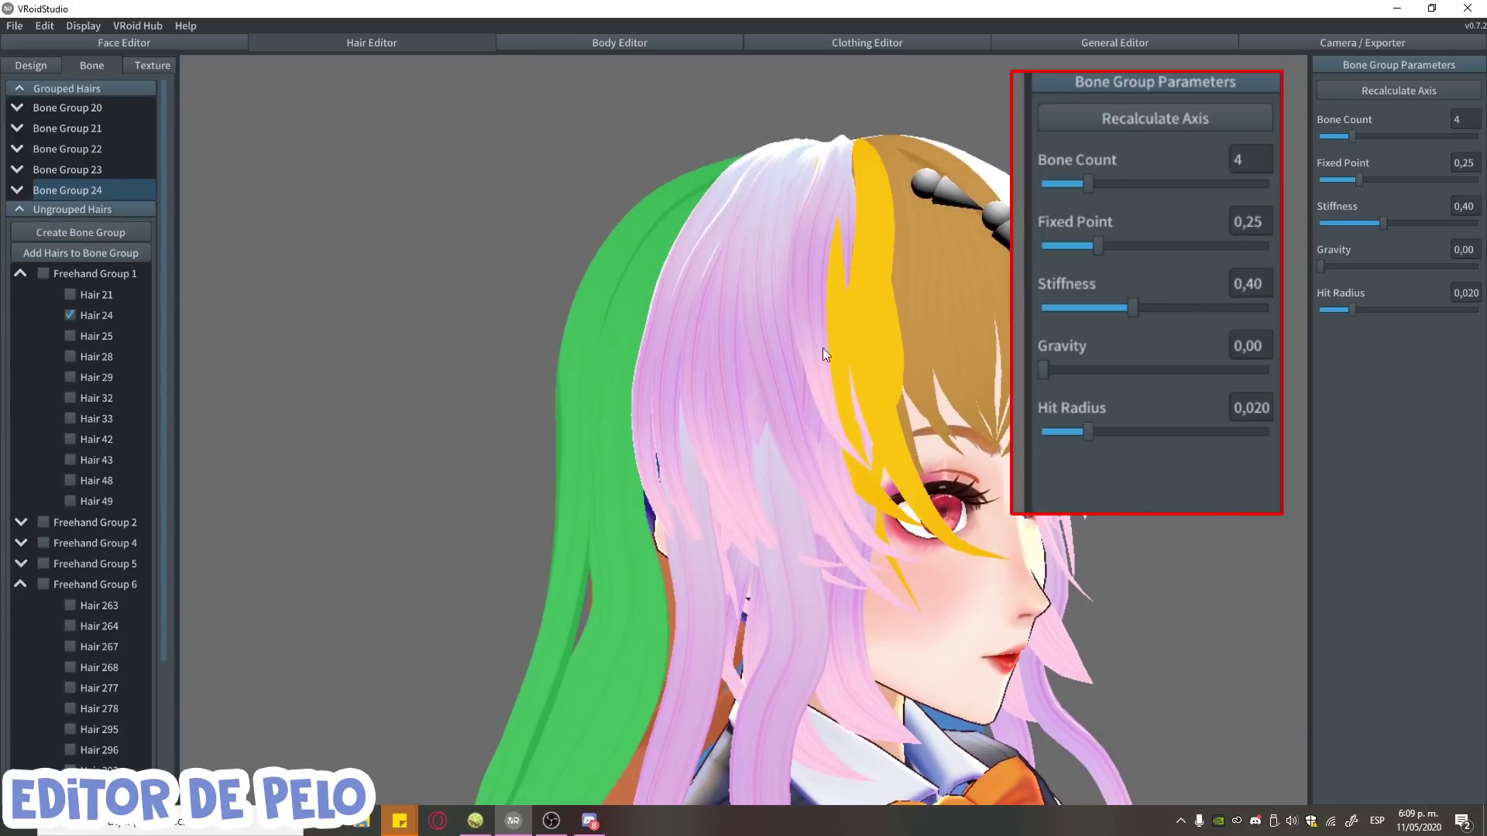
pyautogui.moveTo(823, 346)
pyautogui.mouseDown(button='right')
pyautogui.moveTo(859, 420)
pyautogui.moveTo(744, 383)
pyautogui.mouseUp(button='right')
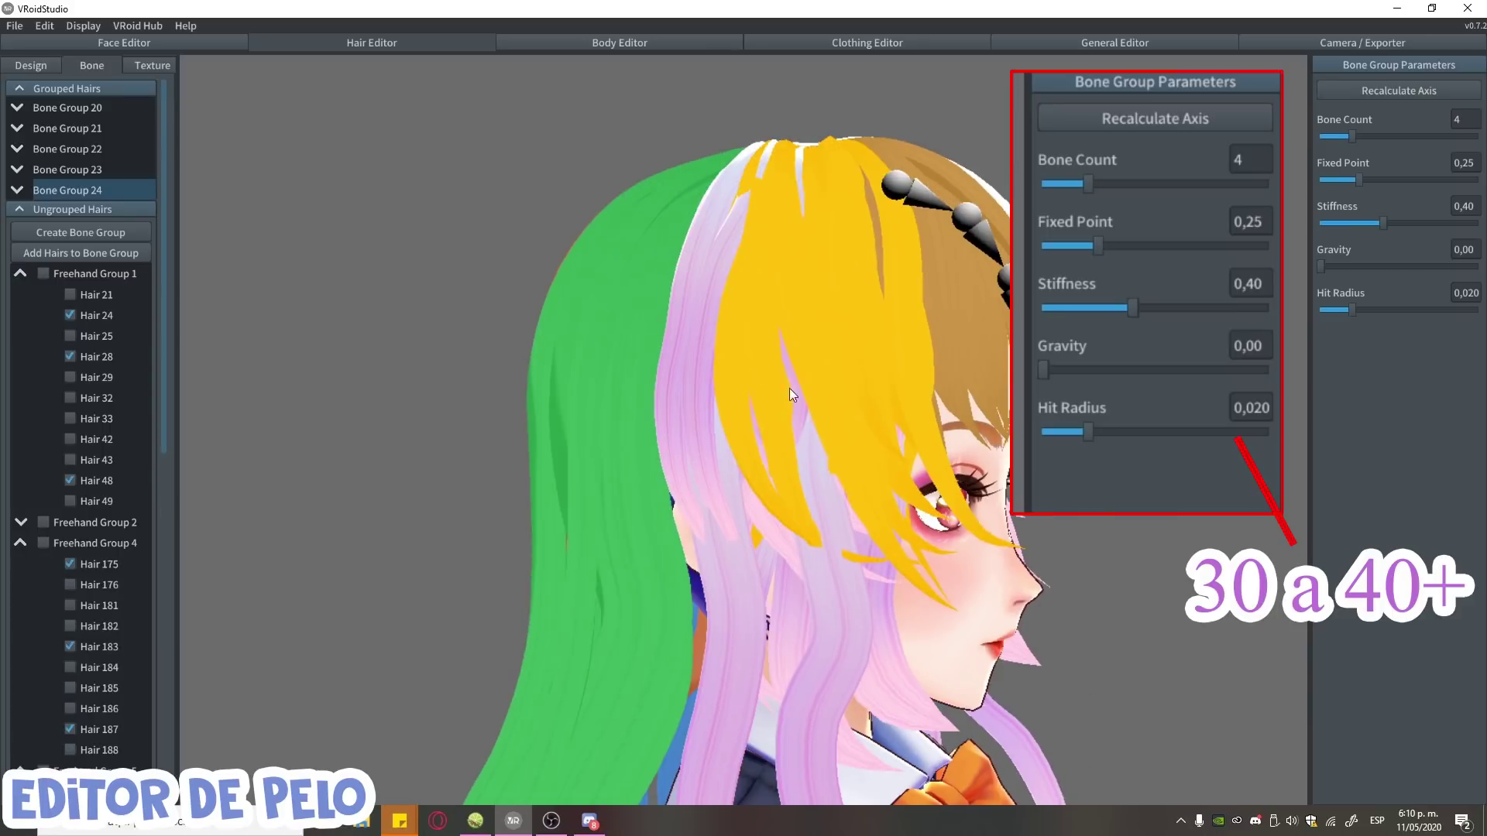
pyautogui.moveTo(789, 388); pyautogui.dragTo(777, 555, button='right')
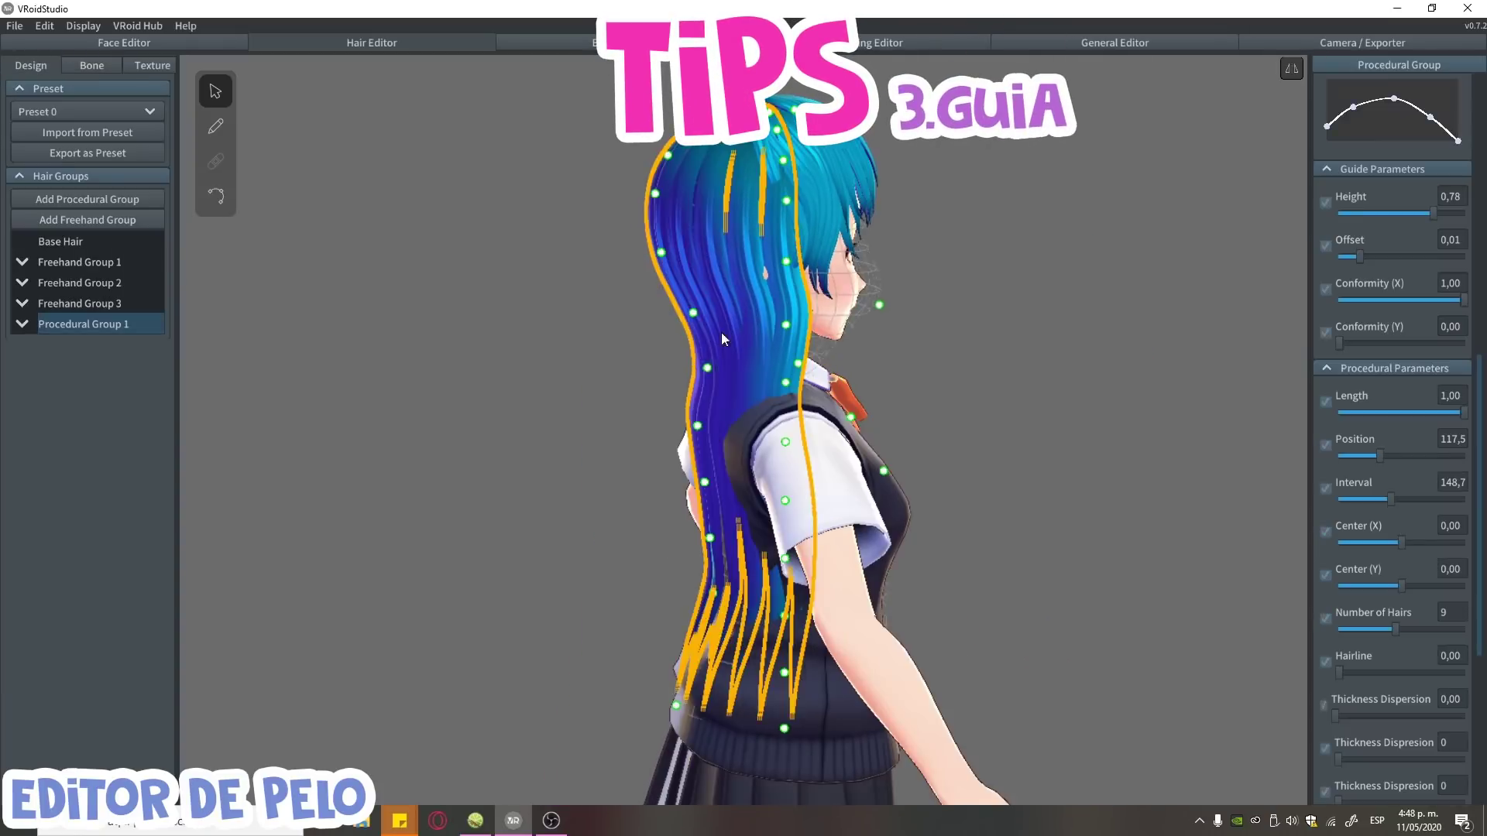
# Step: Reshape the guide mesh of Procedural Group 1 by moving its lower points outward and down so the back locks become wavy
pyautogui.moveTo(713, 540); pyautogui.dragTo(640, 595)
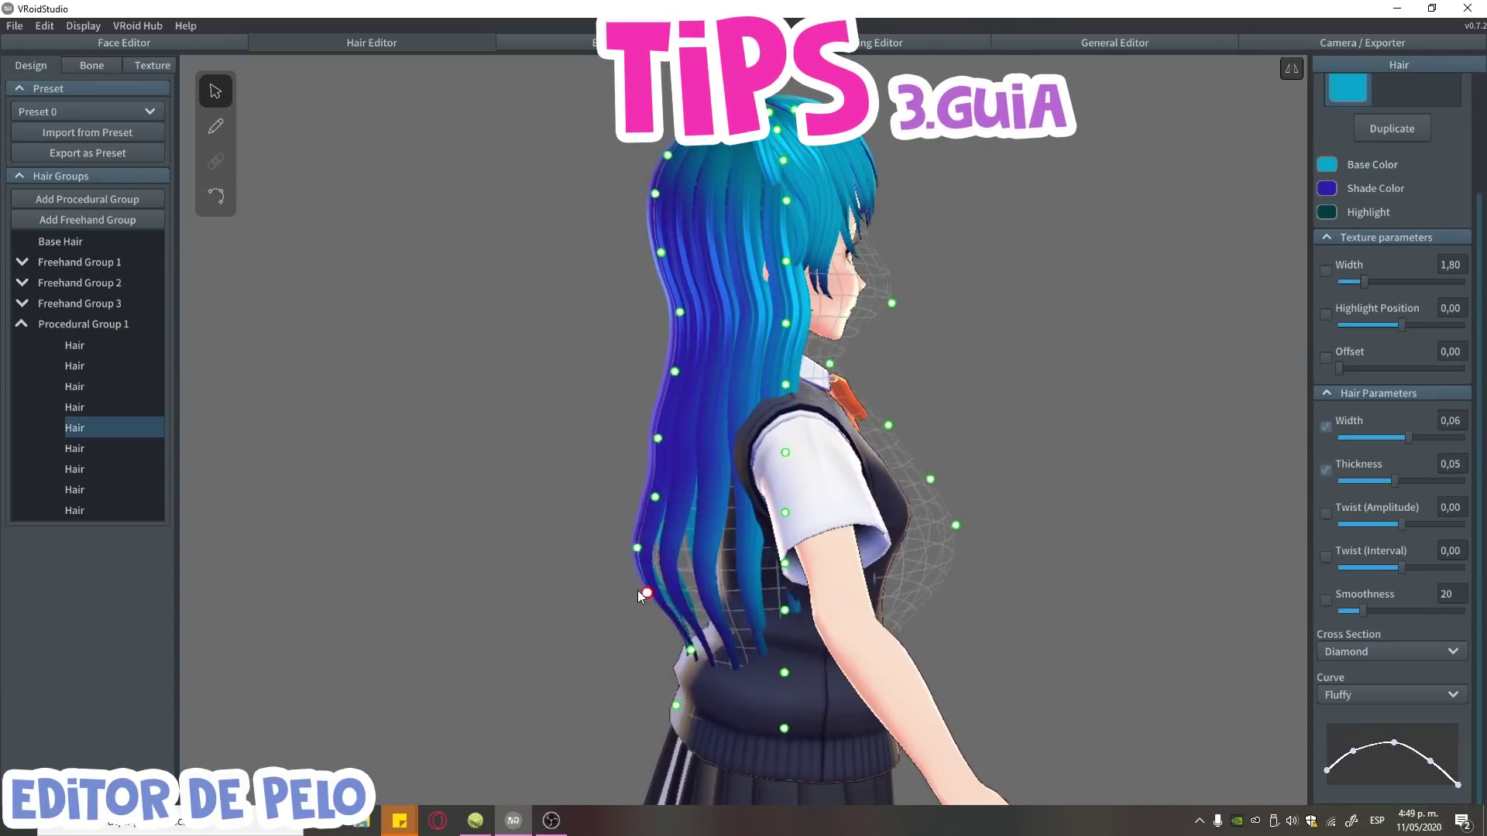
pyautogui.moveTo(614, 667); pyautogui.dragTo(618, 714)
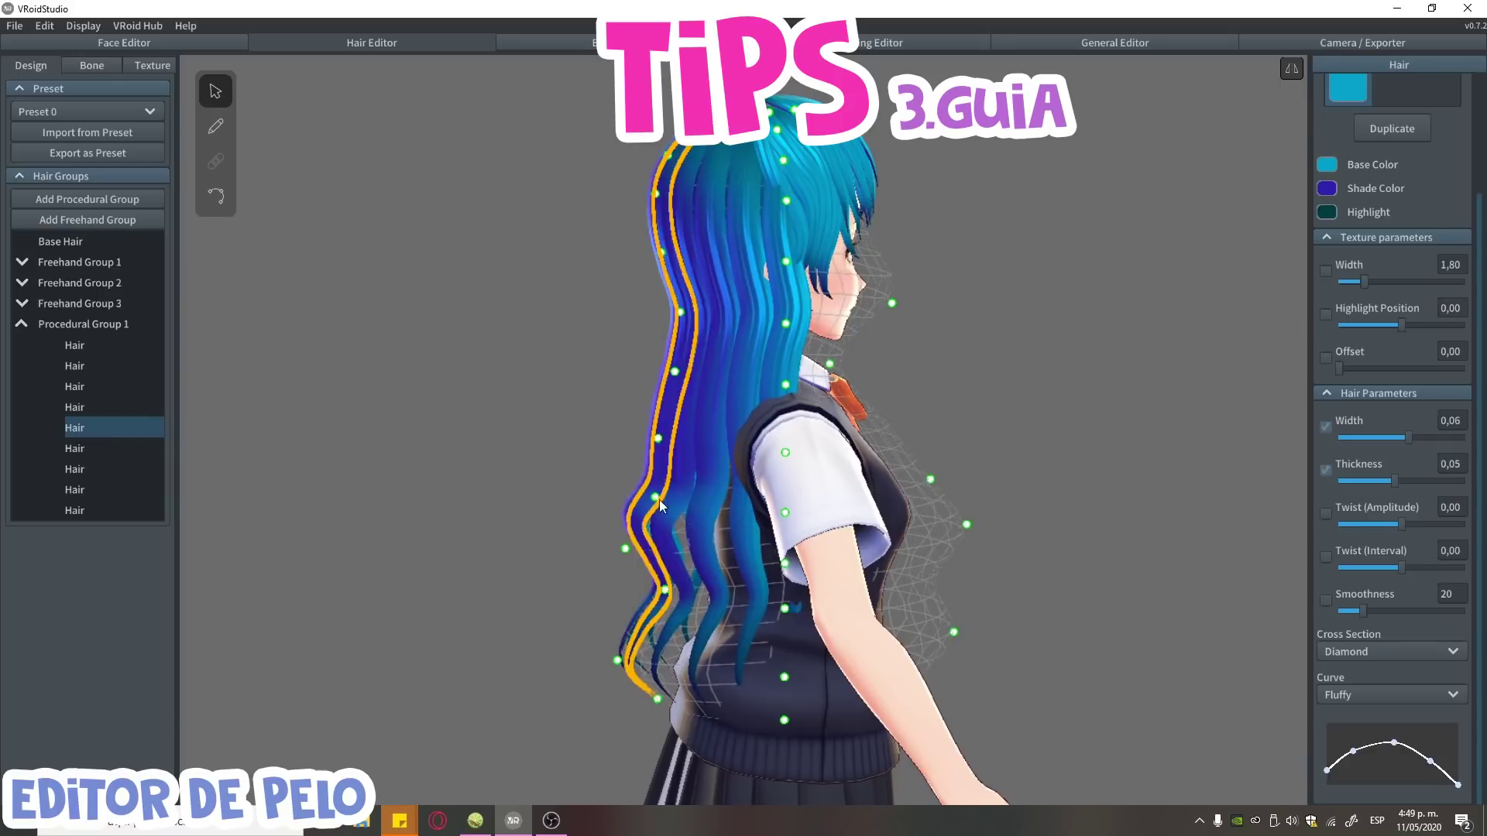
pyautogui.moveTo(675, 313); pyautogui.dragTo(875, 491, button='right')
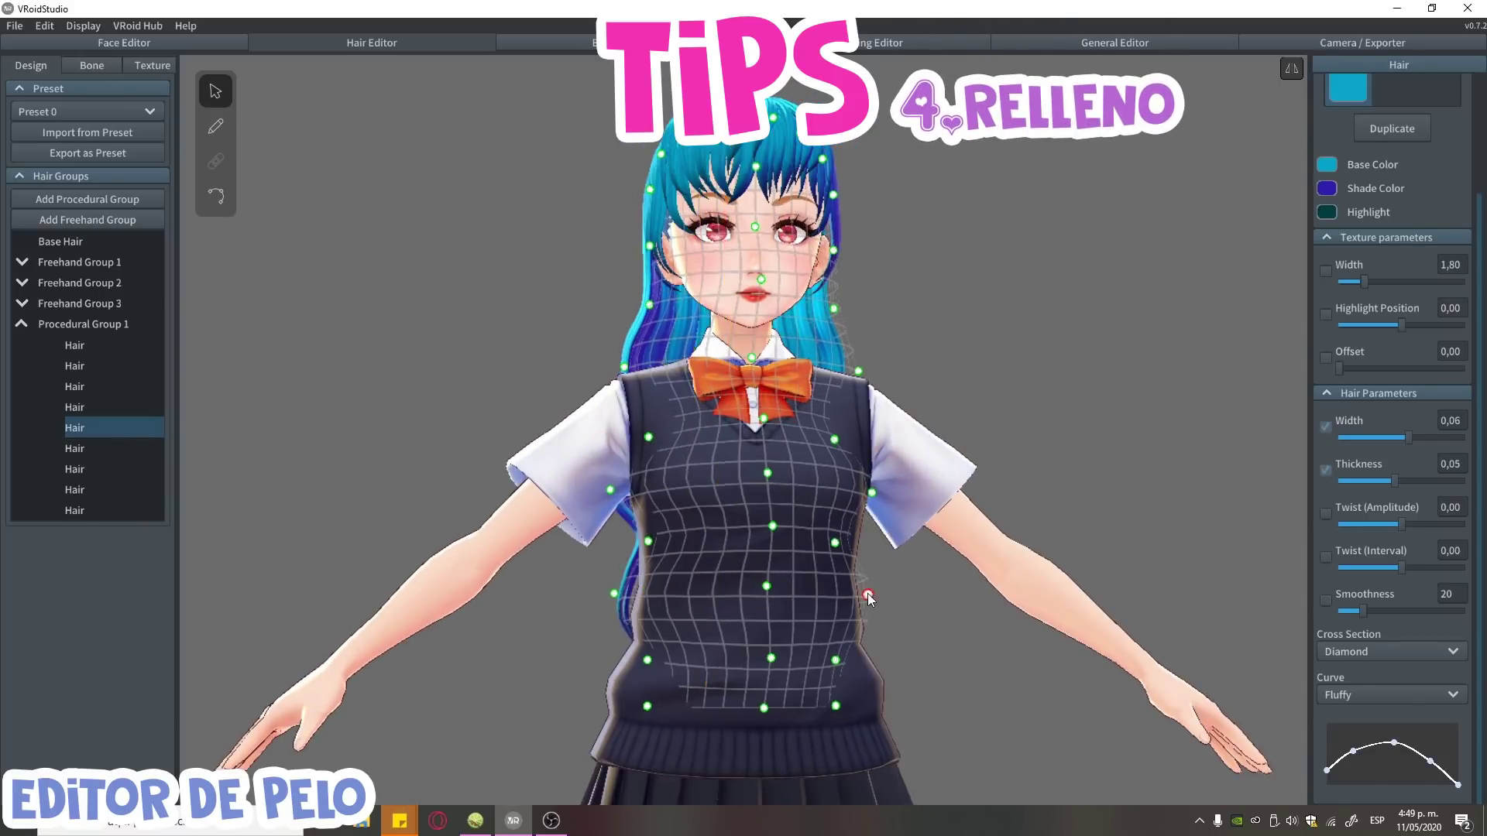
pyautogui.moveTo(917, 684); pyautogui.dragTo(773, 701, button='right')
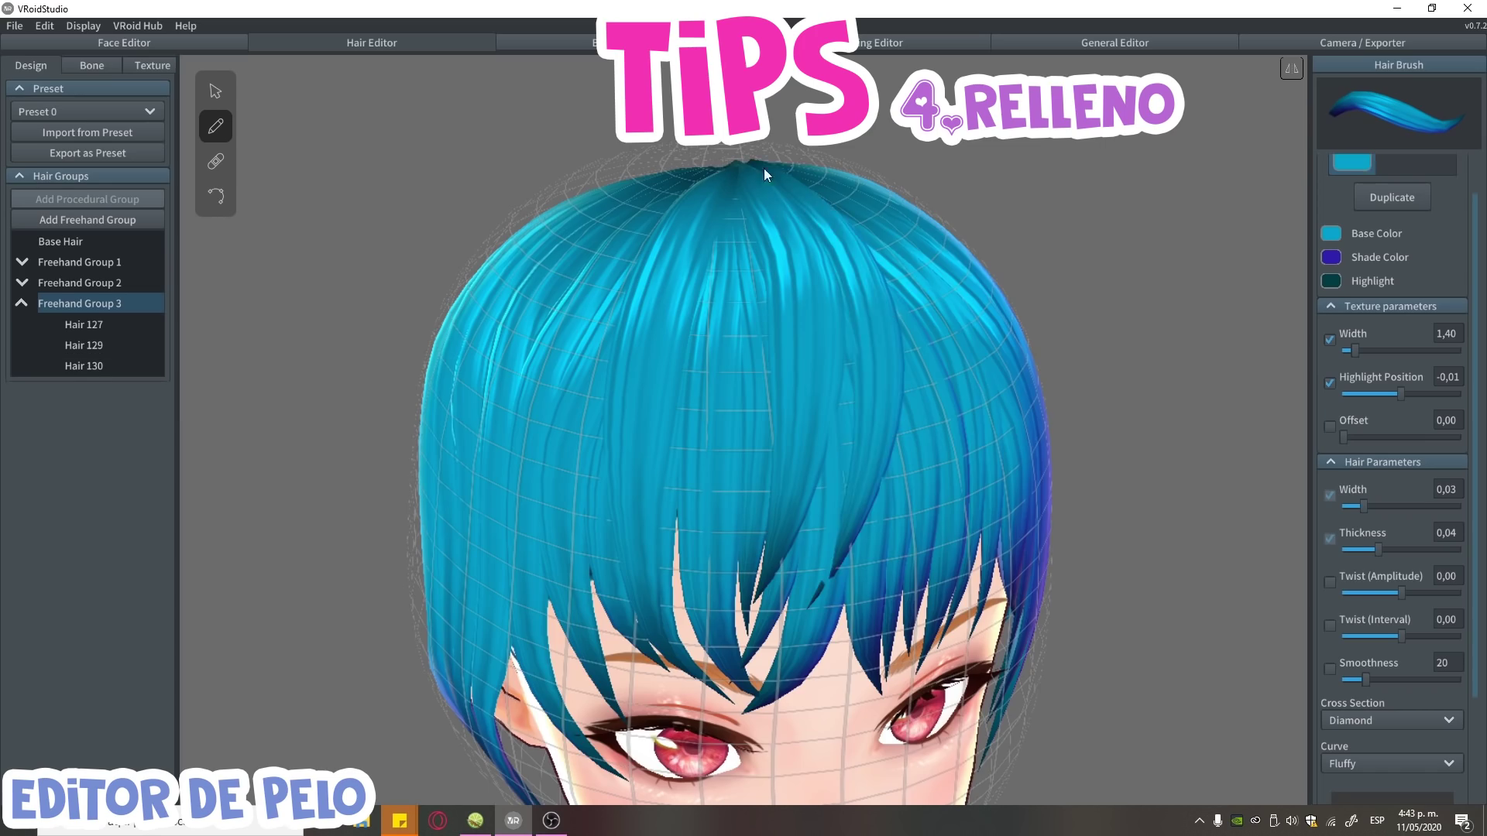
# Step: Draw a filler strand from the crown over the bangs in Freehand Group 3, and activate the selection tool for the cube earrings
pyautogui.moveTo(813, 201); pyautogui.dragTo(922, 434)
pyautogui.moveTo(921, 434); pyautogui.dragTo(520, 279, button='right')
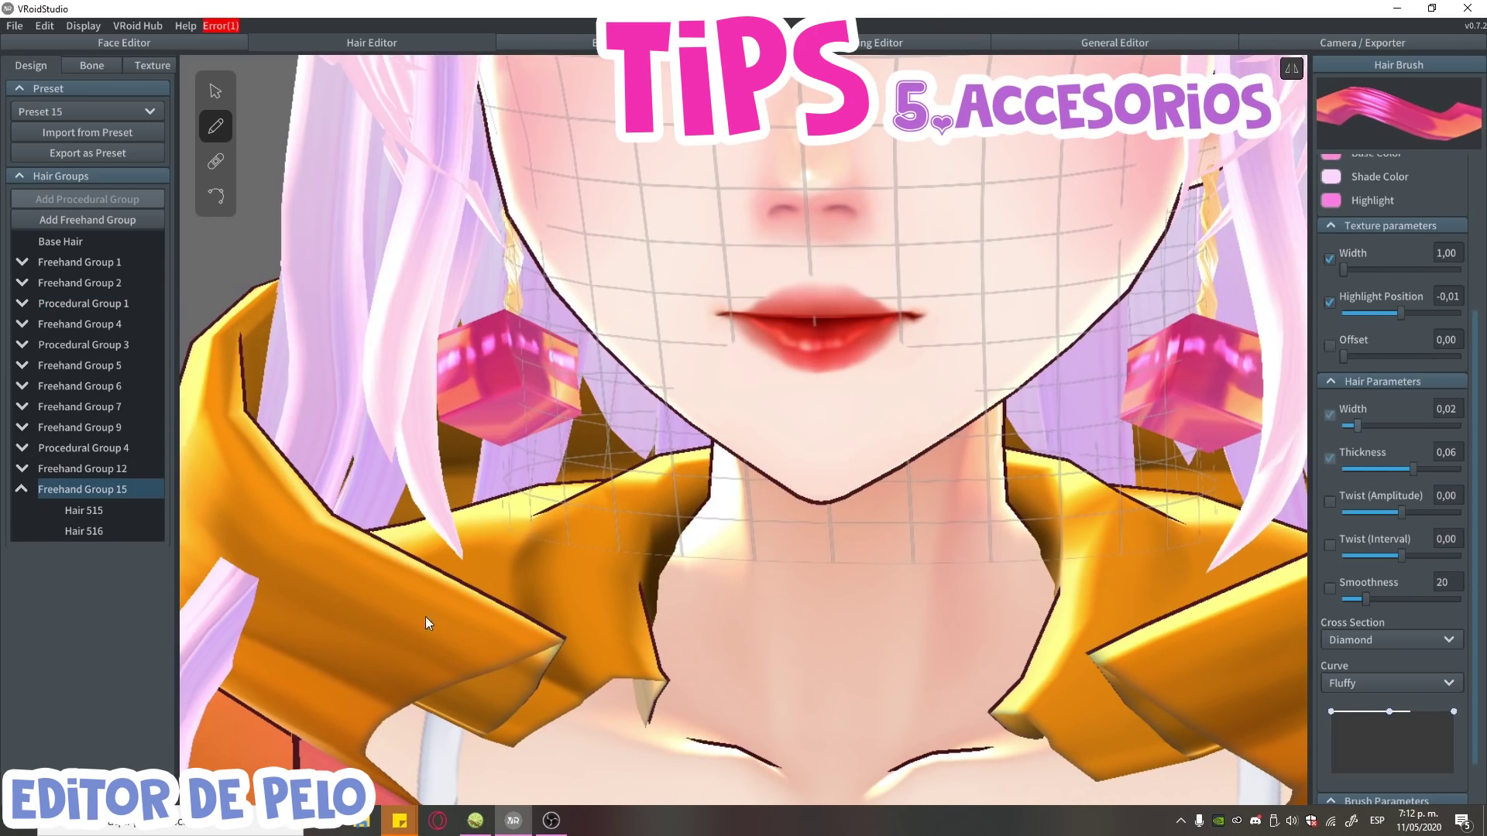
pyautogui.click(216, 91)
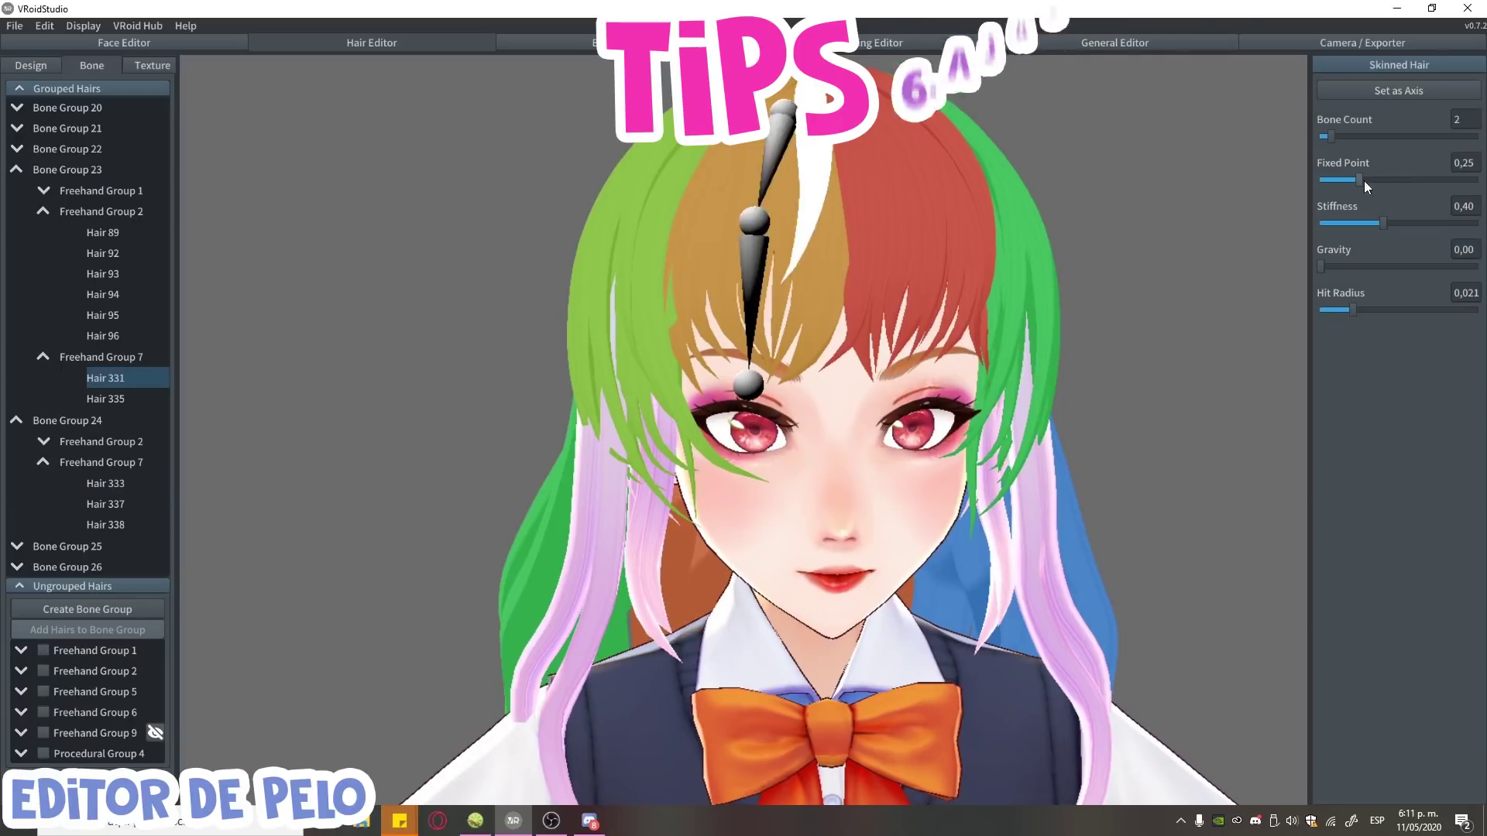
# Step: Select the side hair bone group on the avatar's left and set its Fixed Point to 0,60
pyautogui.moveTo(1058, 258); pyautogui.dragTo(1006, 349, button='right')
pyautogui.click(778, 318)
pyautogui.click(805, 398)
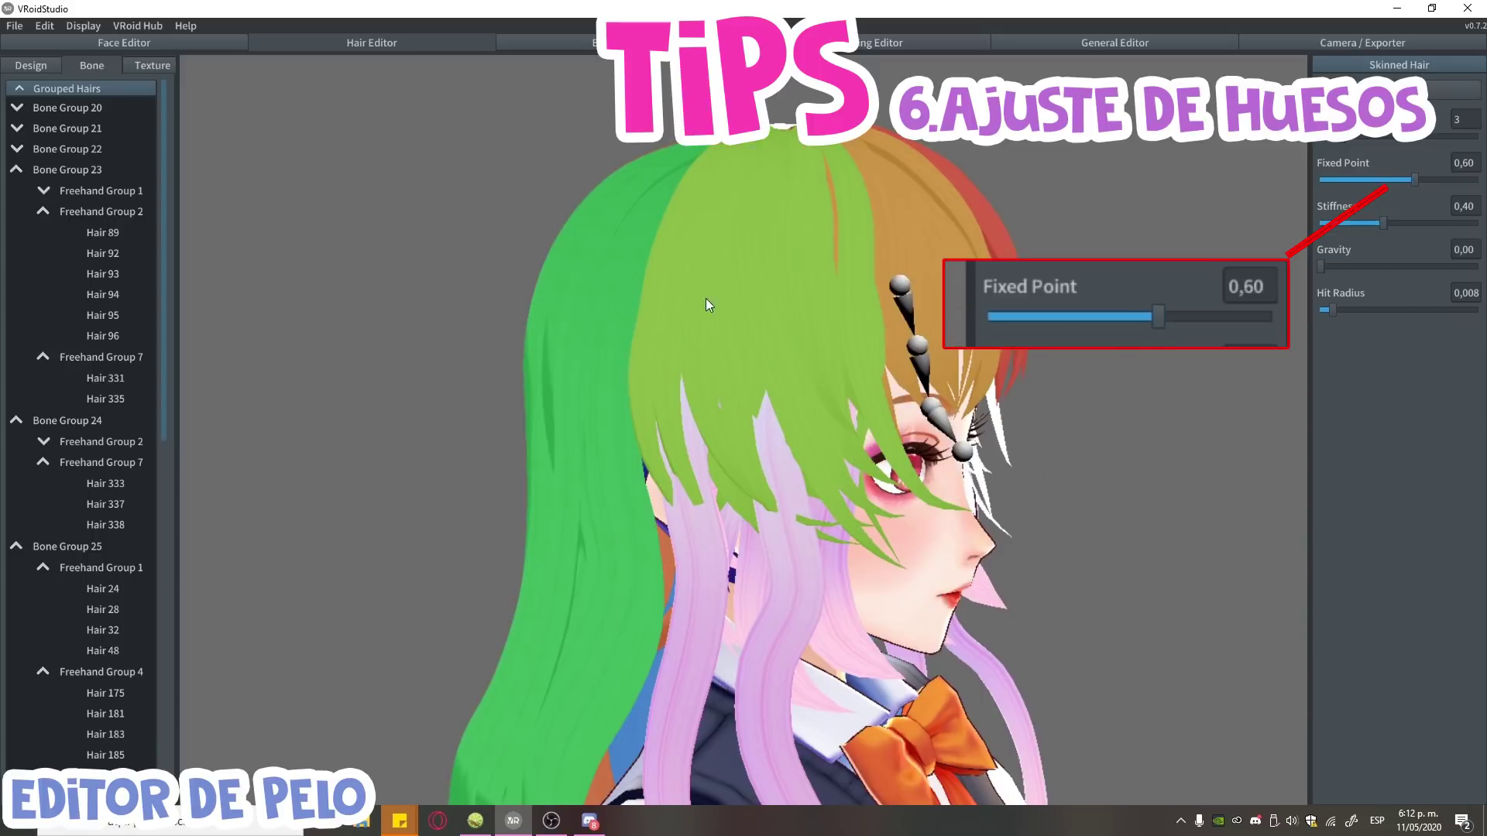
pyautogui.moveTo(1426, 186)
pyautogui.mouseDown()
pyautogui.moveTo(1360, 186)
pyautogui.moveTo(1415, 191)
pyautogui.mouseUp()
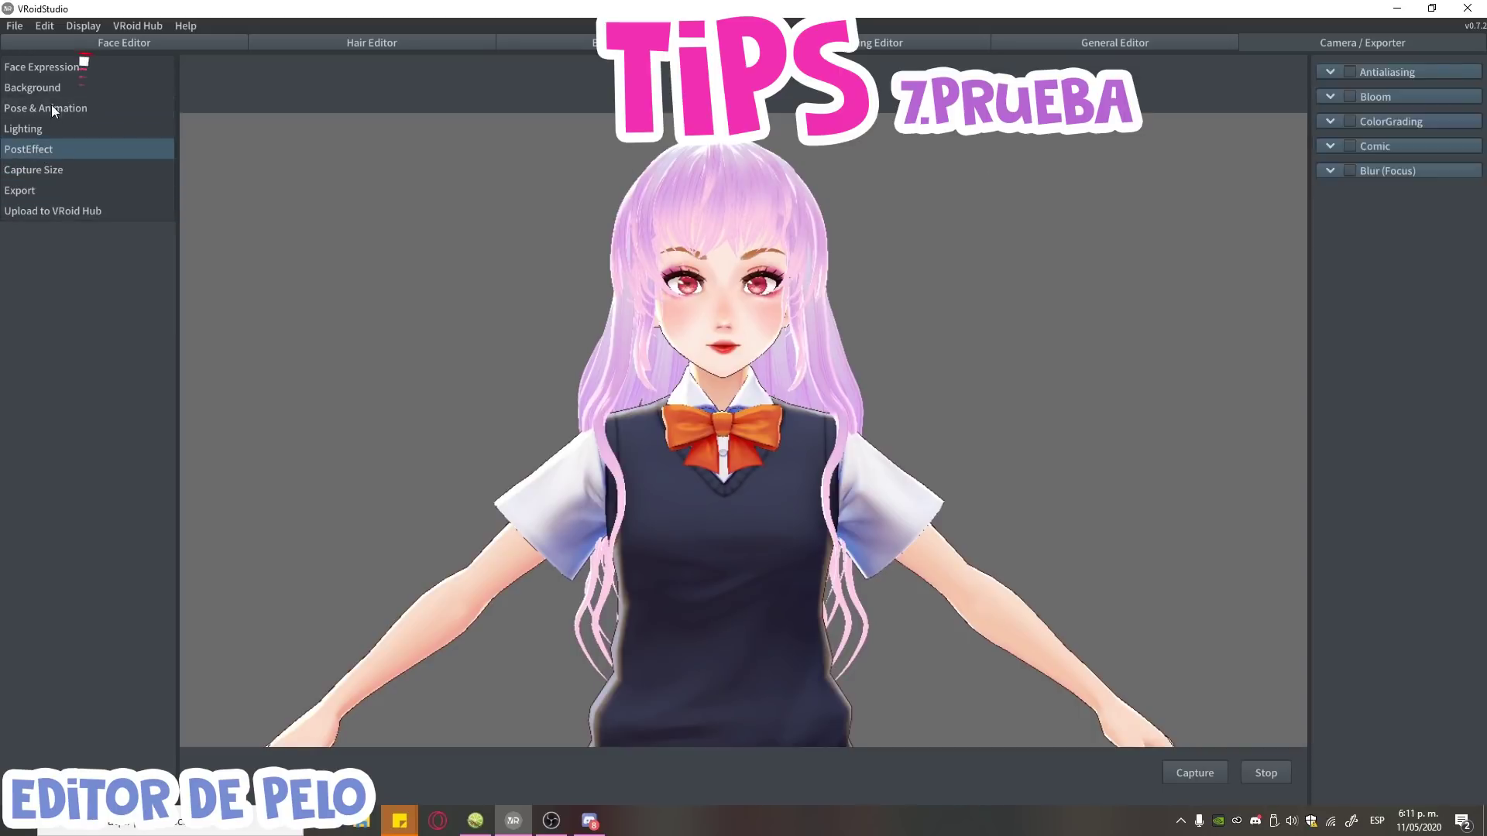
# Step: Test the hair movement with the Jumping 0, Standby 3, Standby 1, Walking and Jumping Over animations
pyautogui.click(51, 108)
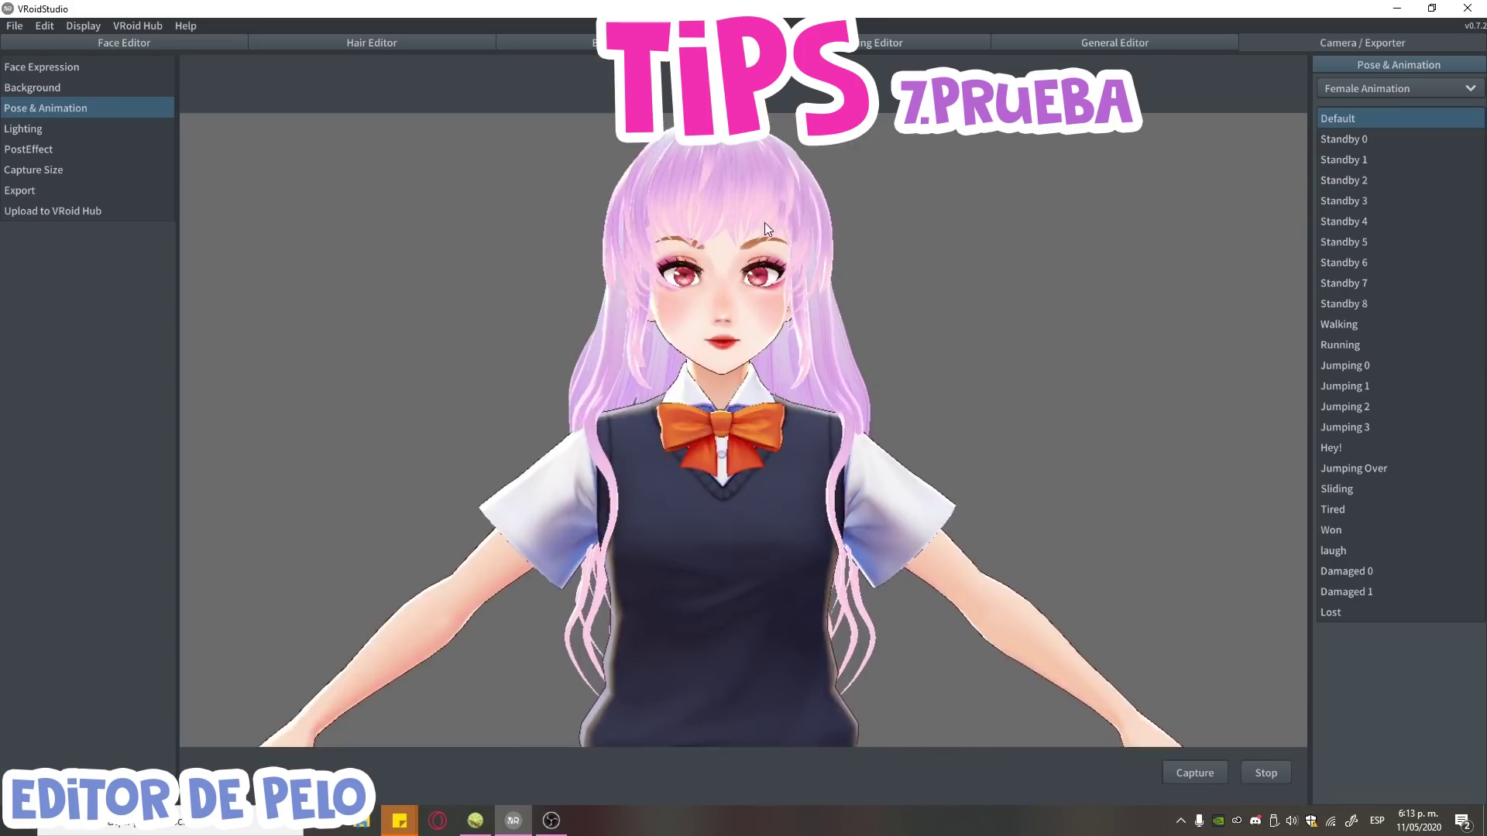
pyautogui.click(1395, 366)
pyautogui.click(1372, 203)
pyautogui.click(1354, 161)
pyautogui.click(1364, 326)
pyautogui.click(1383, 466)
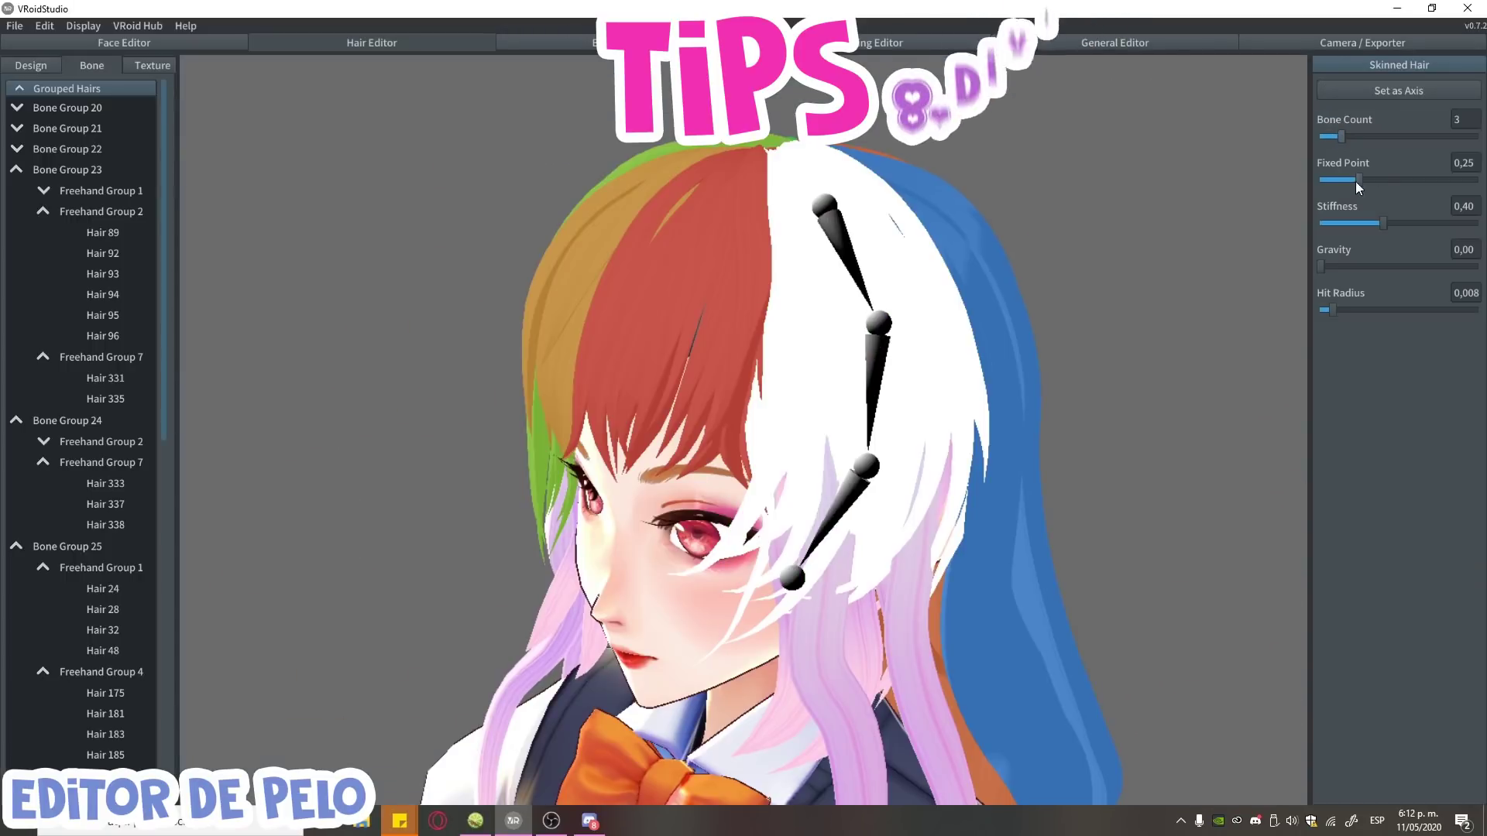
# Step: Adjust the Fixed Point of the side hair bones and raise the Bone Count of the Procedural Group 3 back lock
pyautogui.moveTo(1412, 180); pyautogui.dragTo(1360, 180)
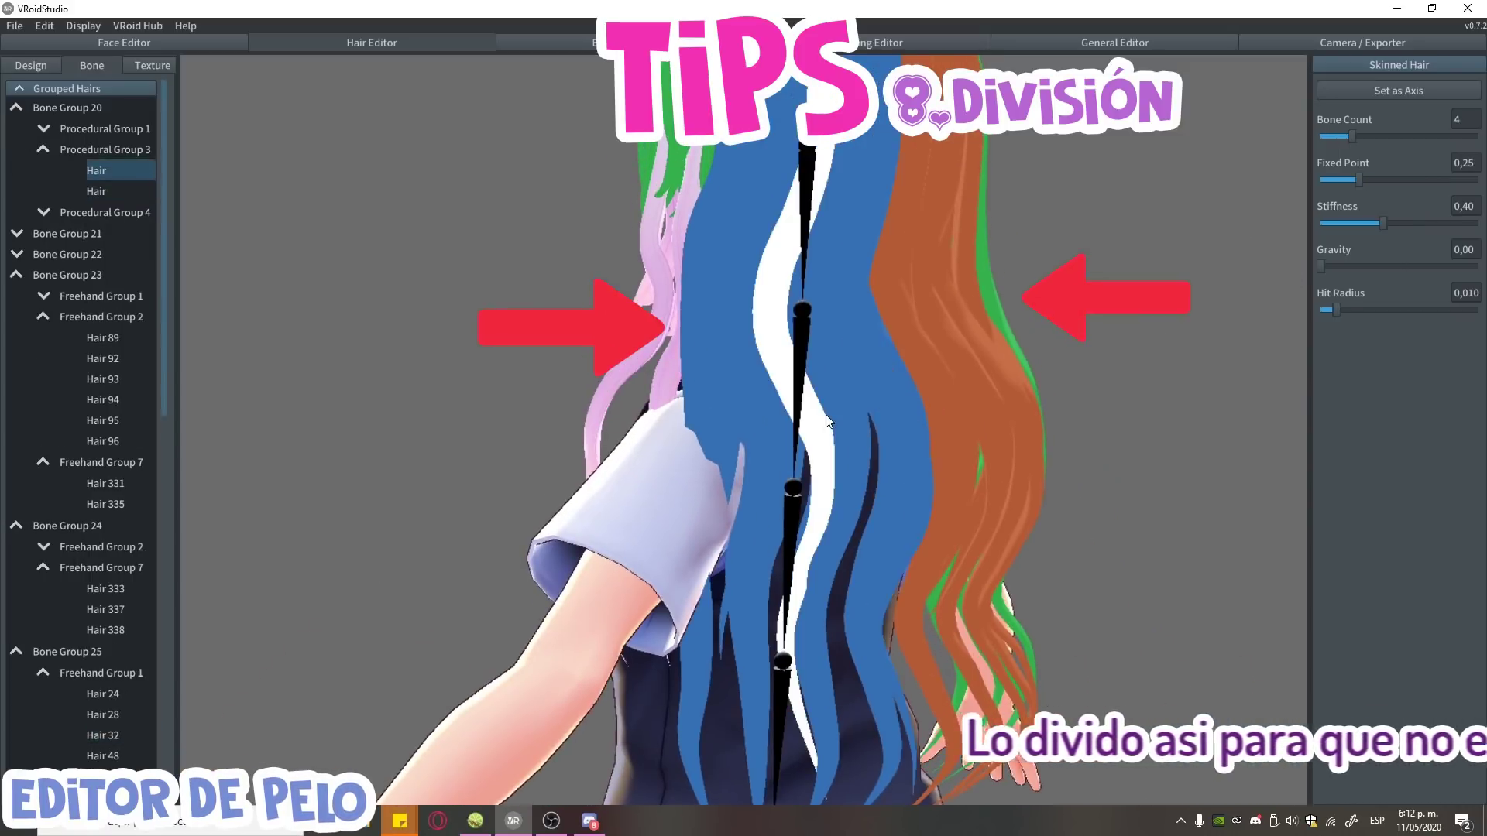
pyautogui.moveTo(827, 420); pyautogui.dragTo(810, 395, button='right')
pyautogui.moveTo(1359, 137); pyautogui.dragTo(1372, 136)
pyautogui.moveTo(1099, 252); pyautogui.dragTo(815, 424, button='right')
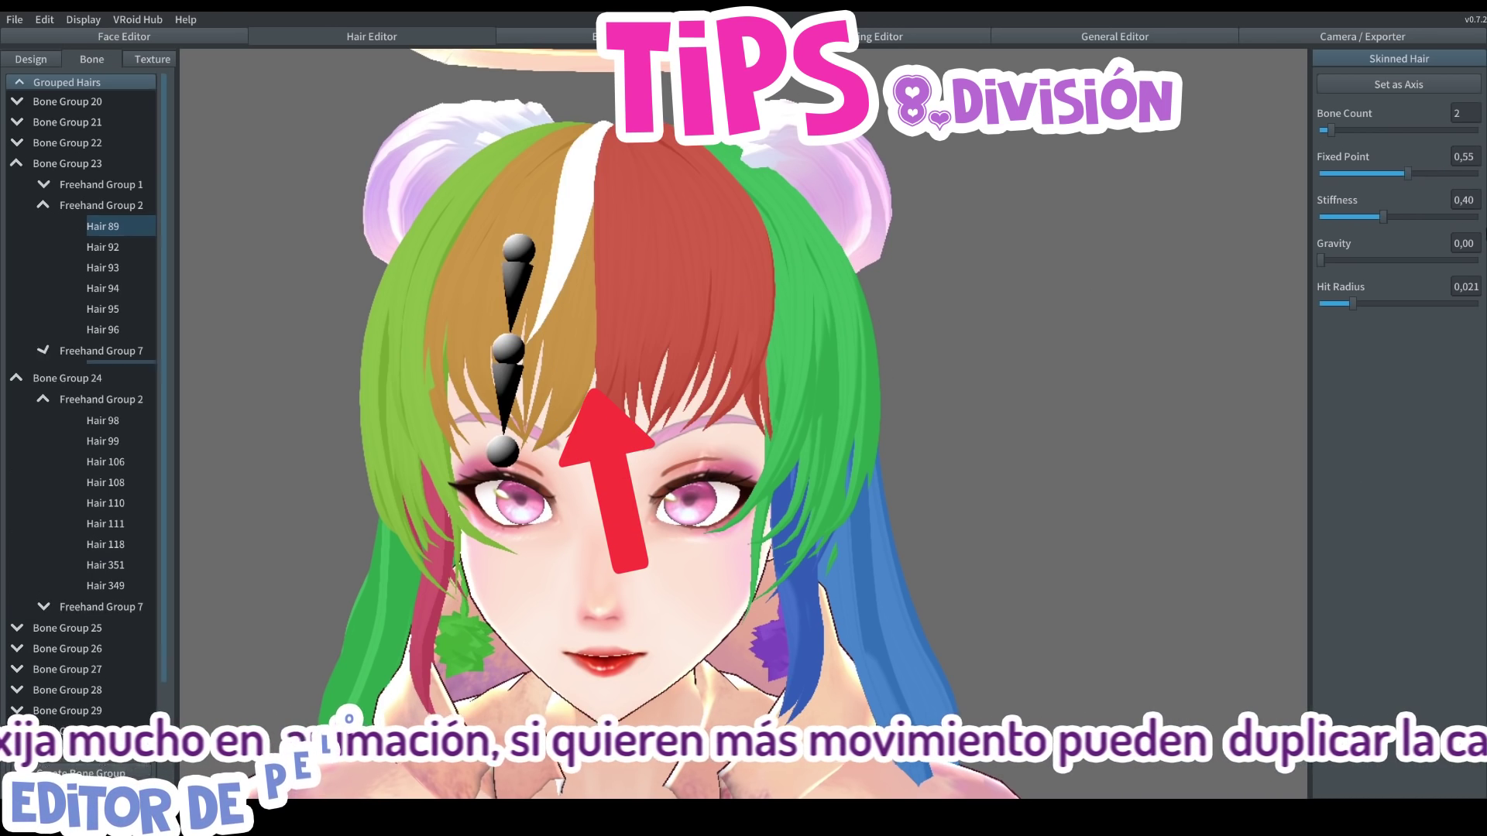
# Step: Set the Fixed Point of the bangs bones containing Hair 89 to 0,71
pyautogui.write('0,71')
pyautogui.press('Return')
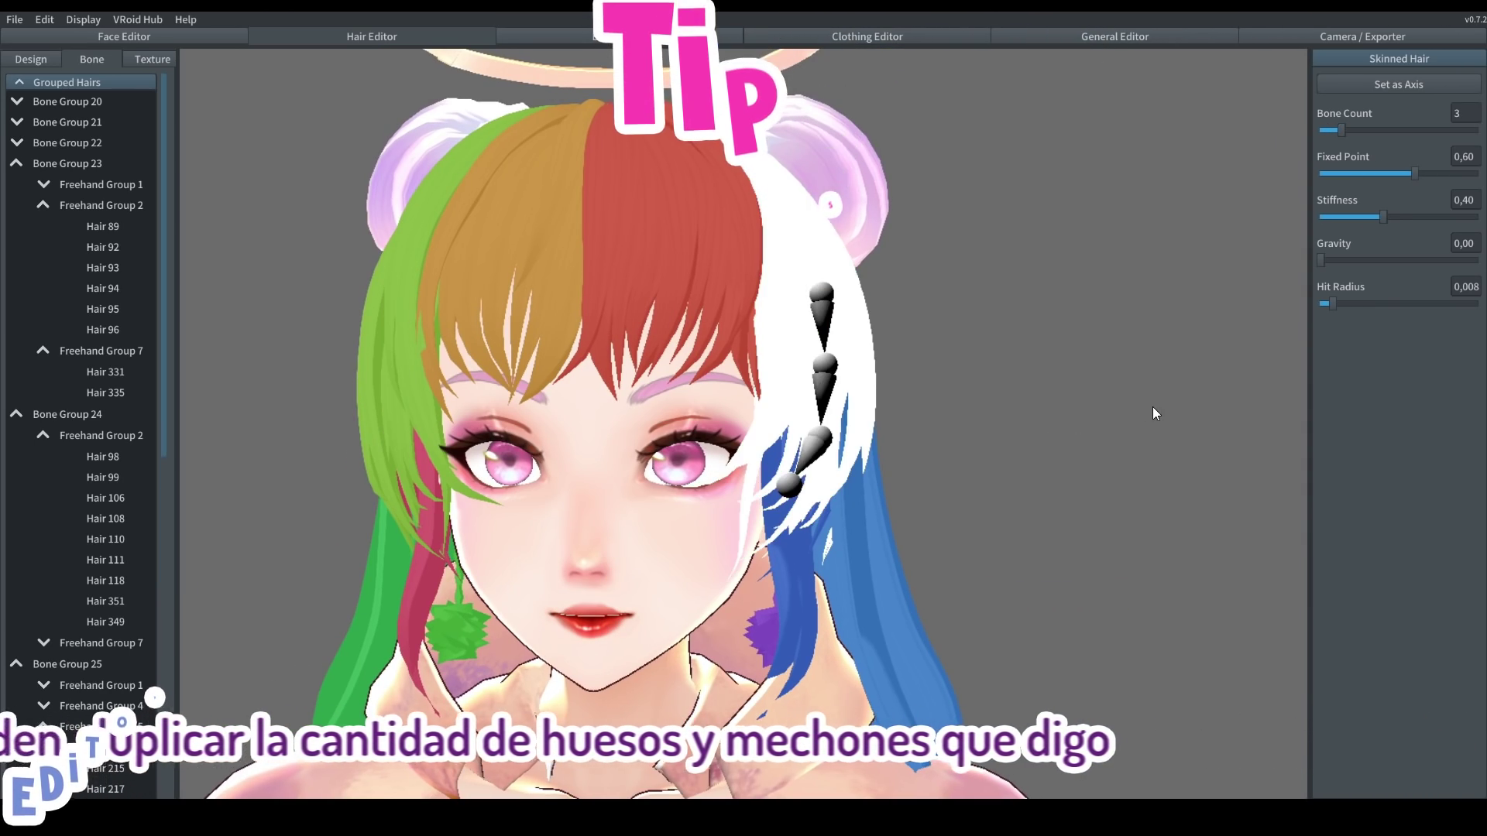
pyautogui.moveTo(1153, 407); pyautogui.dragTo(777, 488, button='right')
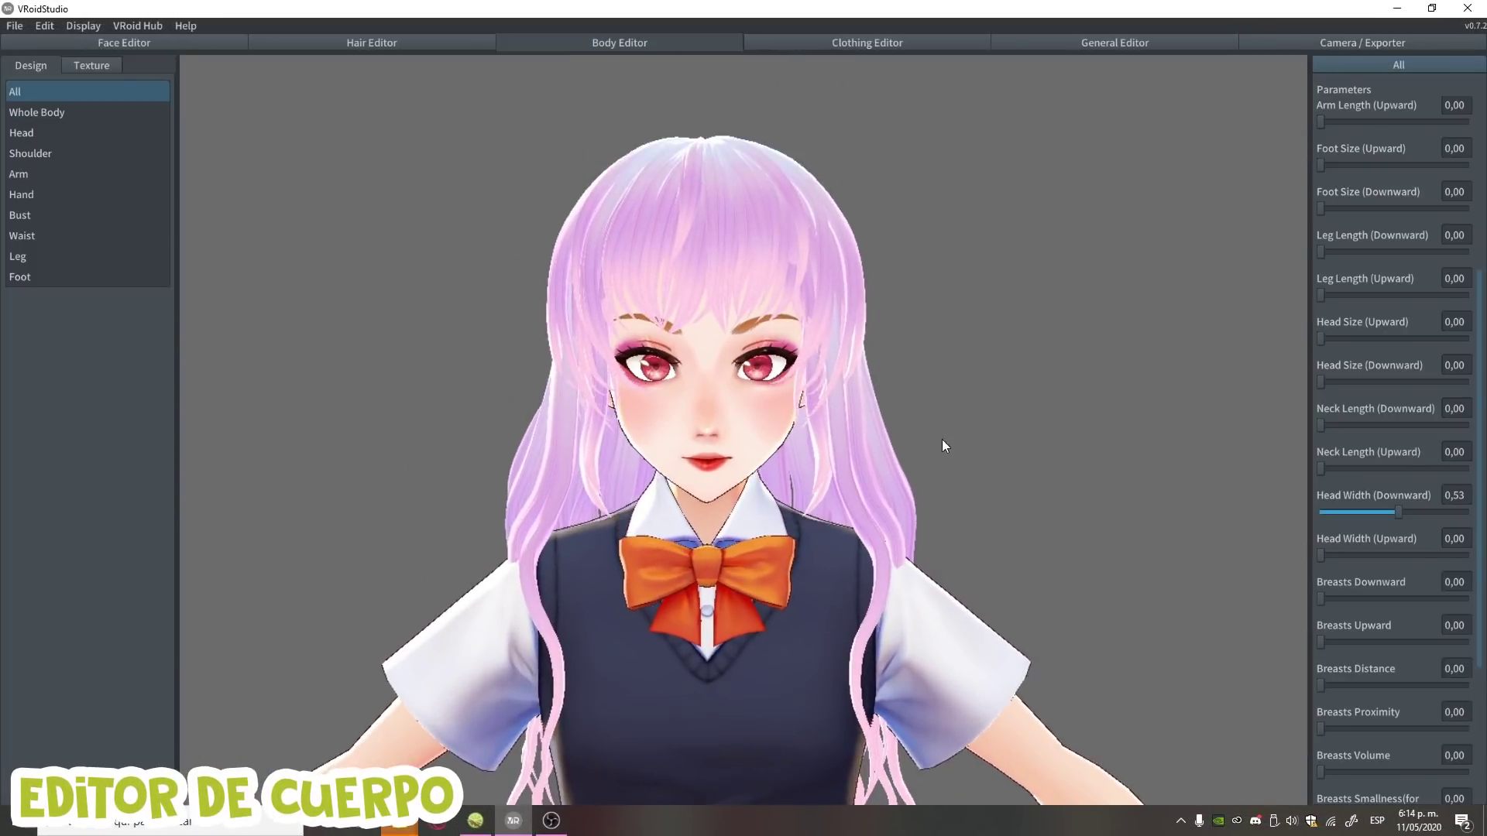
# Step: Set the body's Tallness to 0,53 and Waist Volume to 0,78
pyautogui.scroll(-5, 1390, 711)
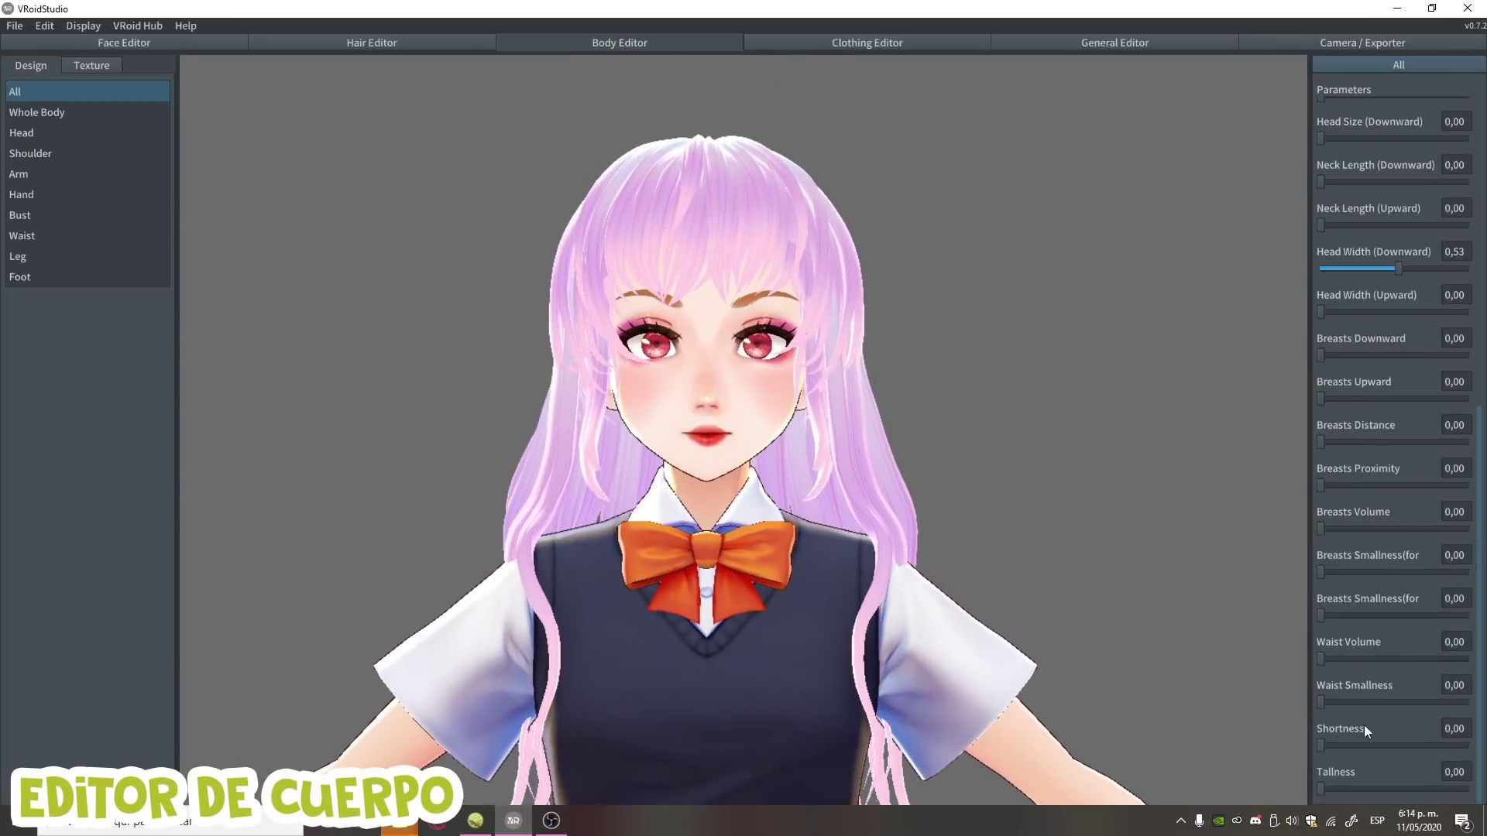
pyautogui.scroll(-5, 881, 495)
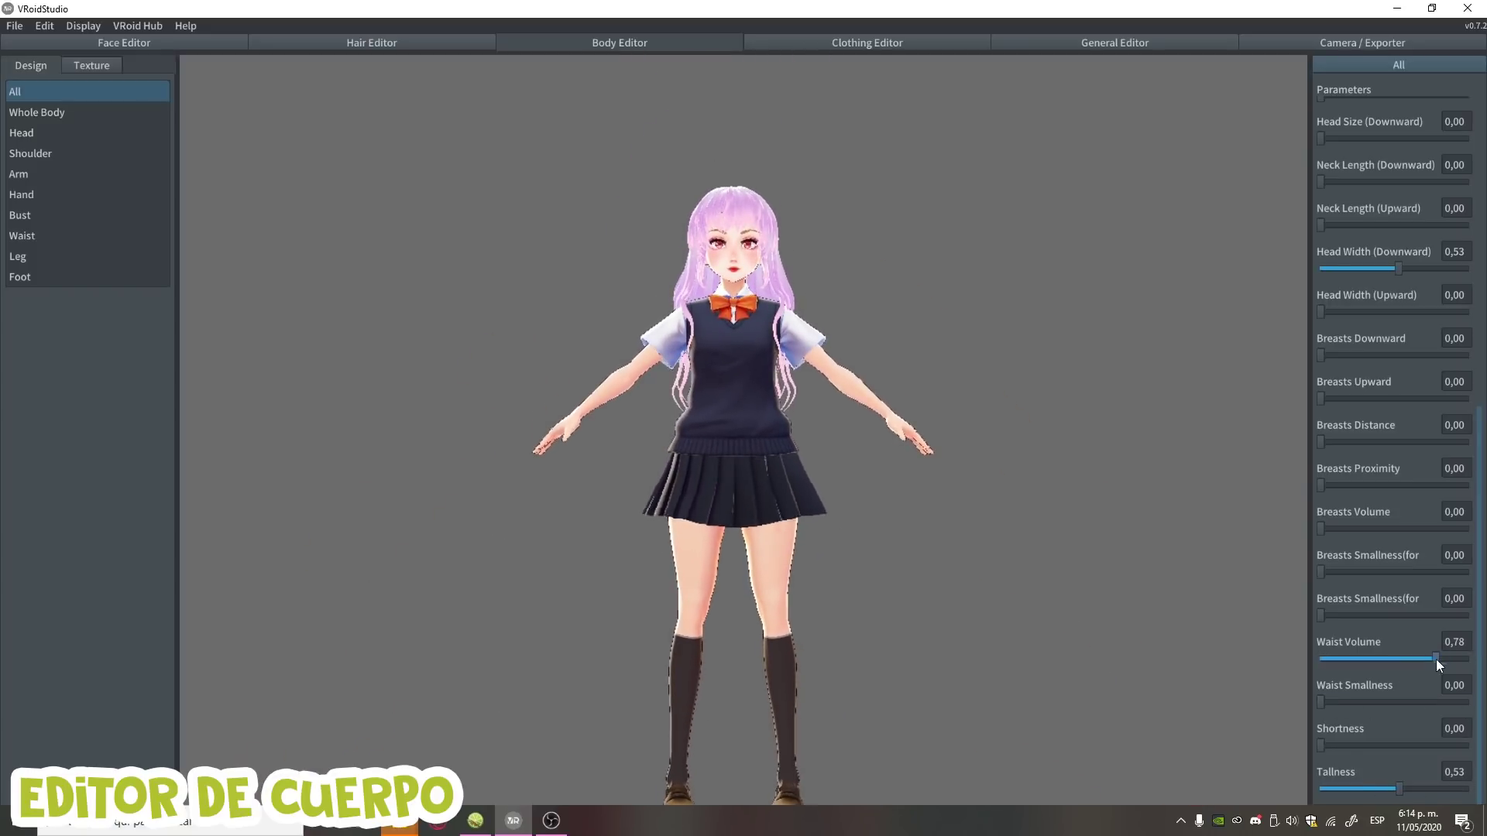
pyautogui.scroll(5, 719, 387)
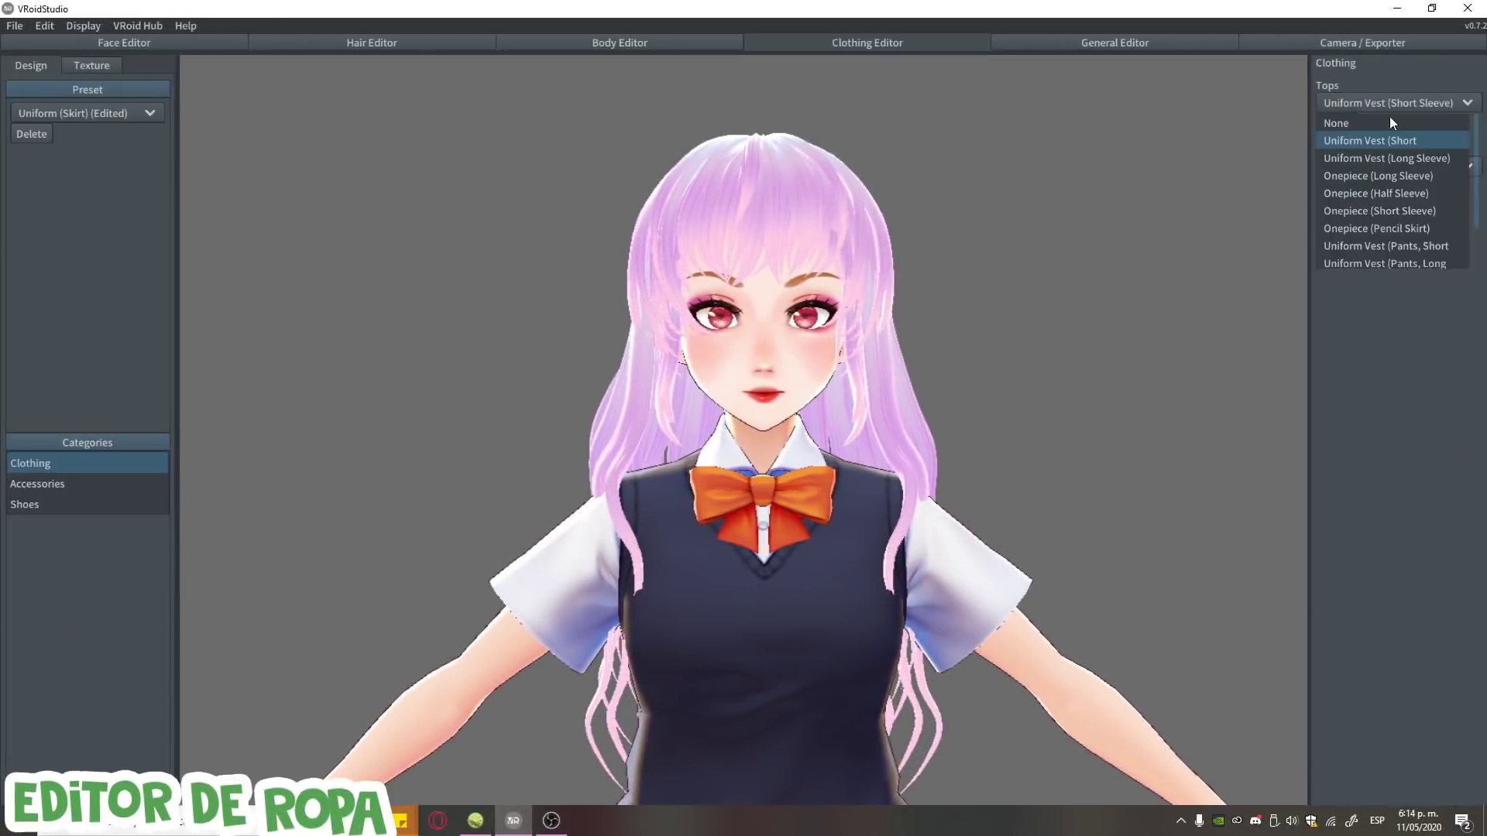
# Step: Replace the uniform vest with the Onepiece (Half Sleeve) top and remove the uniform ribbon from the neck
pyautogui.click(1389, 118)
pyautogui.click(1389, 104)
pyautogui.click(1364, 195)
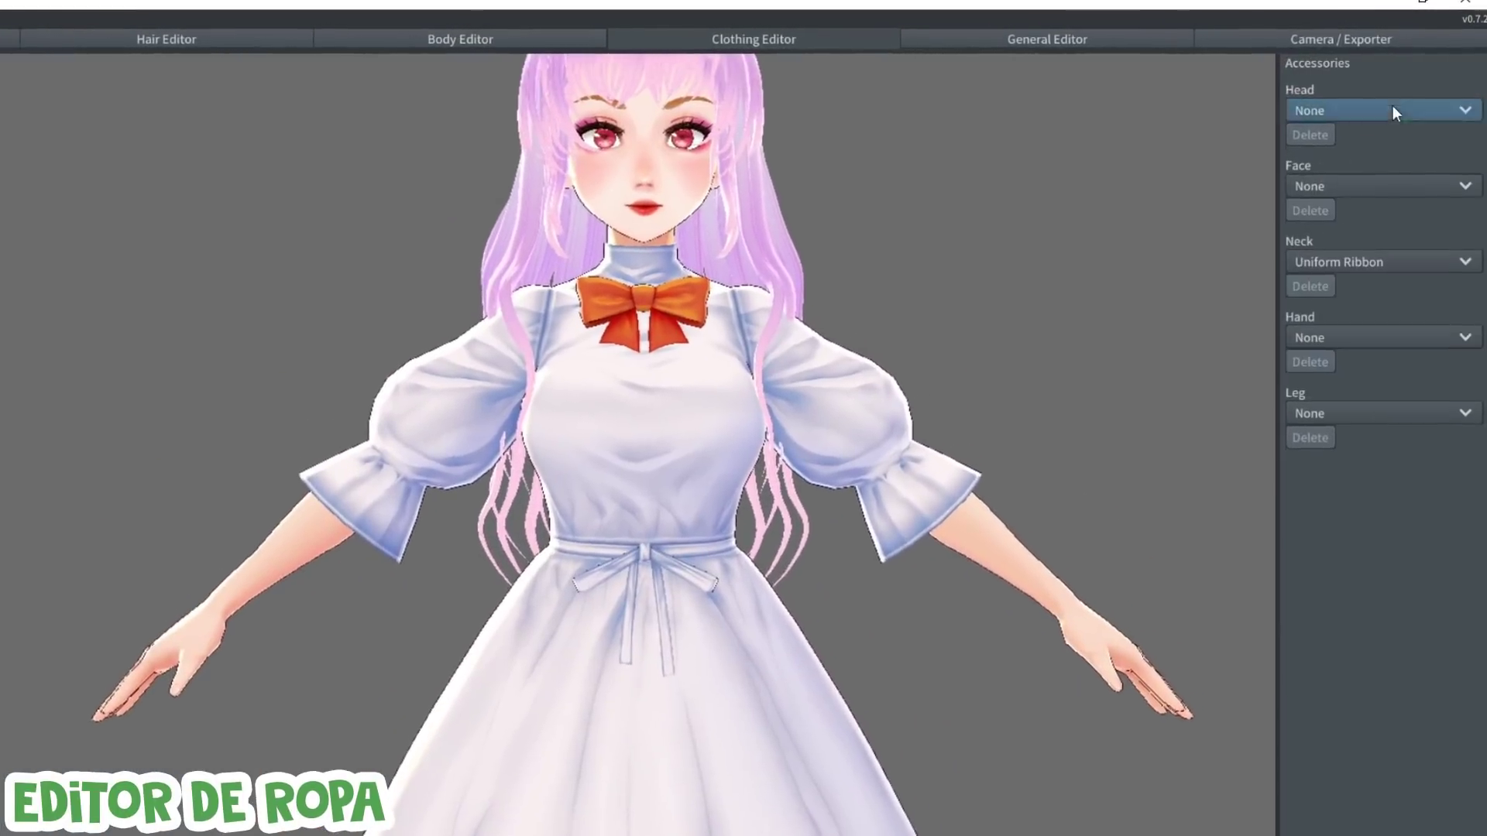
pyautogui.click(1351, 270)
pyautogui.click(1344, 297)
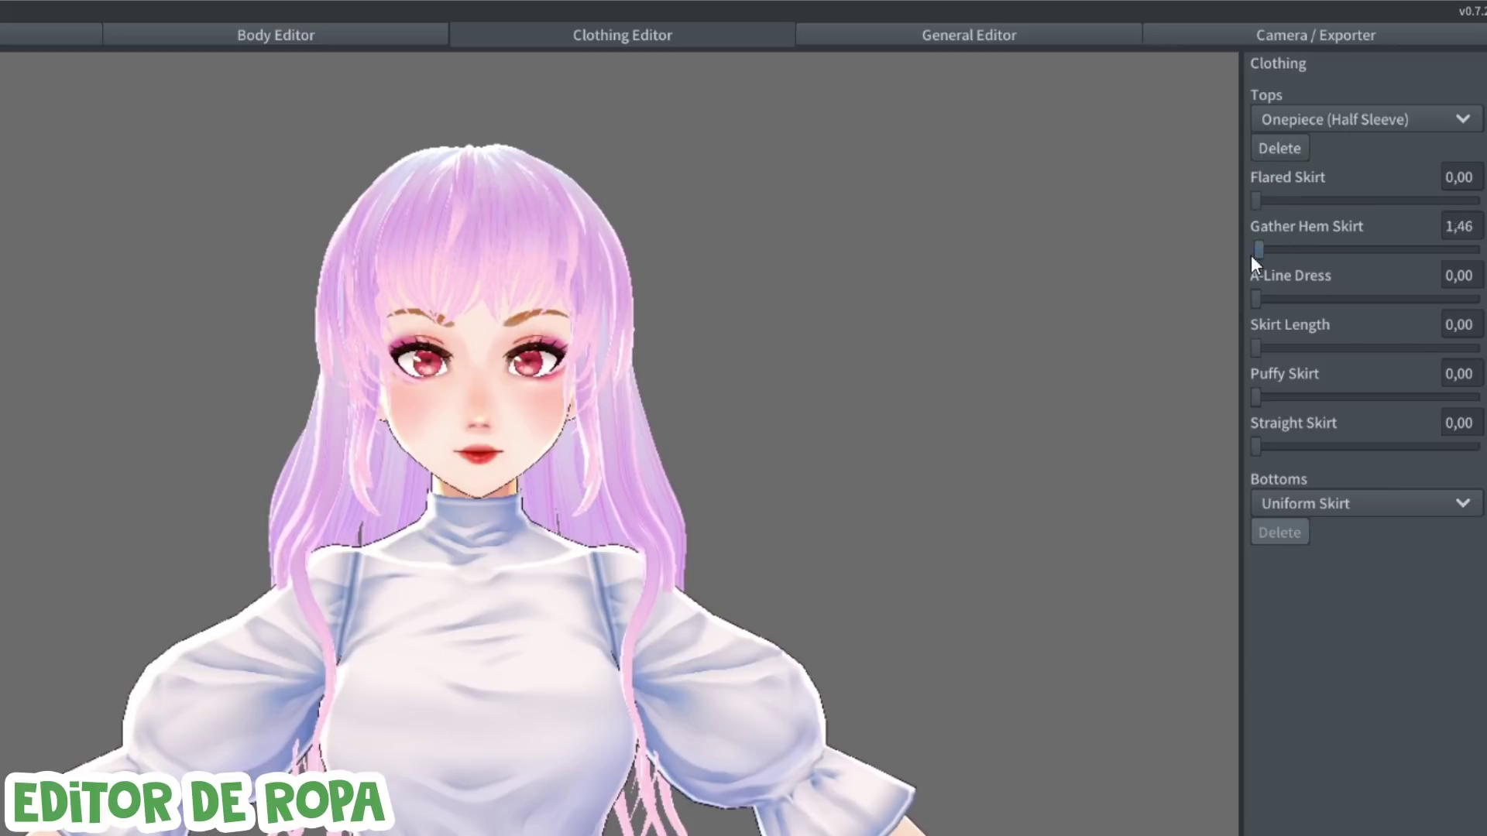
# Step: Change the top to the Hooded Sweatsuit
pyautogui.scroll(-3, 1310, 275)
pyautogui.click(1345, 319)
pyautogui.scroll(3, 723, 401)
pyautogui.moveTo(773, 455); pyautogui.dragTo(569, 507)
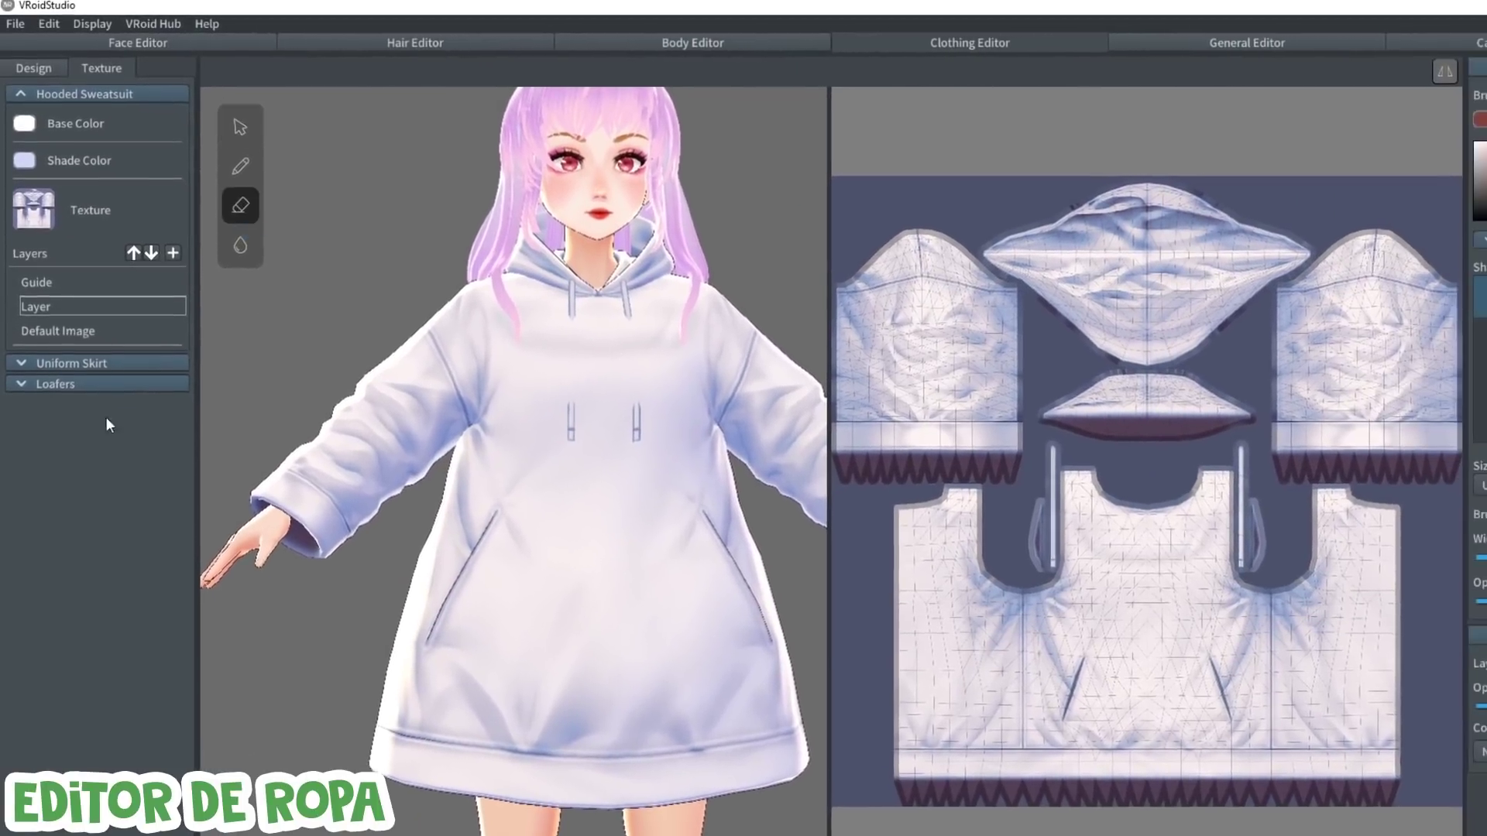
# Step: Erase the centre front of the Hooded Sweatsuit's Default Image layer with an eraser width of 72 to make an open jacket
pyautogui.click(58, 330)
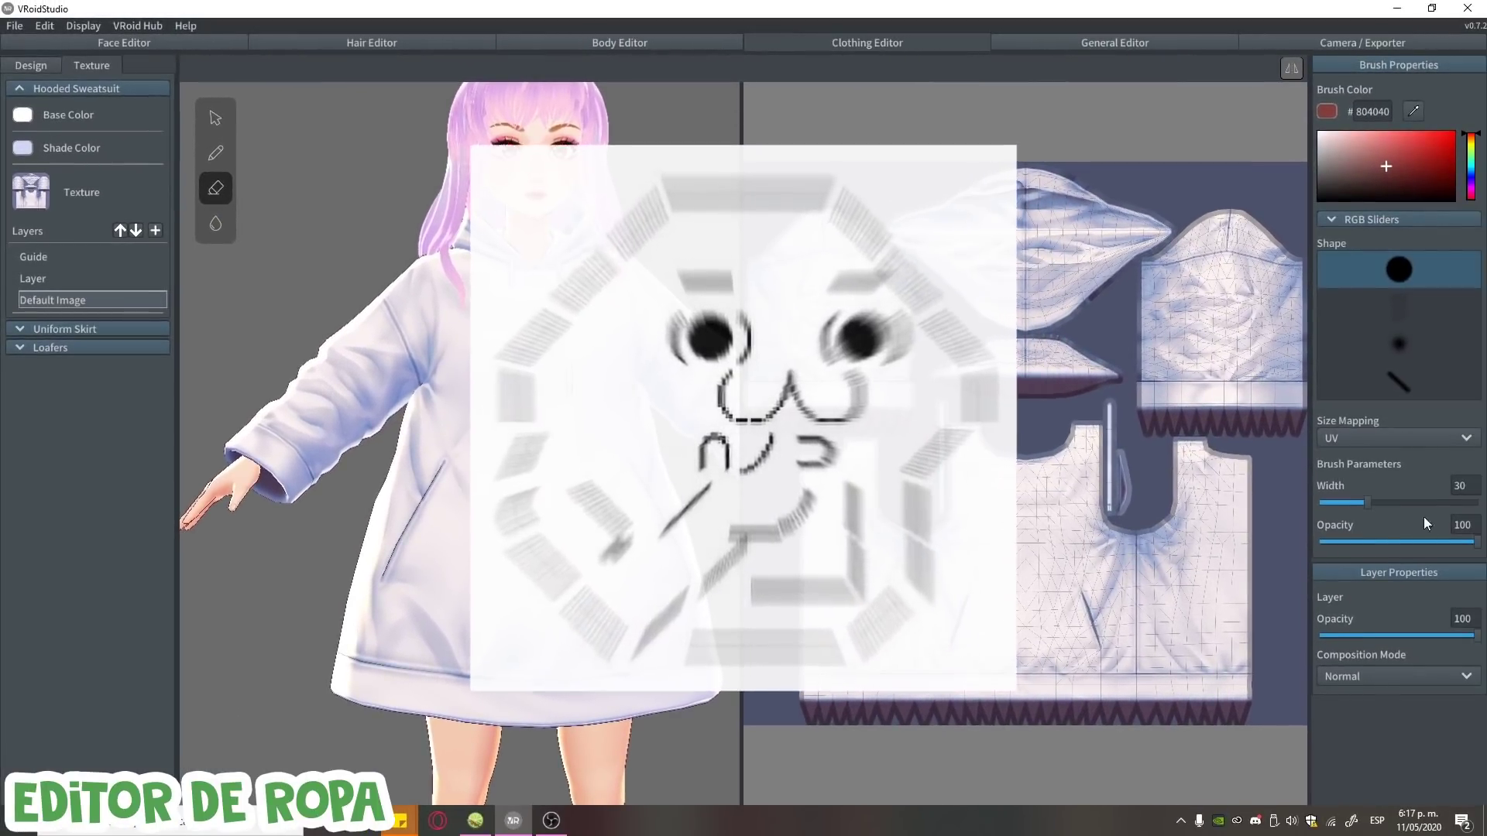
pyautogui.click(1434, 502)
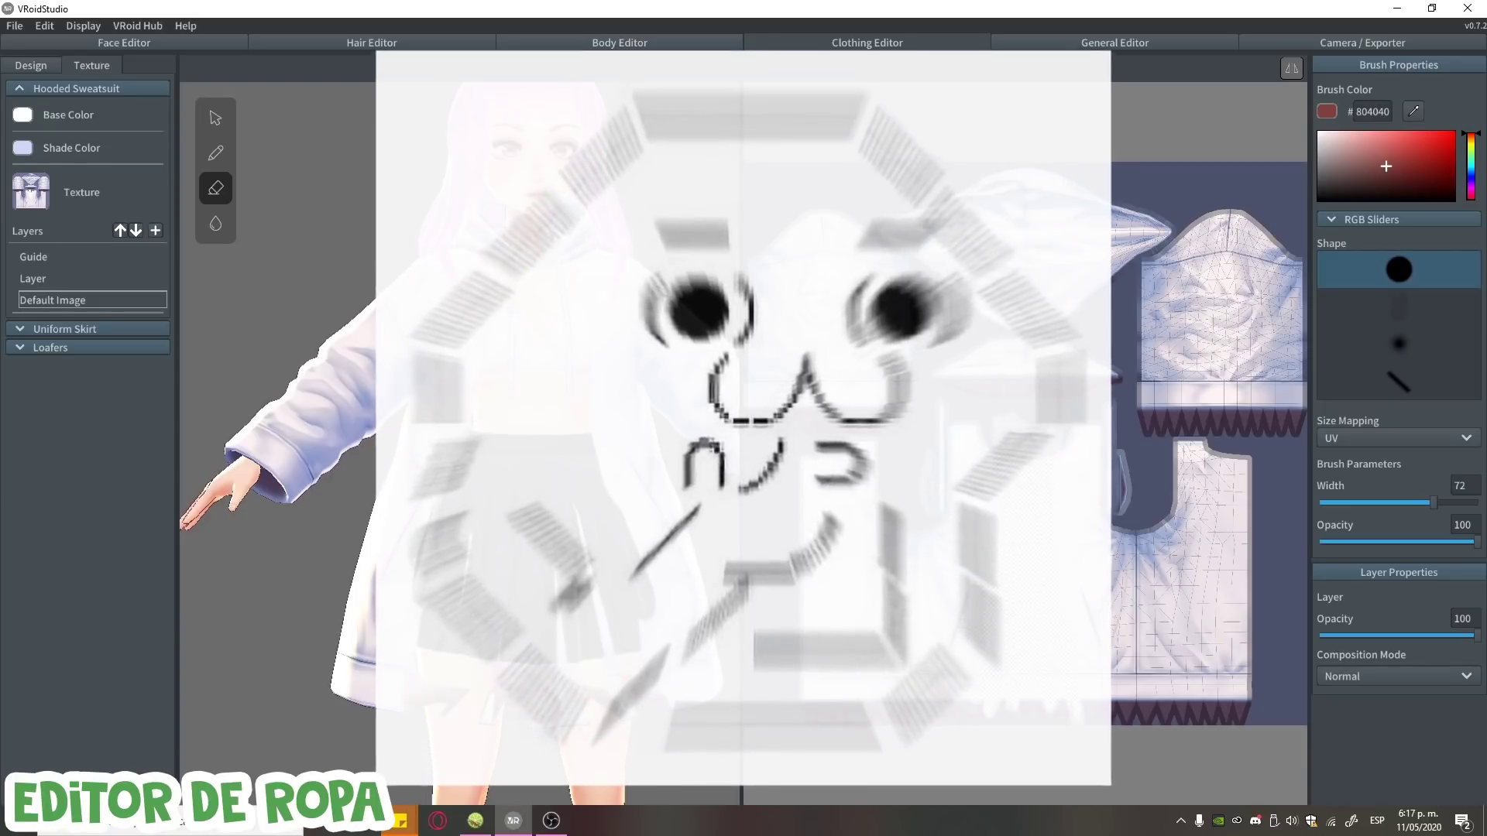
pyautogui.scroll(-3, 703, 620)
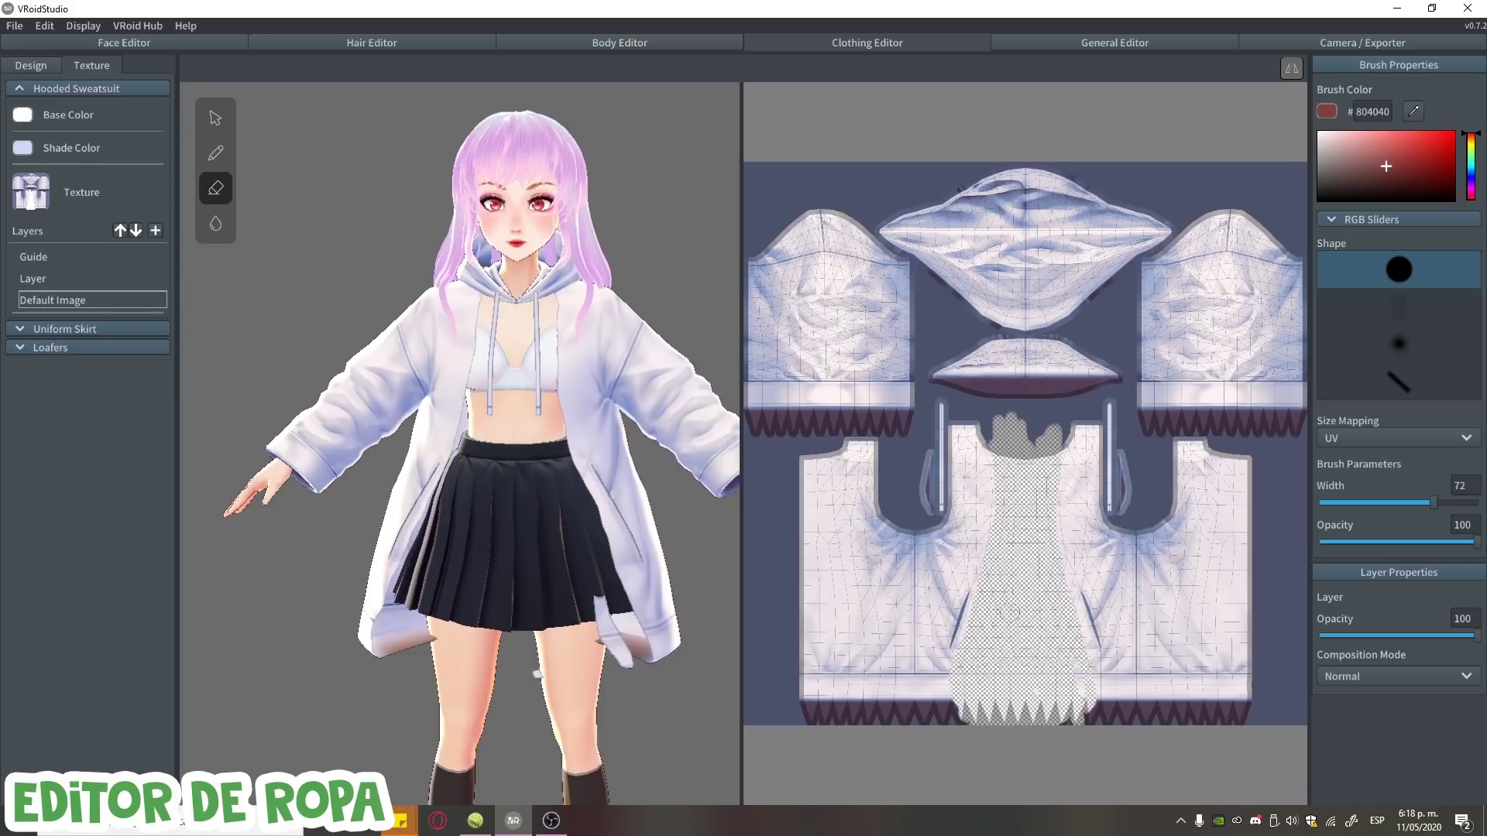
pyautogui.scroll(3, 534, 675)
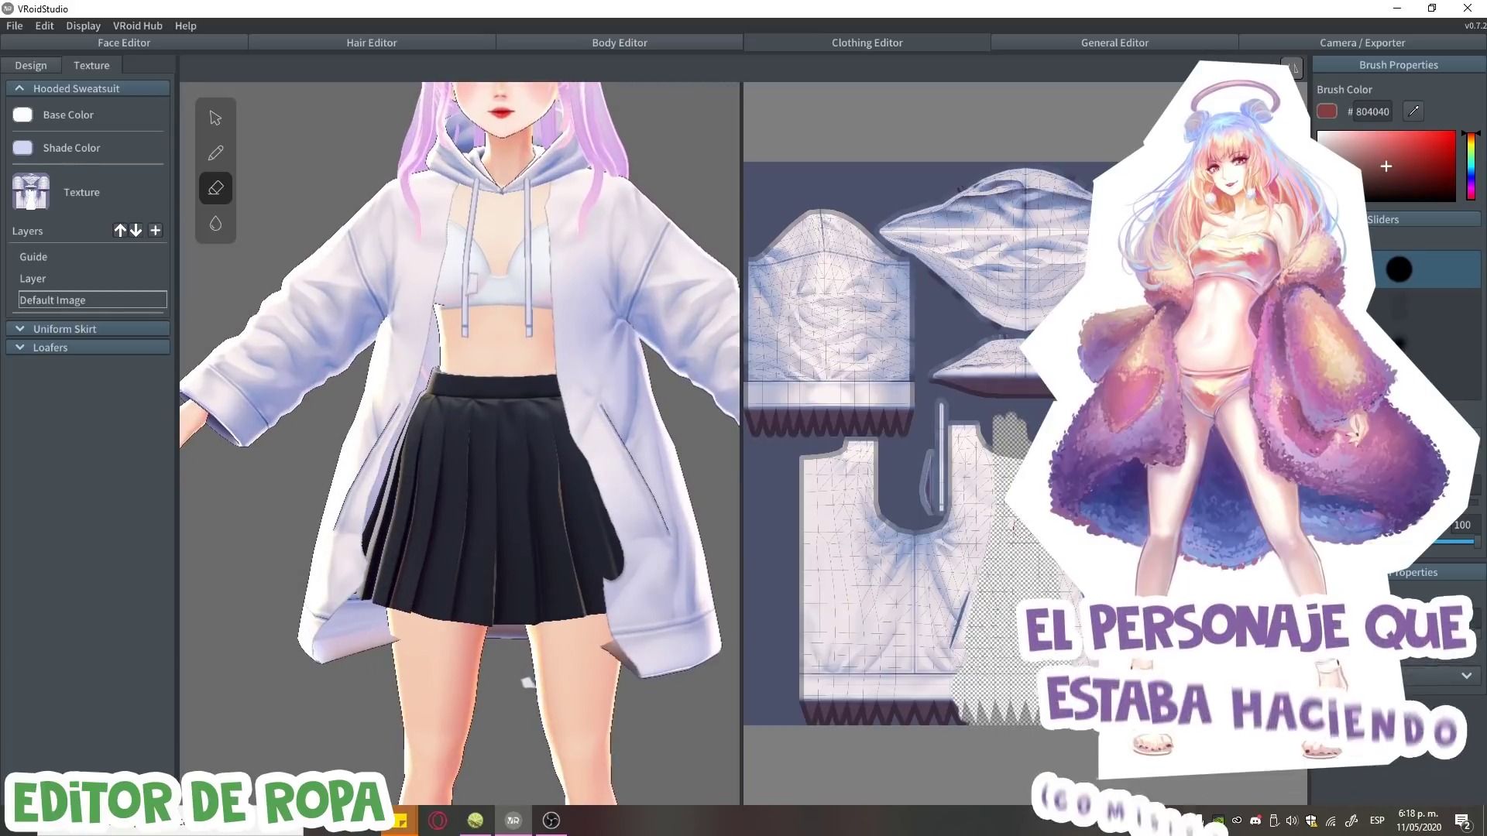
# Step: Undo the last erasing on the hoodie's front and restore it to compare the two openings
pyautogui.hotkey('ctrl', 'z')
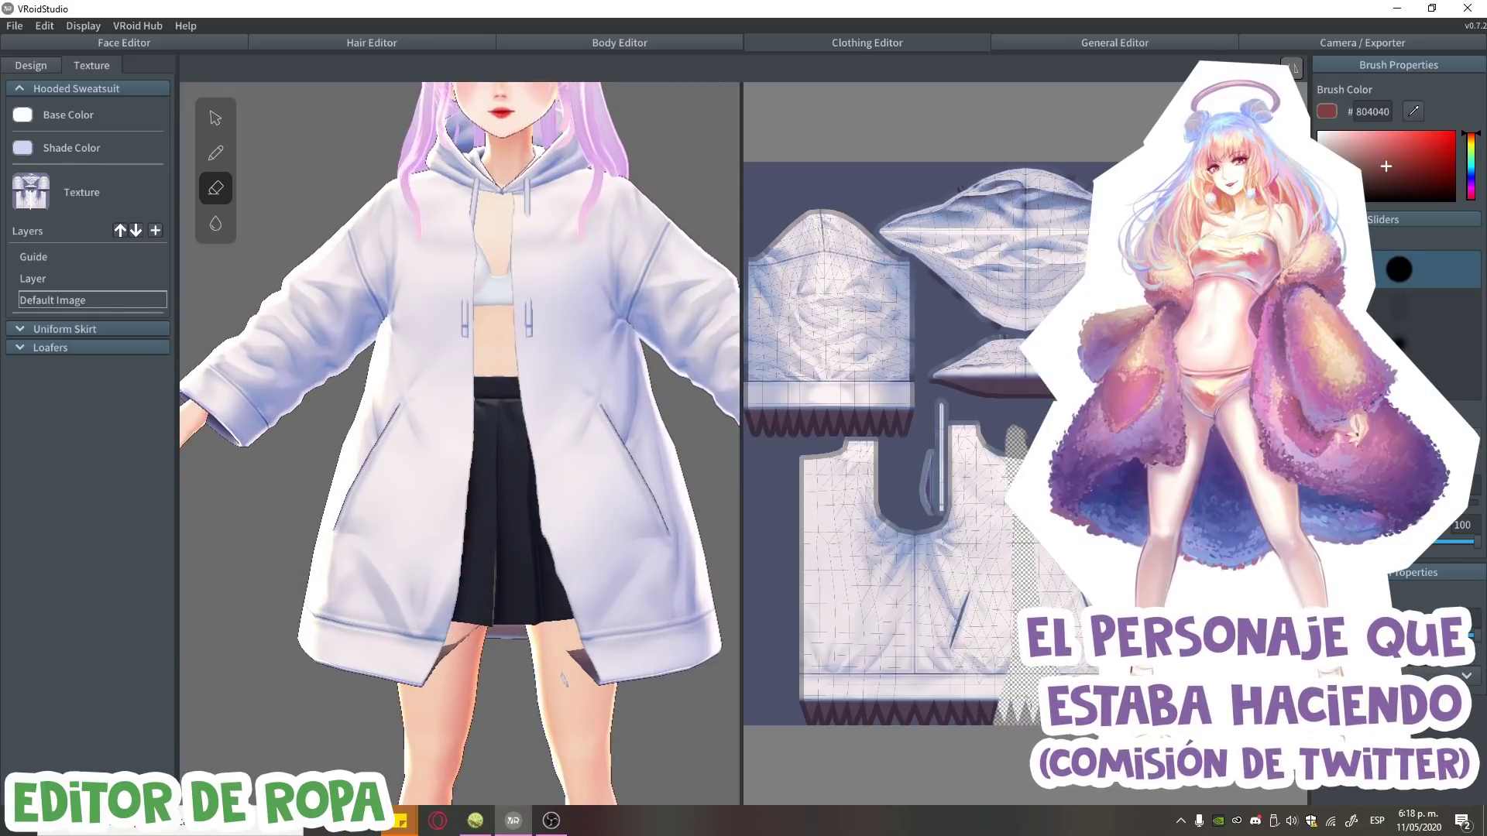
pyautogui.hotkey('ctrl', 'y')
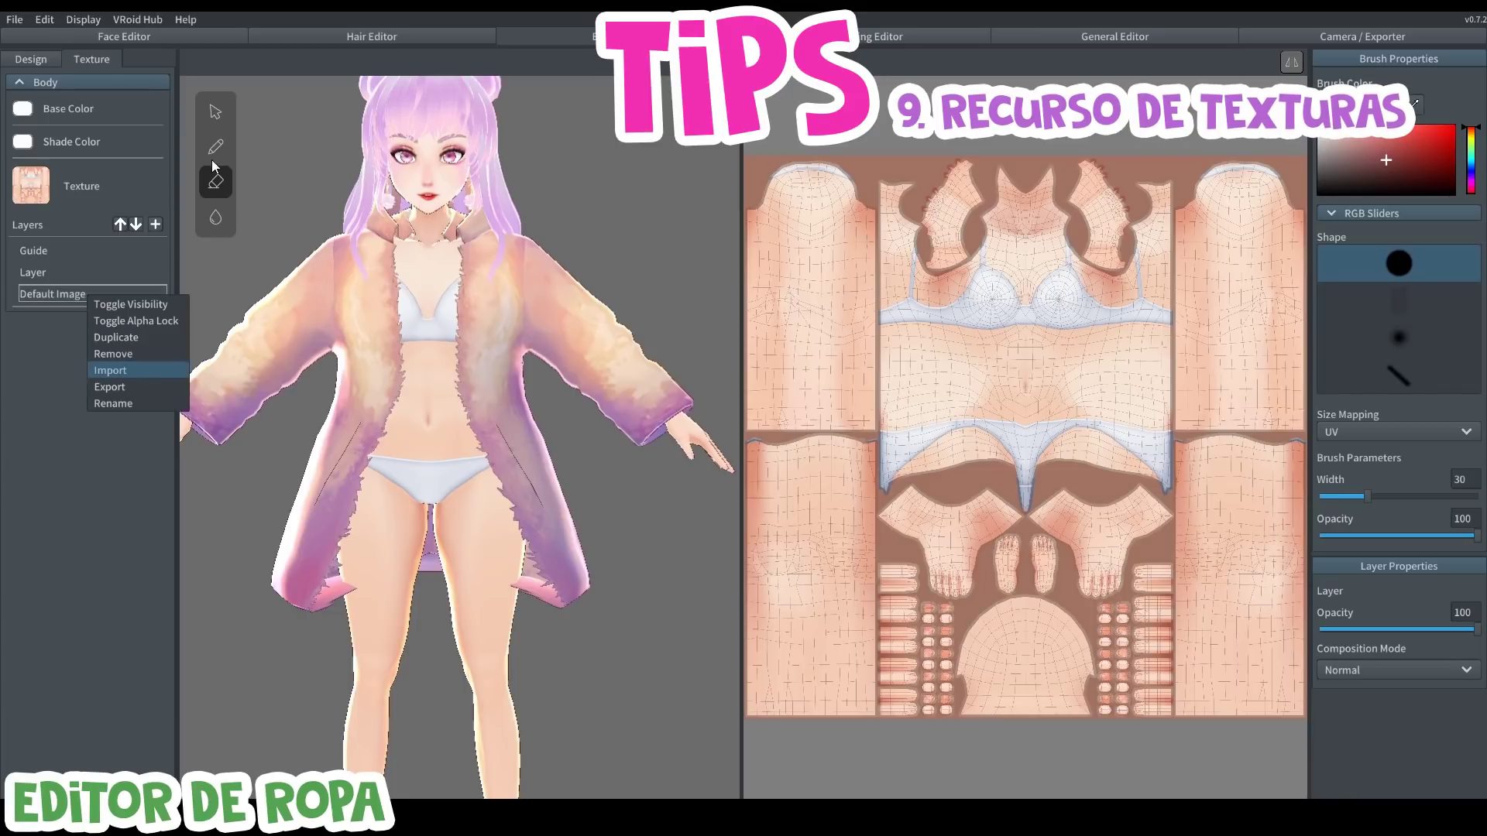
# Step: Examine the imported body texture and the fur coat on the avatar from several angles and distances
pyautogui.moveTo(650, 626); pyautogui.dragTo(576, 518, button='right')
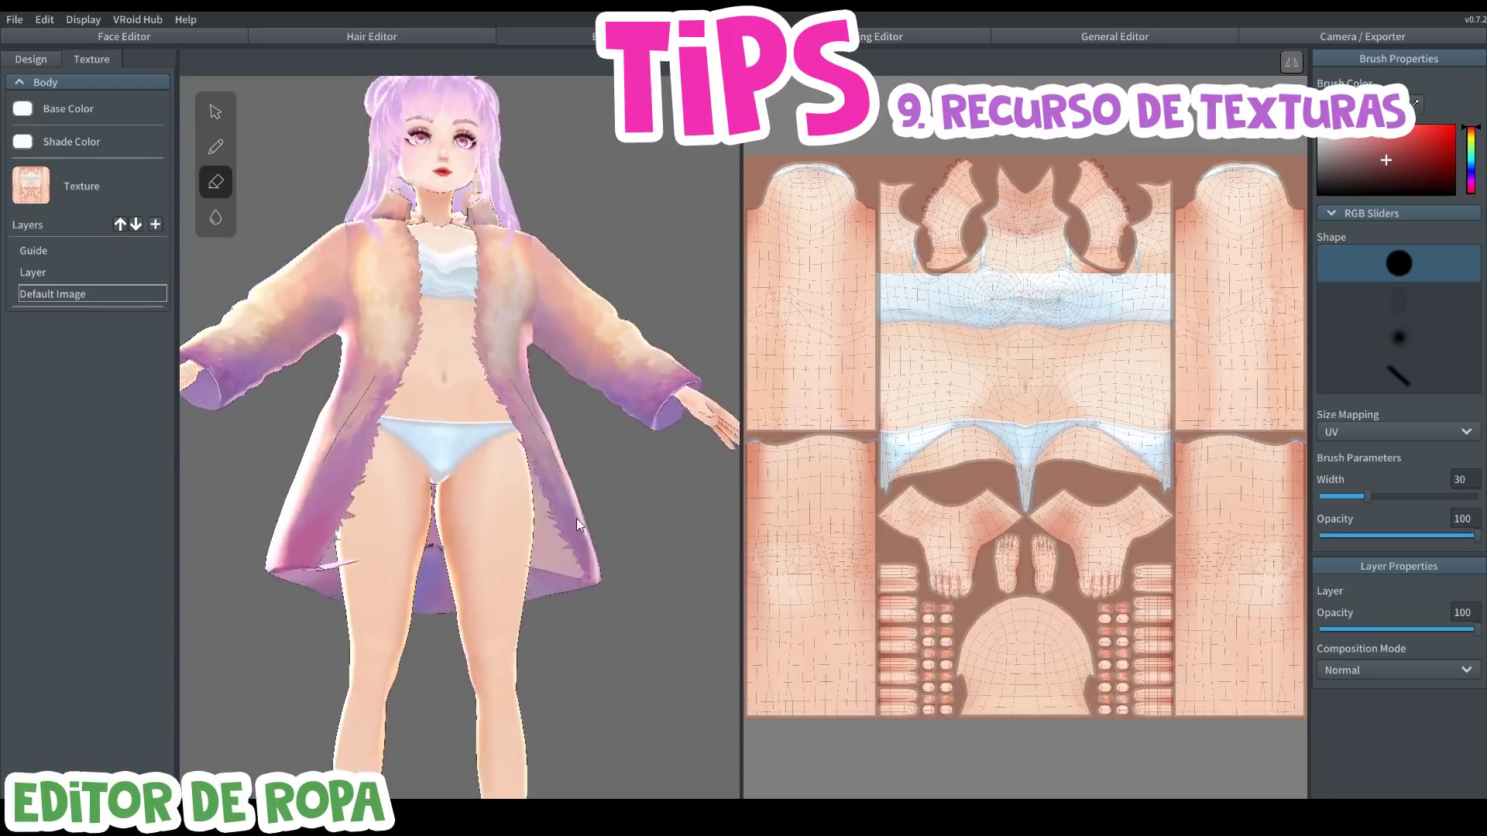
pyautogui.scroll(2, 575, 527)
pyautogui.scroll(-3, 575, 565)
pyautogui.moveTo(581, 566); pyautogui.dragTo(589, 439, button='middle')
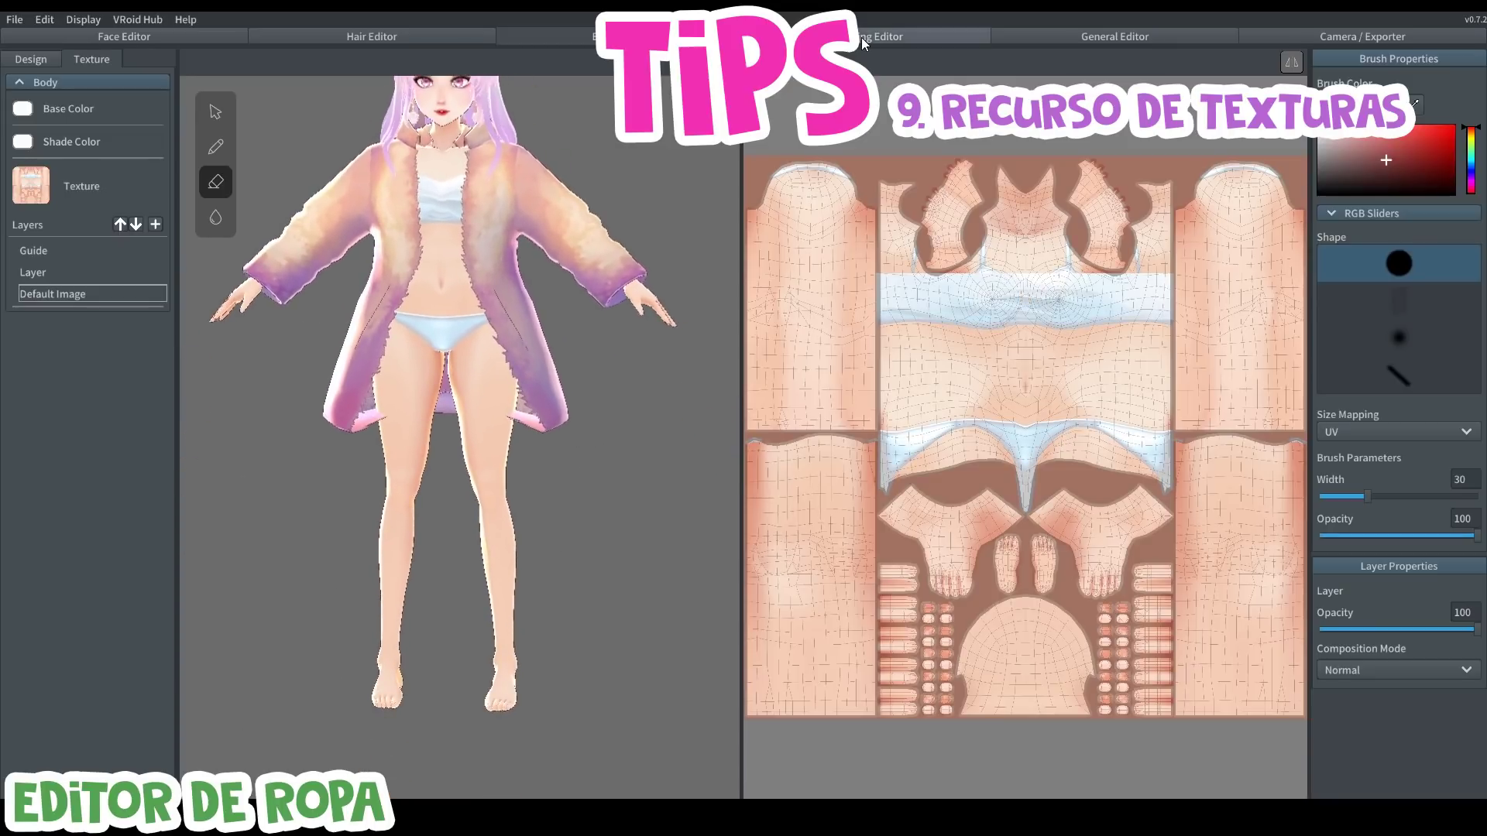
pyautogui.moveTo(620, 310); pyautogui.dragTo(622, 440, button='middle')
pyautogui.scroll(3, 672, 330)
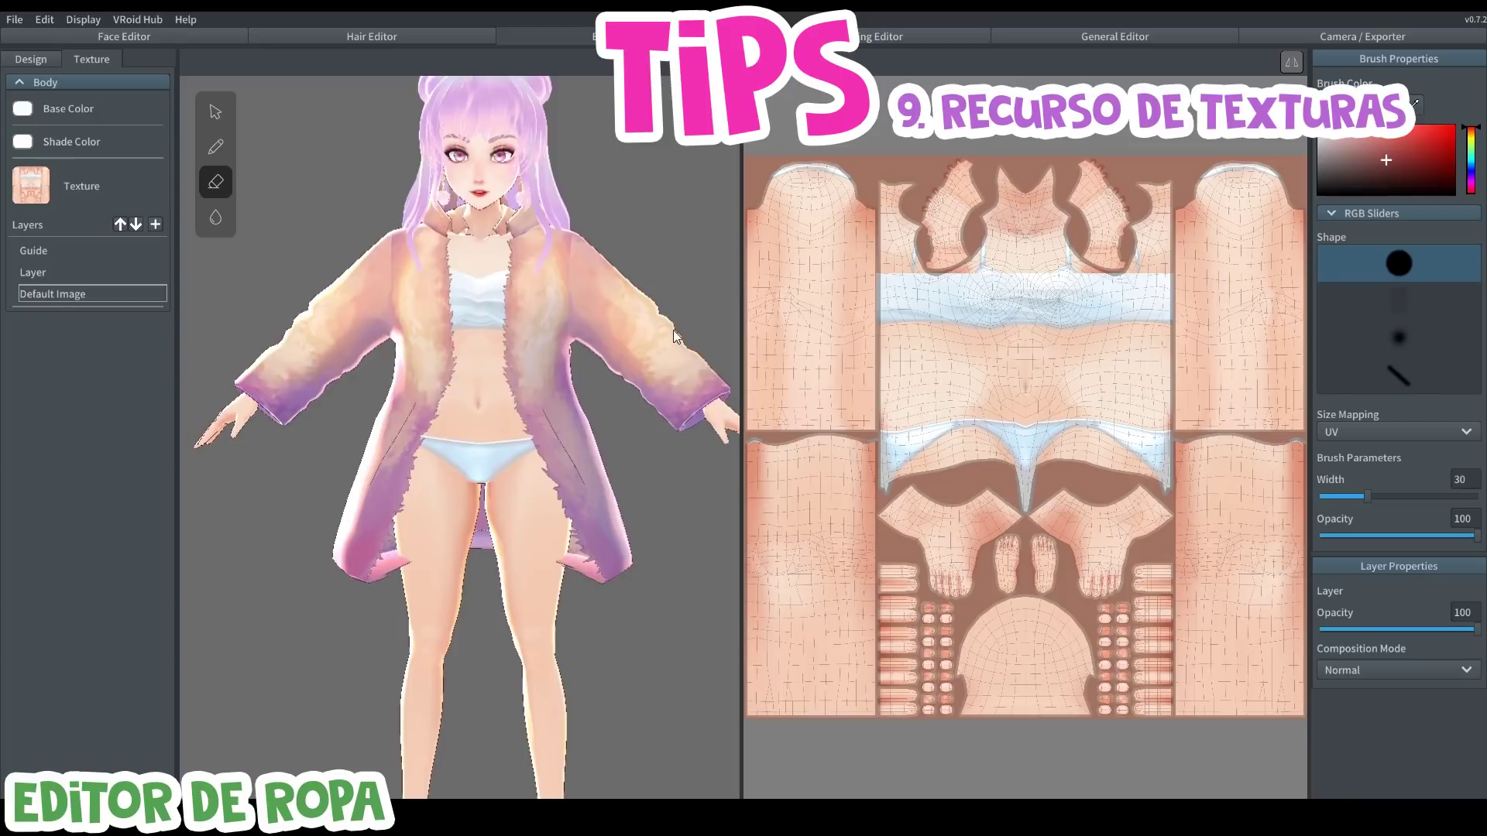
pyautogui.moveTo(672, 330); pyautogui.dragTo(683, 423, button='right')
pyautogui.scroll(3, 681, 537)
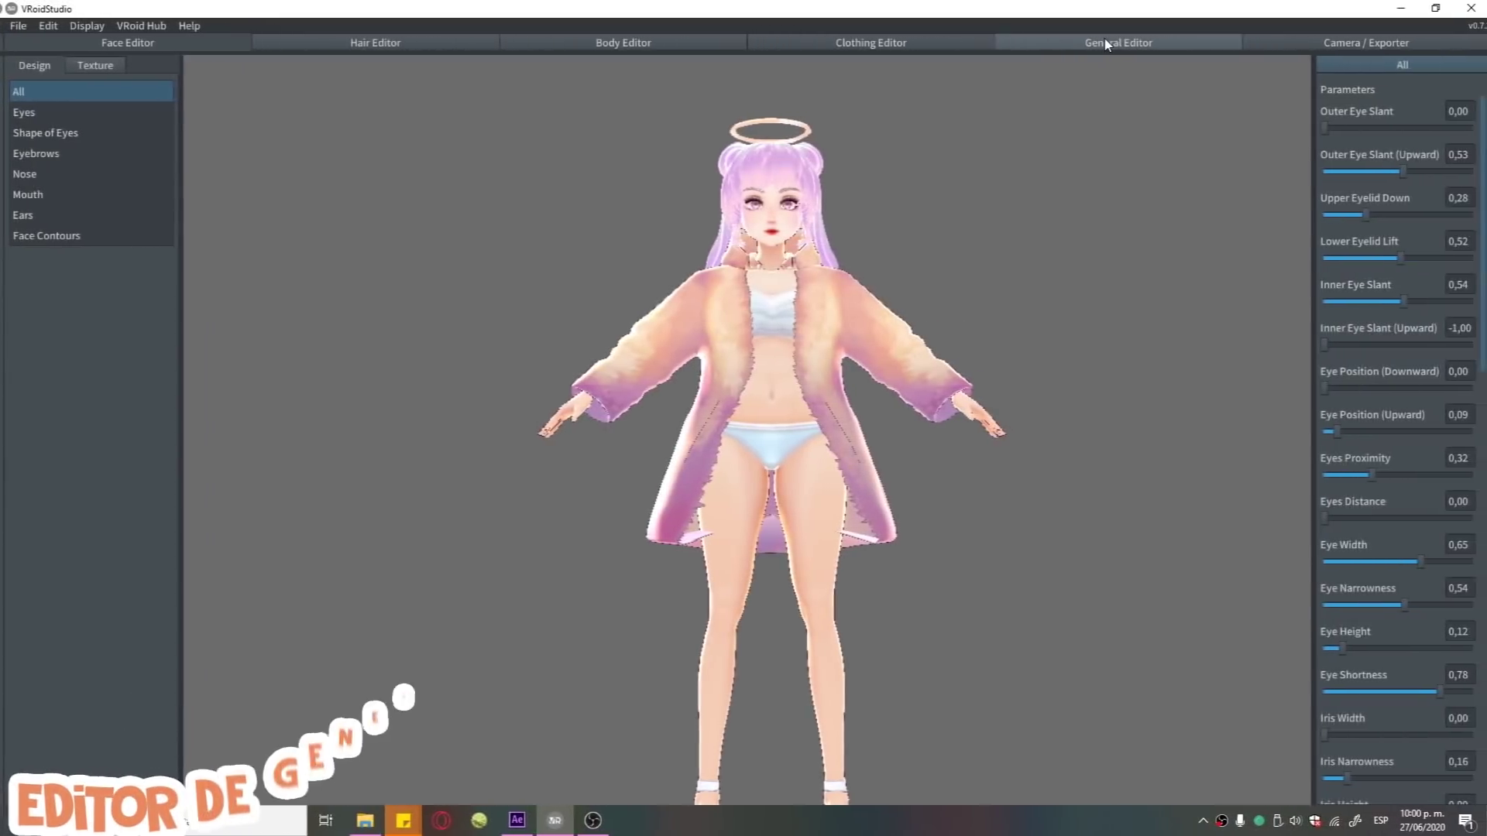
# Step: Open the General Editor and look over the complete avatar
pyautogui.click(1107, 42)
pyautogui.moveTo(1012, 221); pyautogui.dragTo(971, 208, button='right')
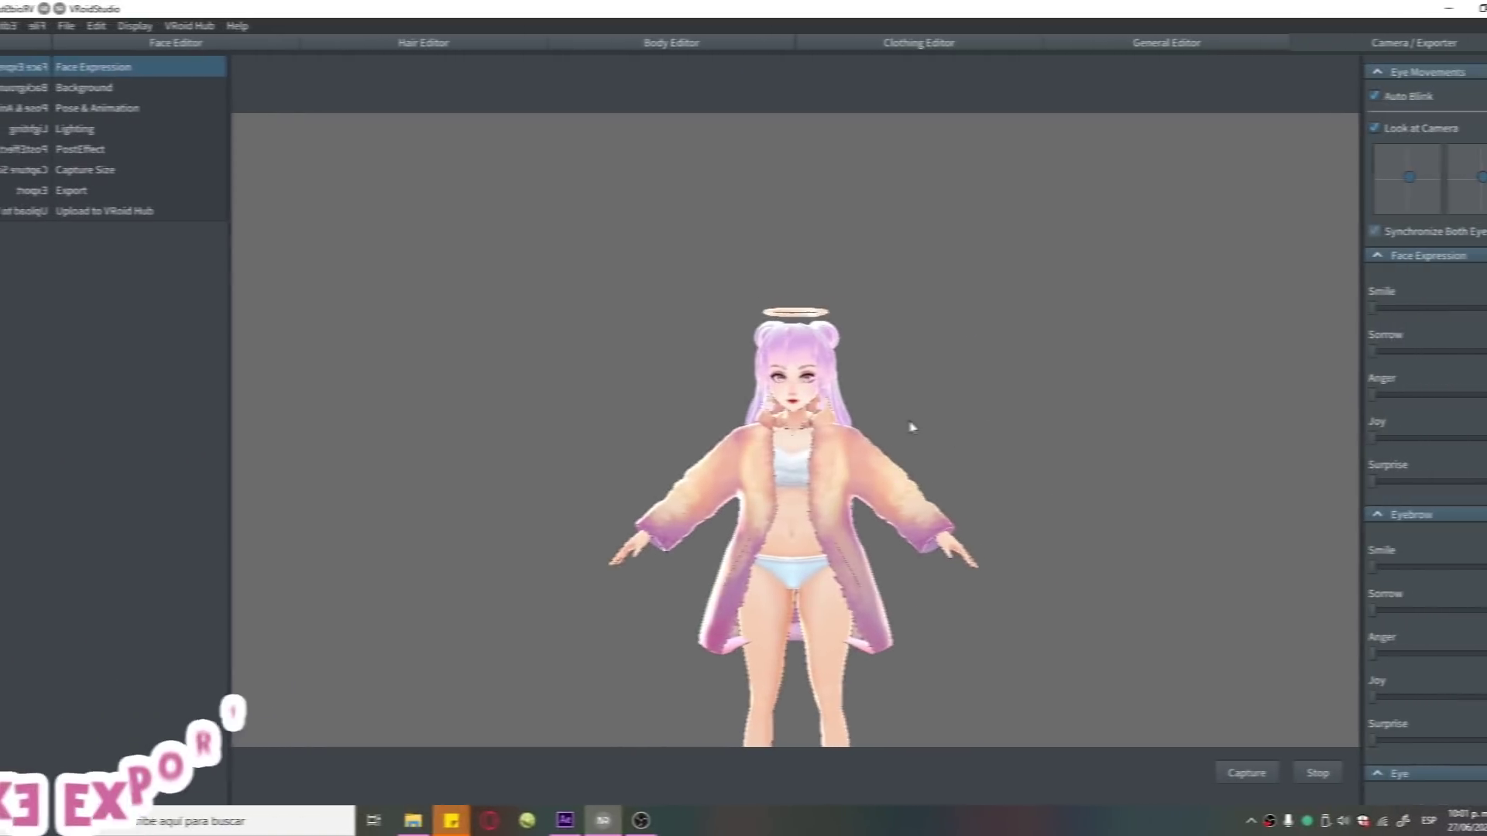
# Step: Try a Smile expression on the avatar's face and bring up the background settings
pyautogui.moveTo(792, 370); pyautogui.dragTo(901, 387, button='right')
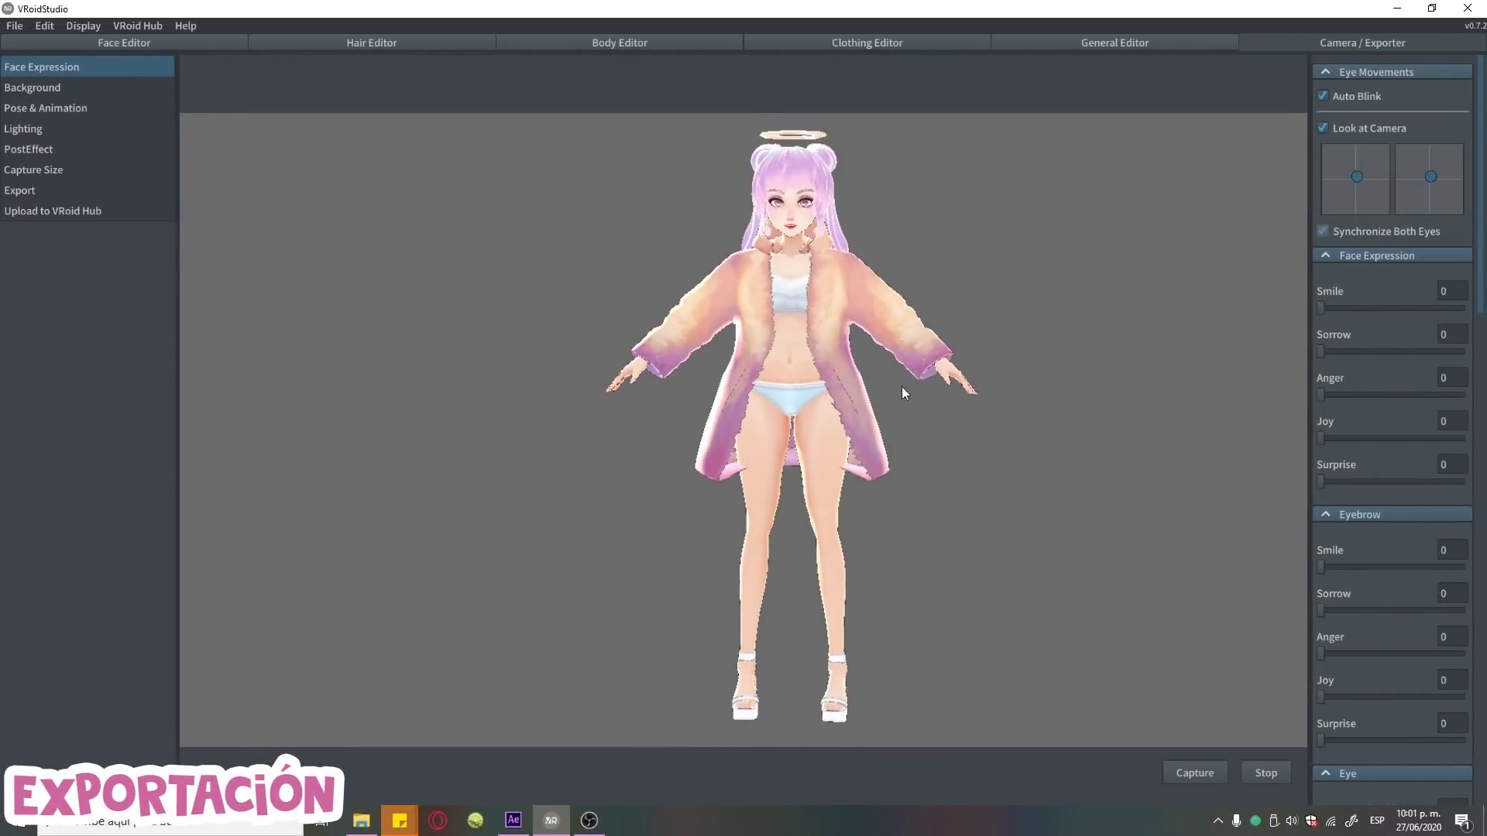
pyautogui.scroll(5, 1051, 288)
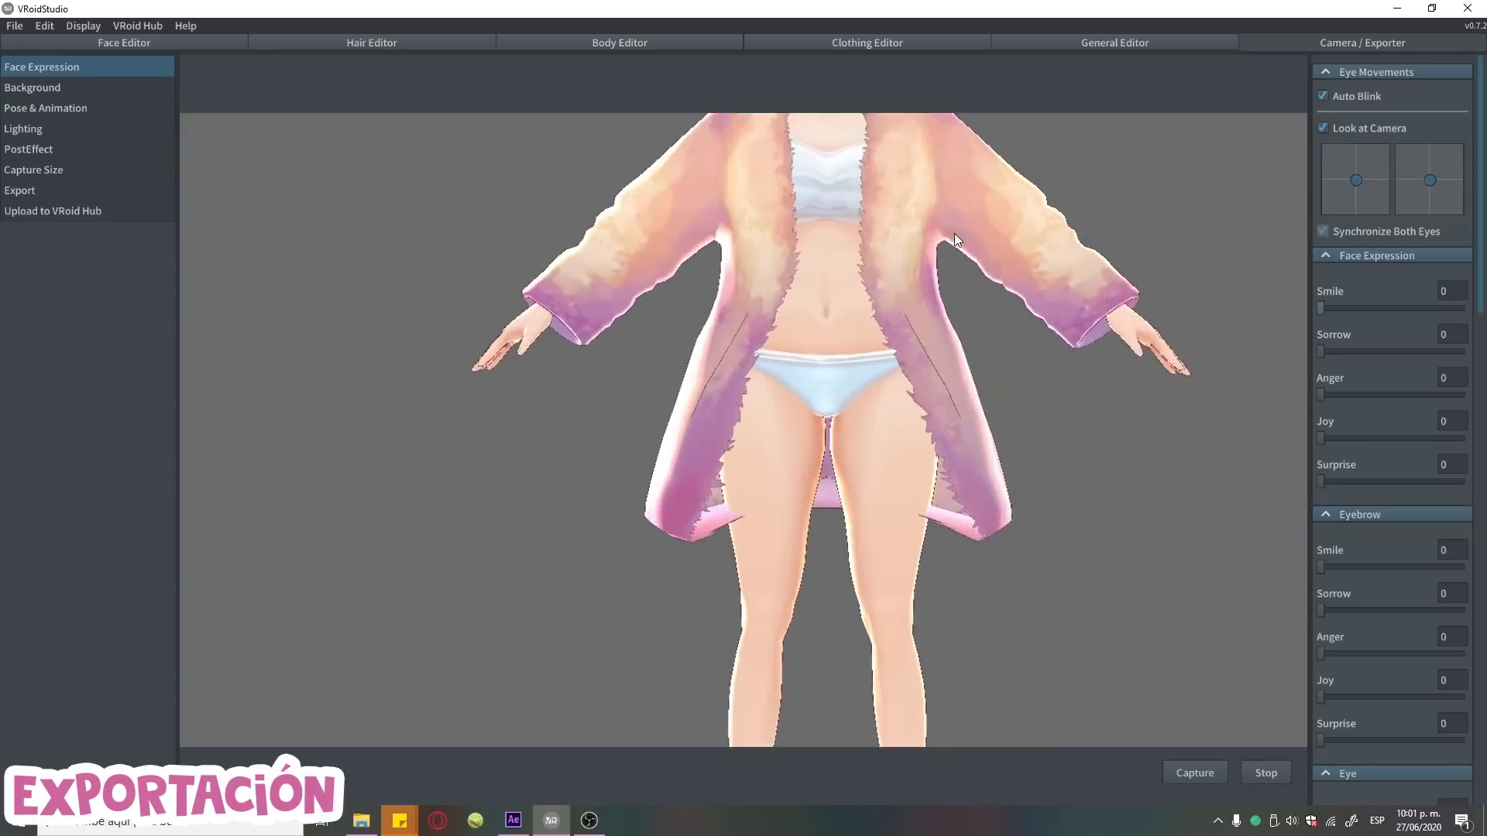
pyautogui.moveTo(954, 234); pyautogui.dragTo(796, 372, button='middle')
pyautogui.click(1425, 308)
pyautogui.click(73, 88)
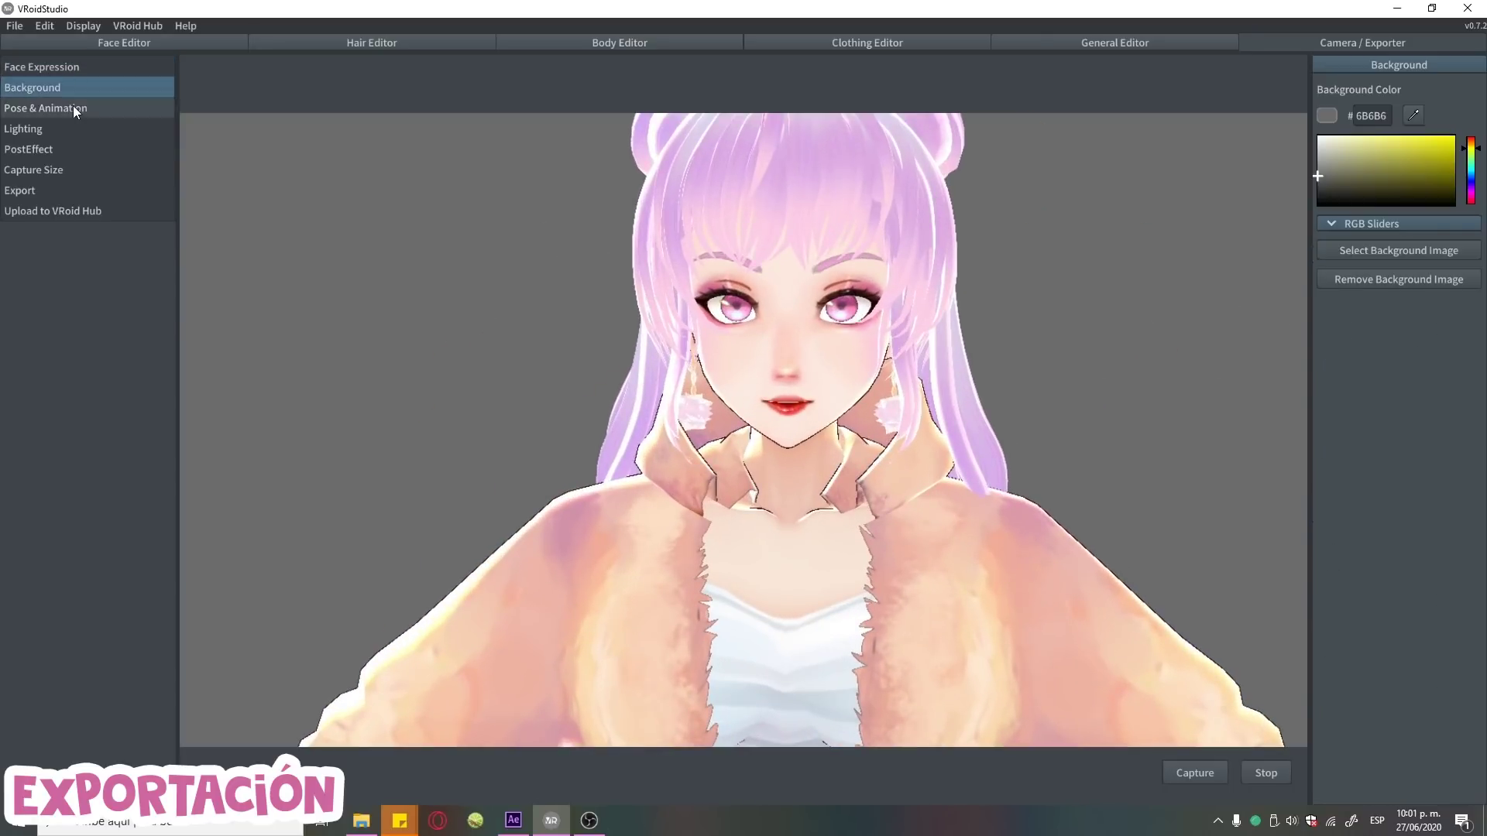
# Step: Preview the female animations Standby 5, Jumping 2, Sliding, Hey! and Tired, and return the avatar to Default
pyautogui.click(72, 108)
pyautogui.click(1343, 242)
pyautogui.click(1345, 406)
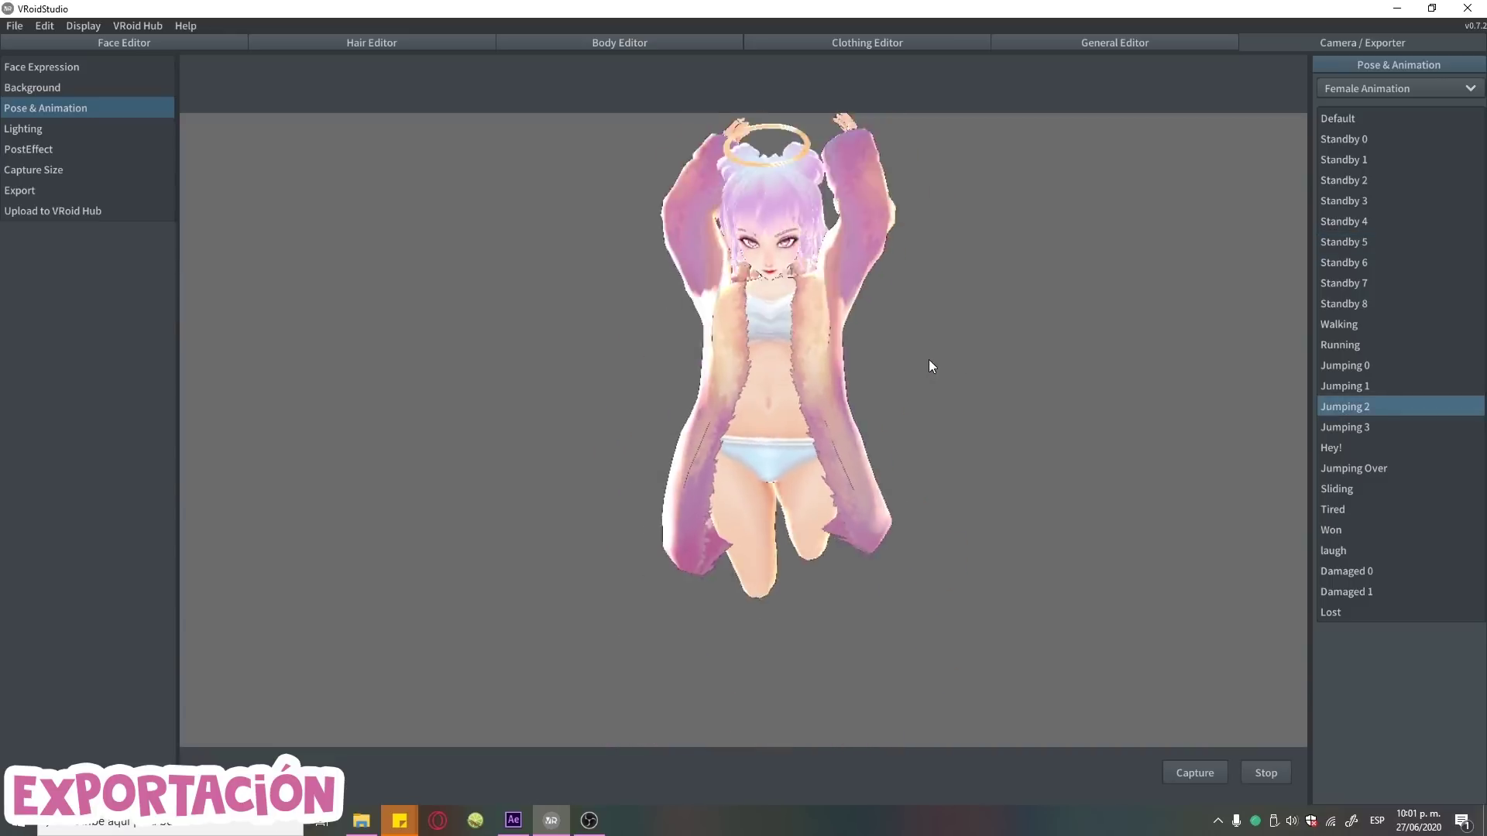
pyautogui.click(1337, 488)
pyautogui.click(1366, 449)
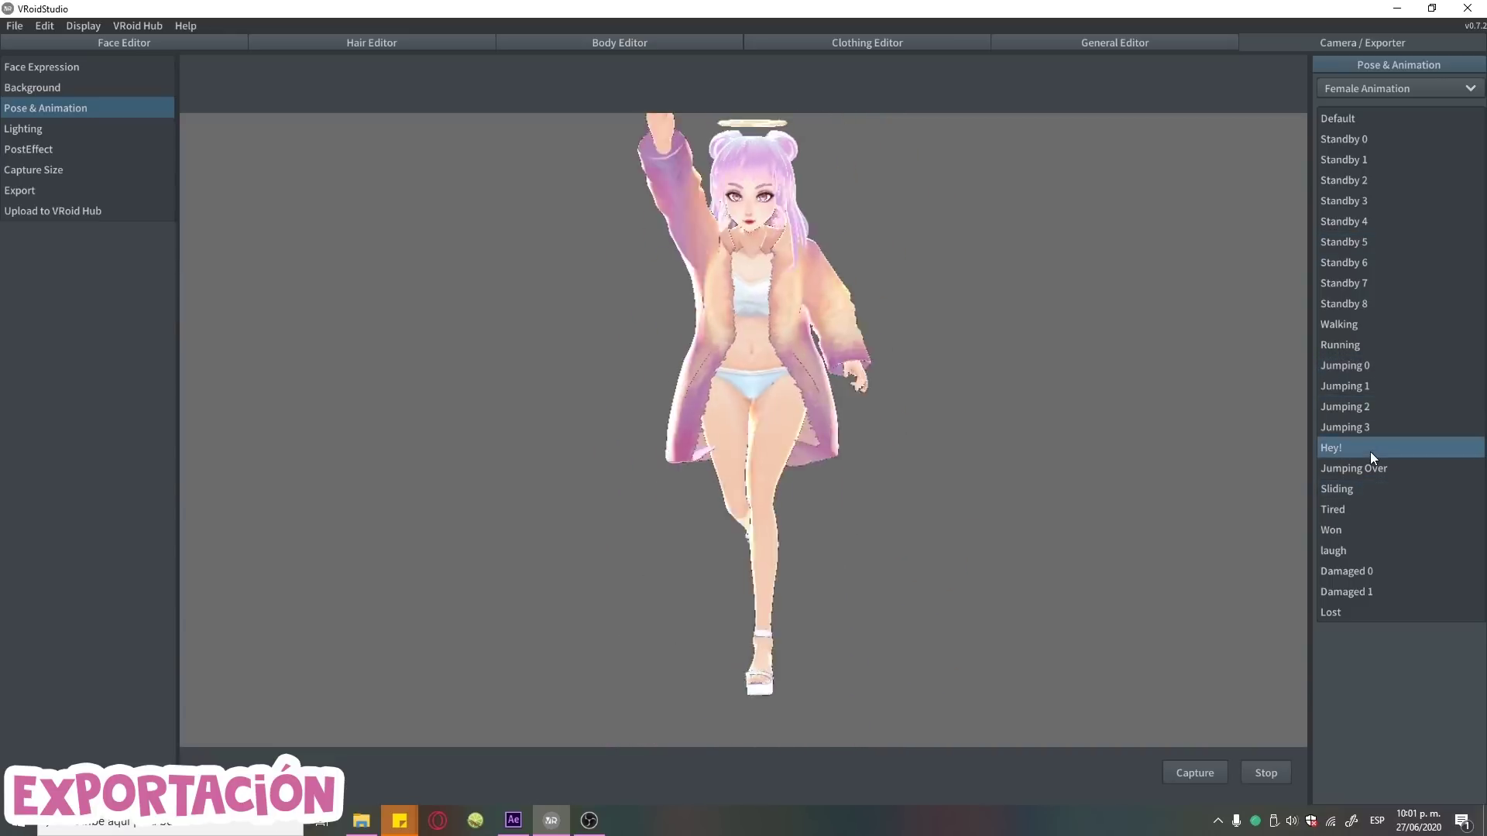
pyautogui.click(1338, 505)
pyautogui.click(1351, 116)
# Step: Open the VRM export settings, review the avatar information and permission fields, and close the dialog
pyautogui.click(62, 190)
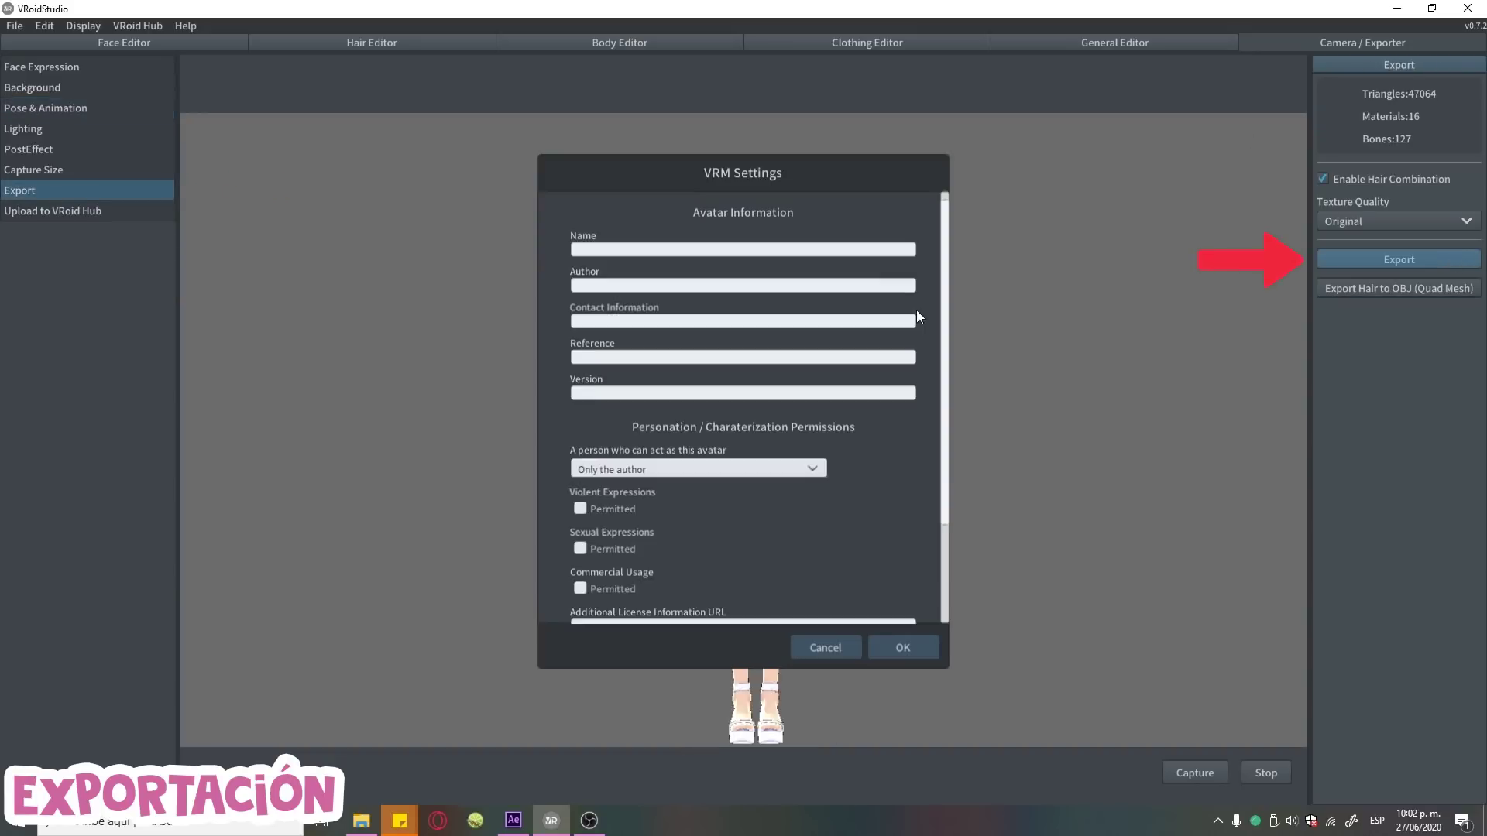
pyautogui.scroll(-1, 932, 341)
pyautogui.scroll(-3, 934, 349)
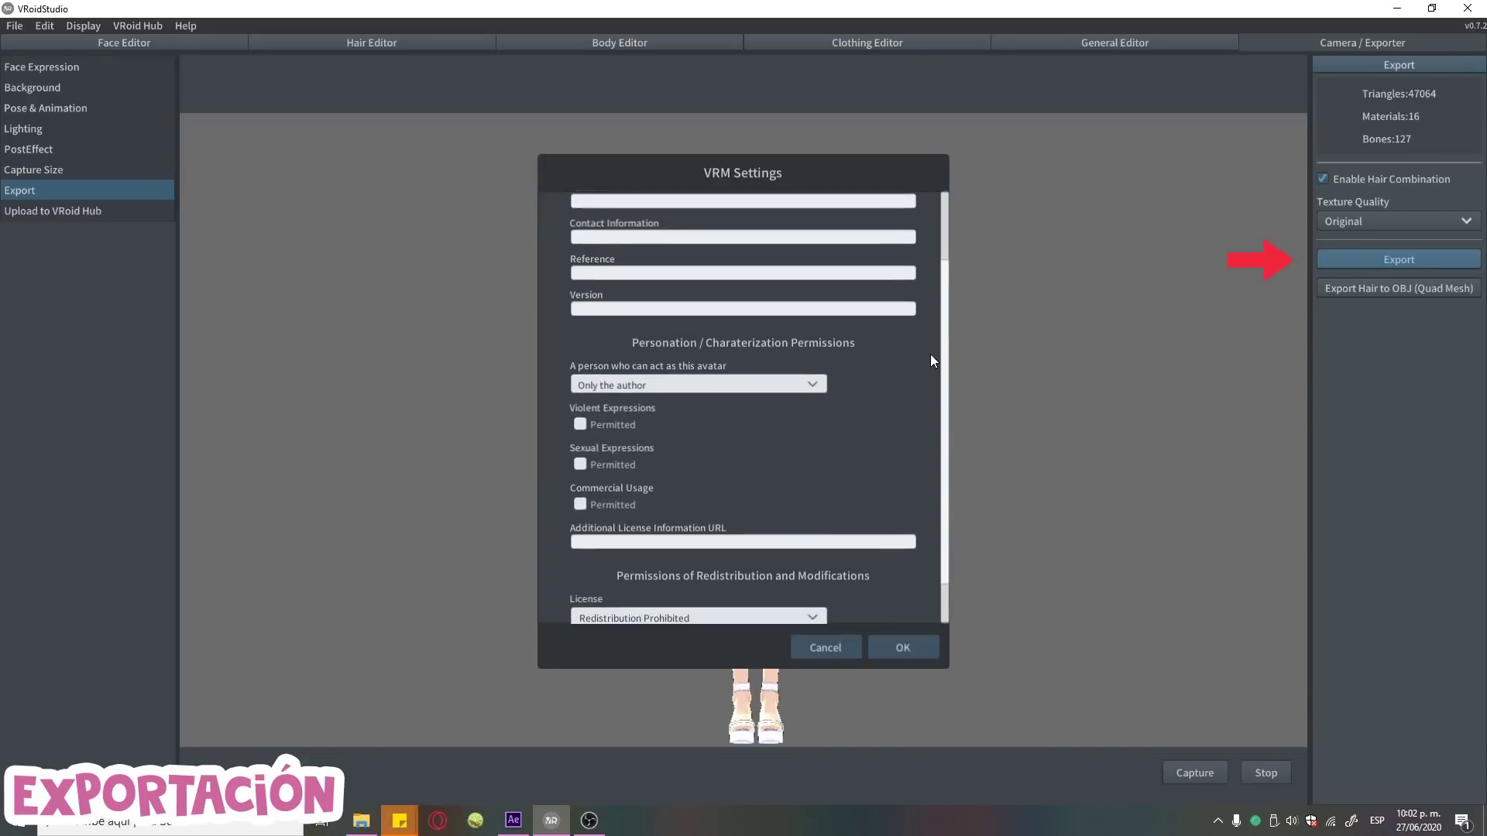
pyautogui.scroll(3, 946, 302)
pyautogui.scroll(-3, 955, 486)
pyautogui.scroll(4, 960, 233)
pyautogui.scroll(-3, 939, 398)
pyautogui.scroll(4, 957, 233)
pyautogui.scroll(-3, 958, 333)
pyautogui.scroll(4, 960, 239)
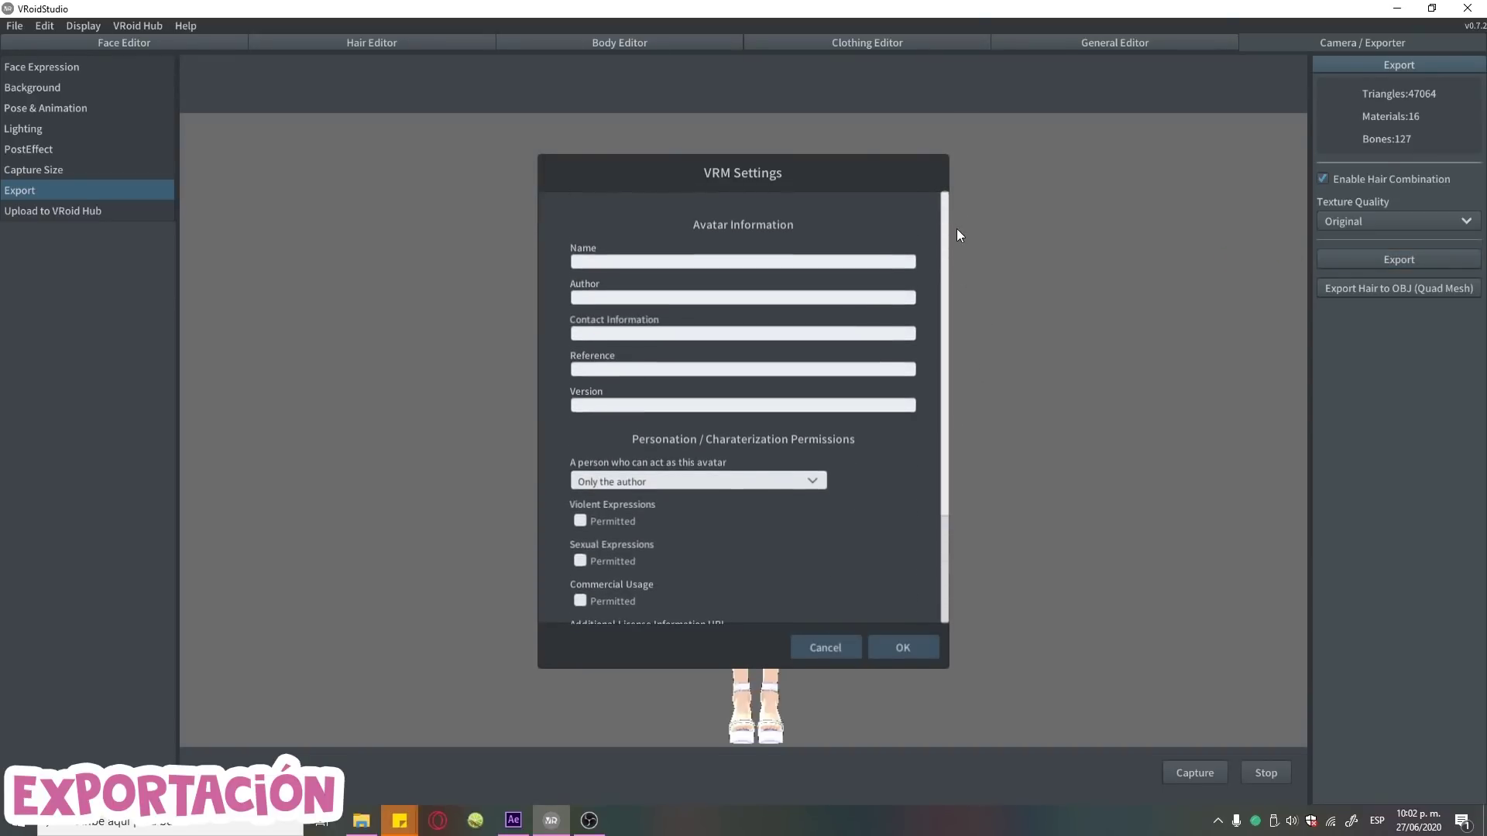
pyautogui.click(871, 648)
# Step: Preview the Jumping 1 and Jumping Over animations and set the avatar's animation to Standby 5
pyautogui.click(35, 108)
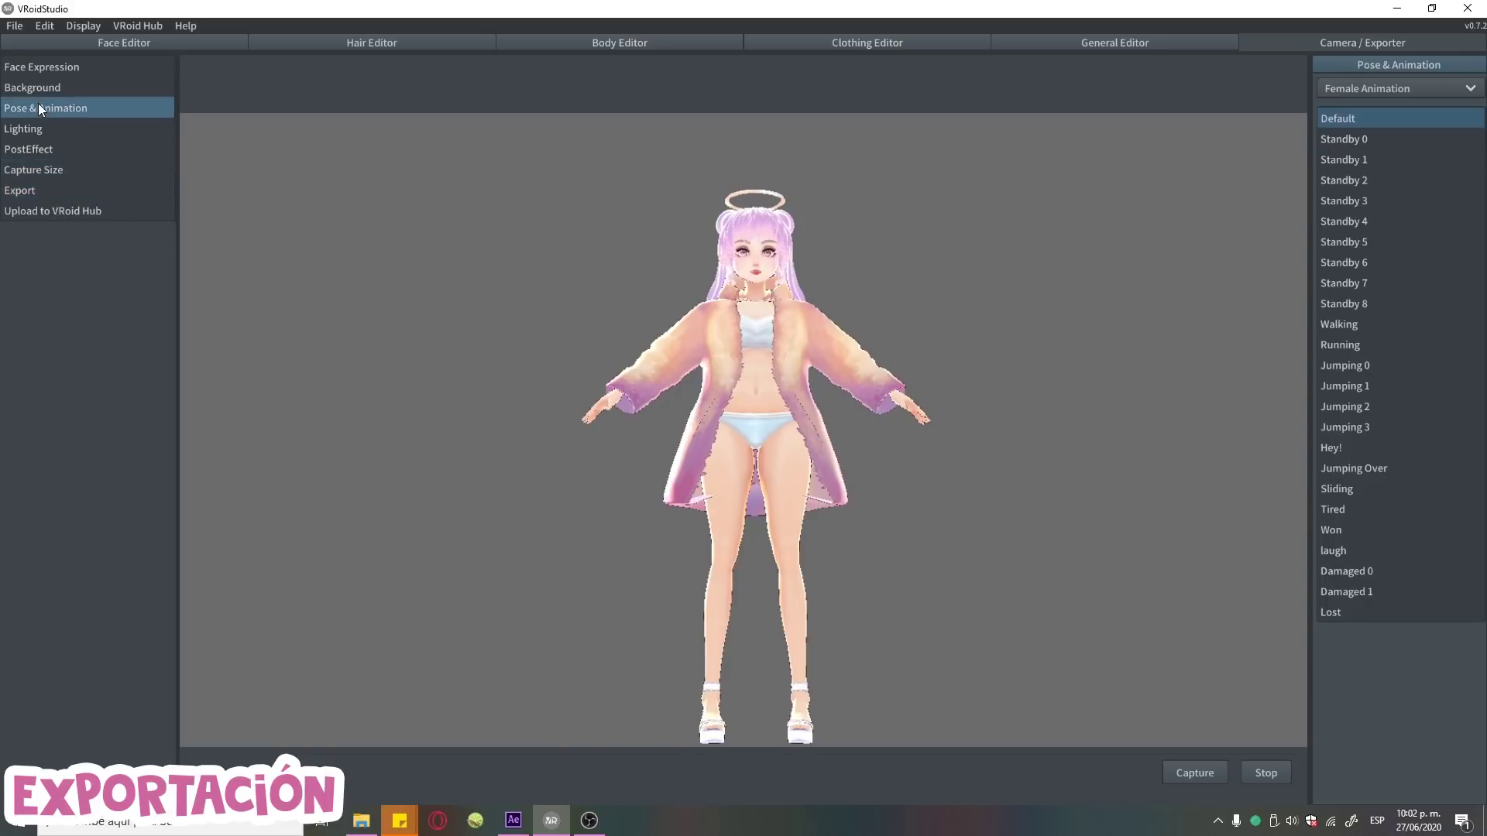
pyautogui.click(1322, 387)
pyautogui.click(1366, 467)
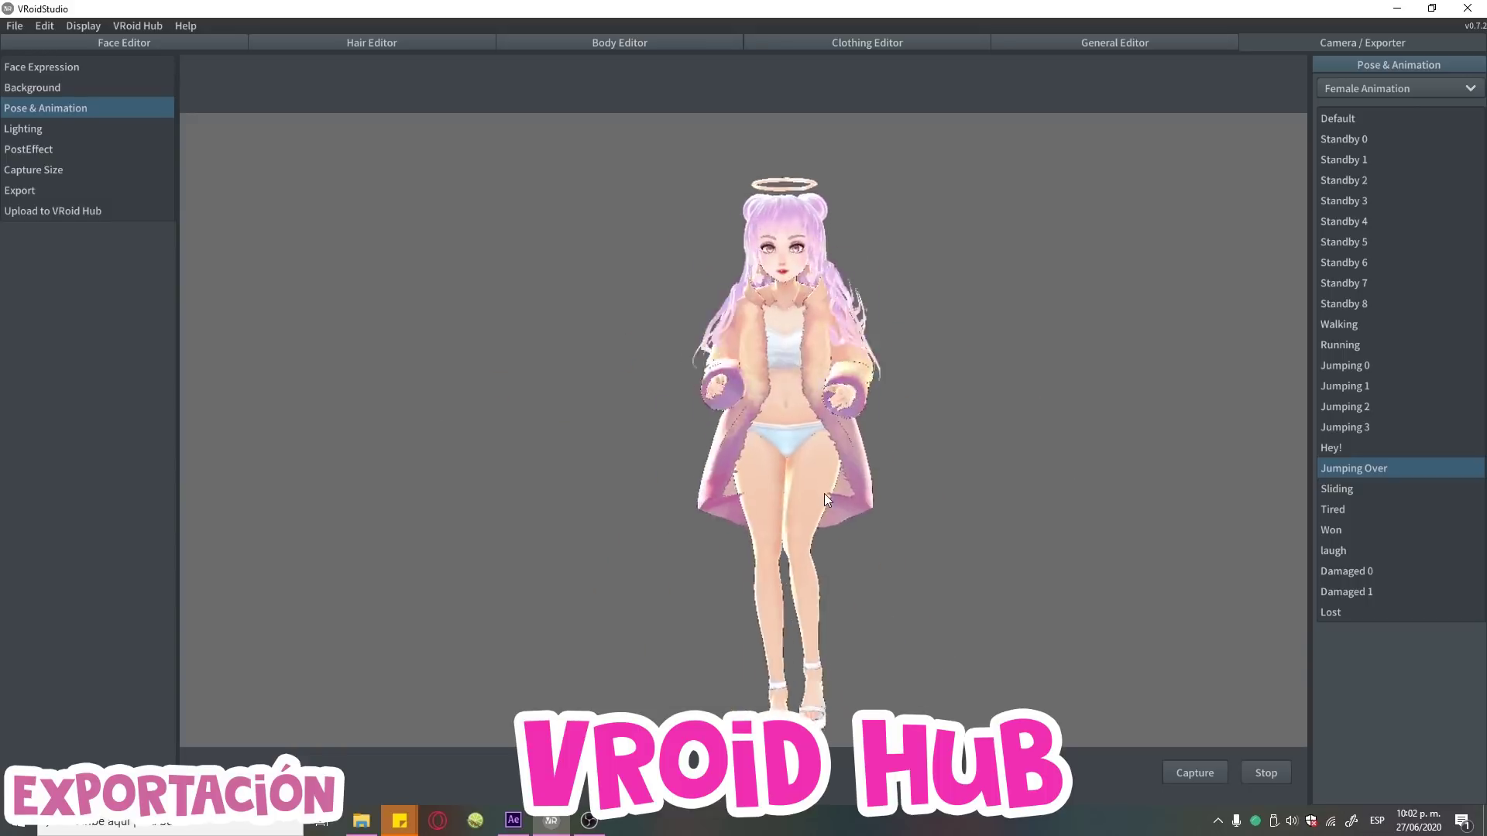
pyautogui.click(1392, 243)
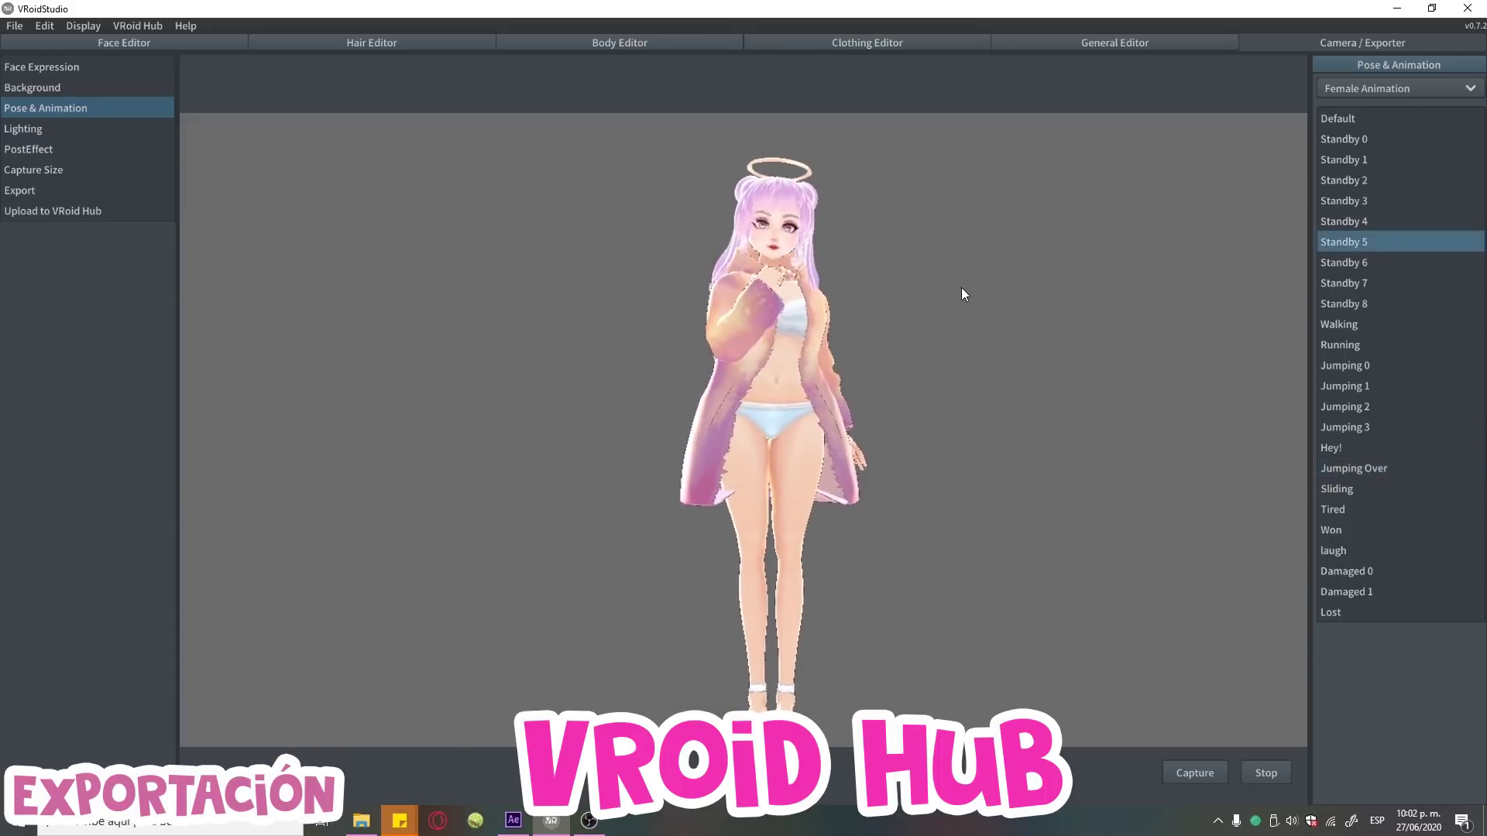
pyautogui.scroll(5, 977, 378)
pyautogui.scroll(-5, 941, 547)
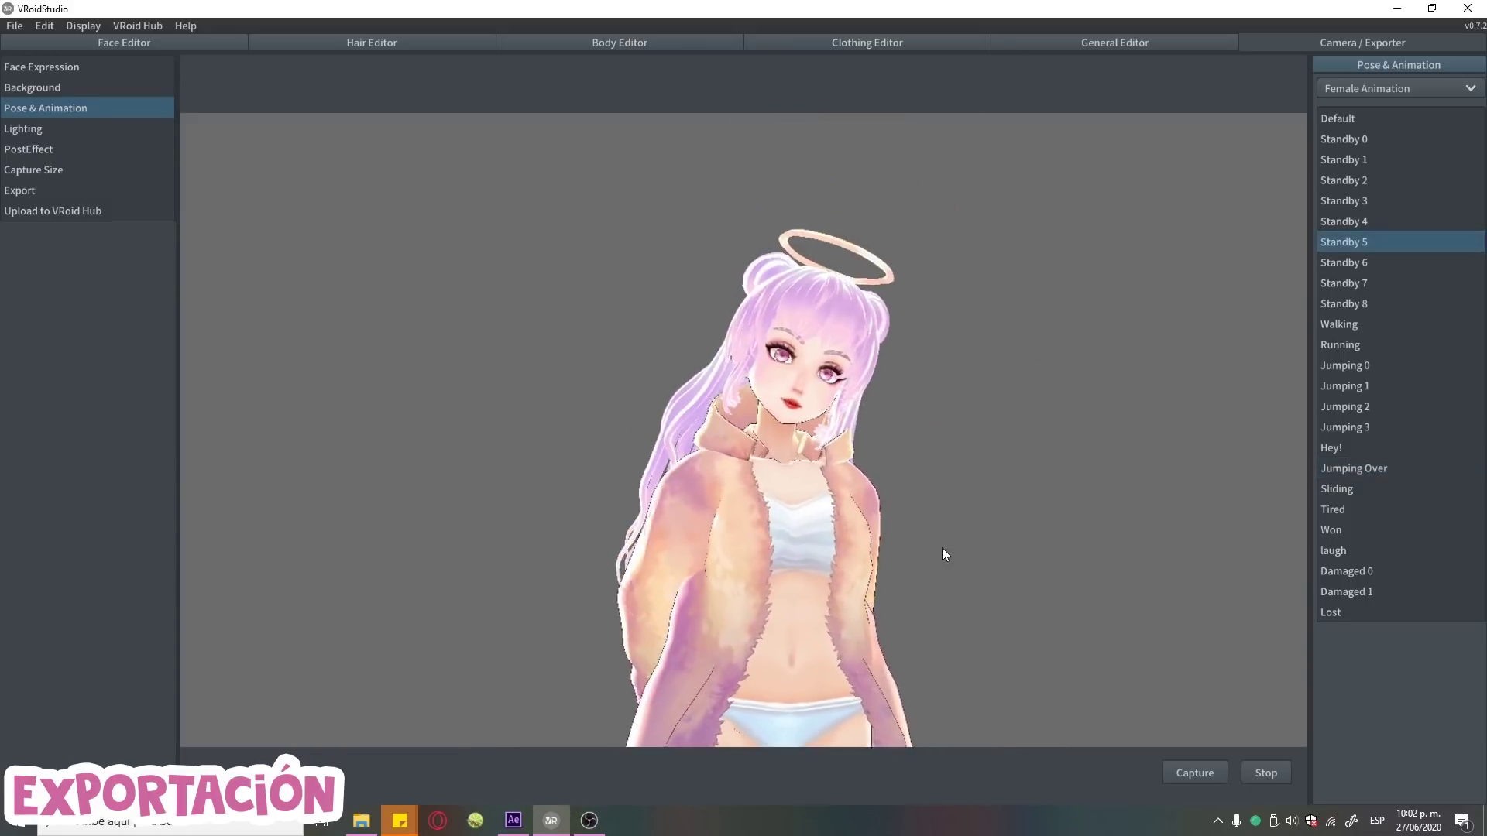
pyautogui.scroll(5, 811, 407)
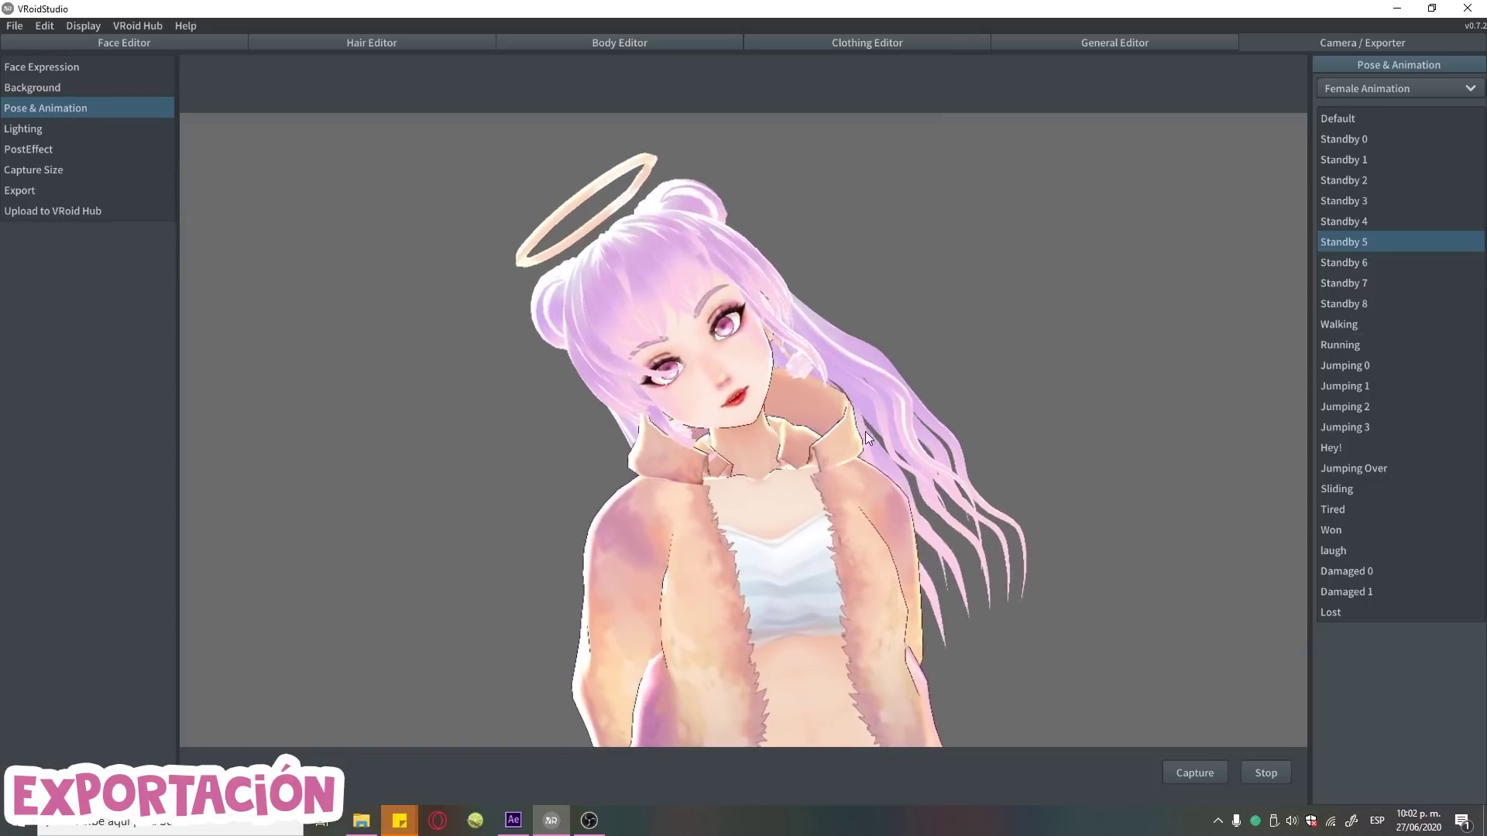
# Step: Set the avatar's Smile face expression to 56
pyautogui.click(59, 69)
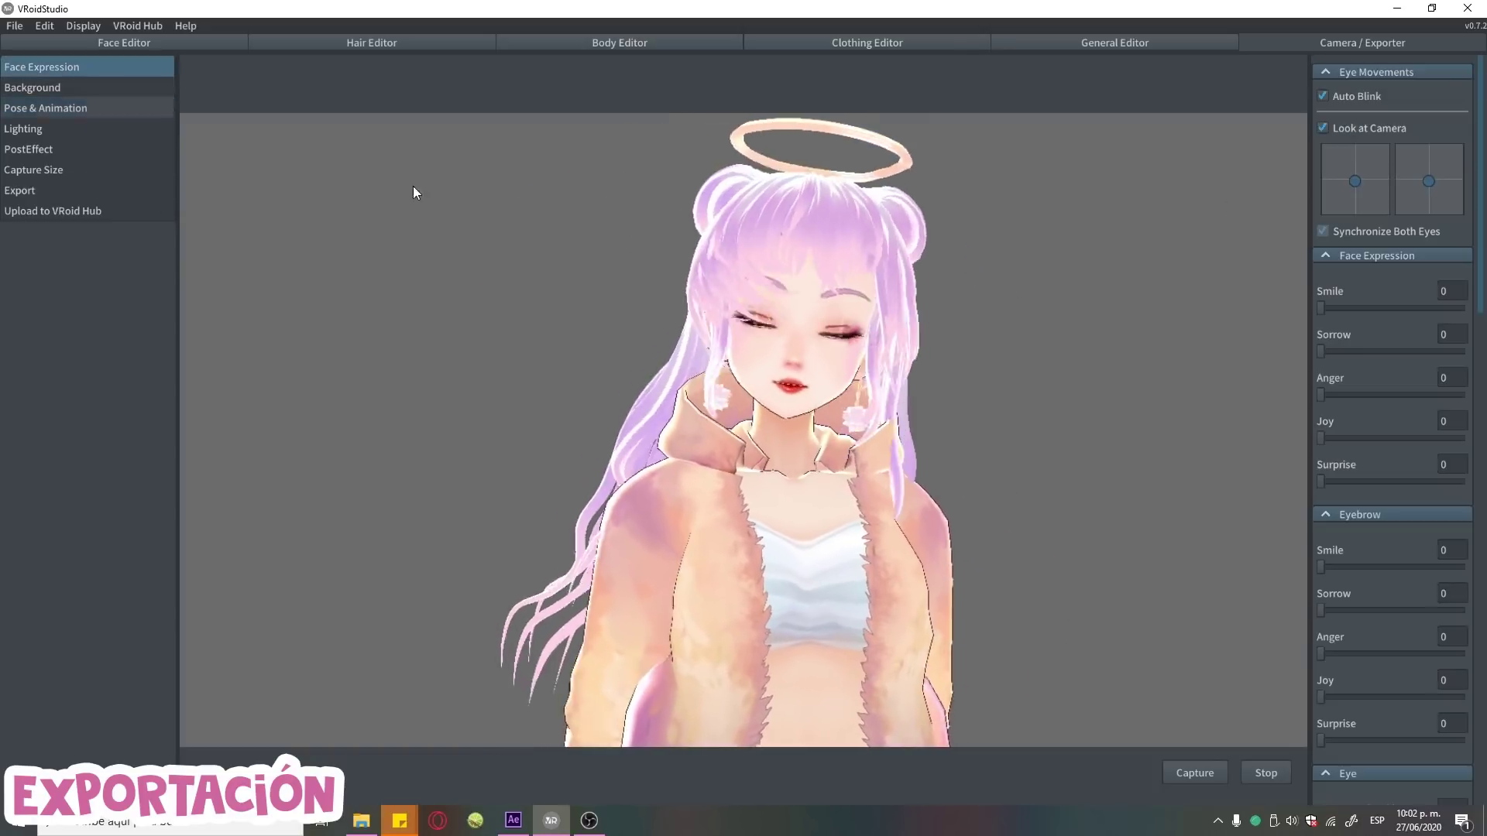
pyautogui.click(1423, 308)
pyautogui.moveTo(1424, 308); pyautogui.dragTo(1400, 309)
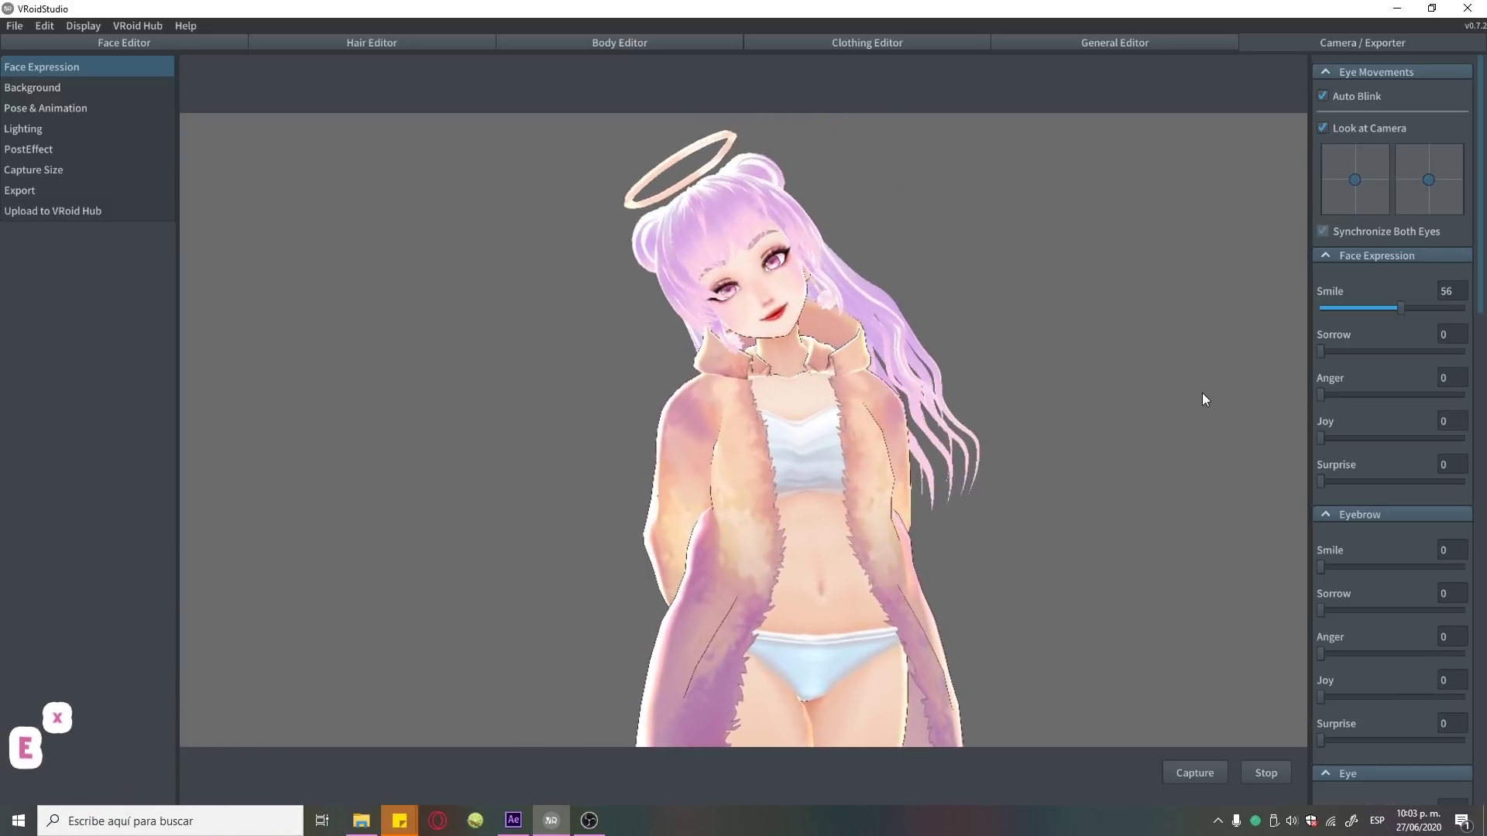
pyautogui.moveTo(1202, 387); pyautogui.dragTo(940, 508)
pyautogui.scroll(-5, 959, 444)
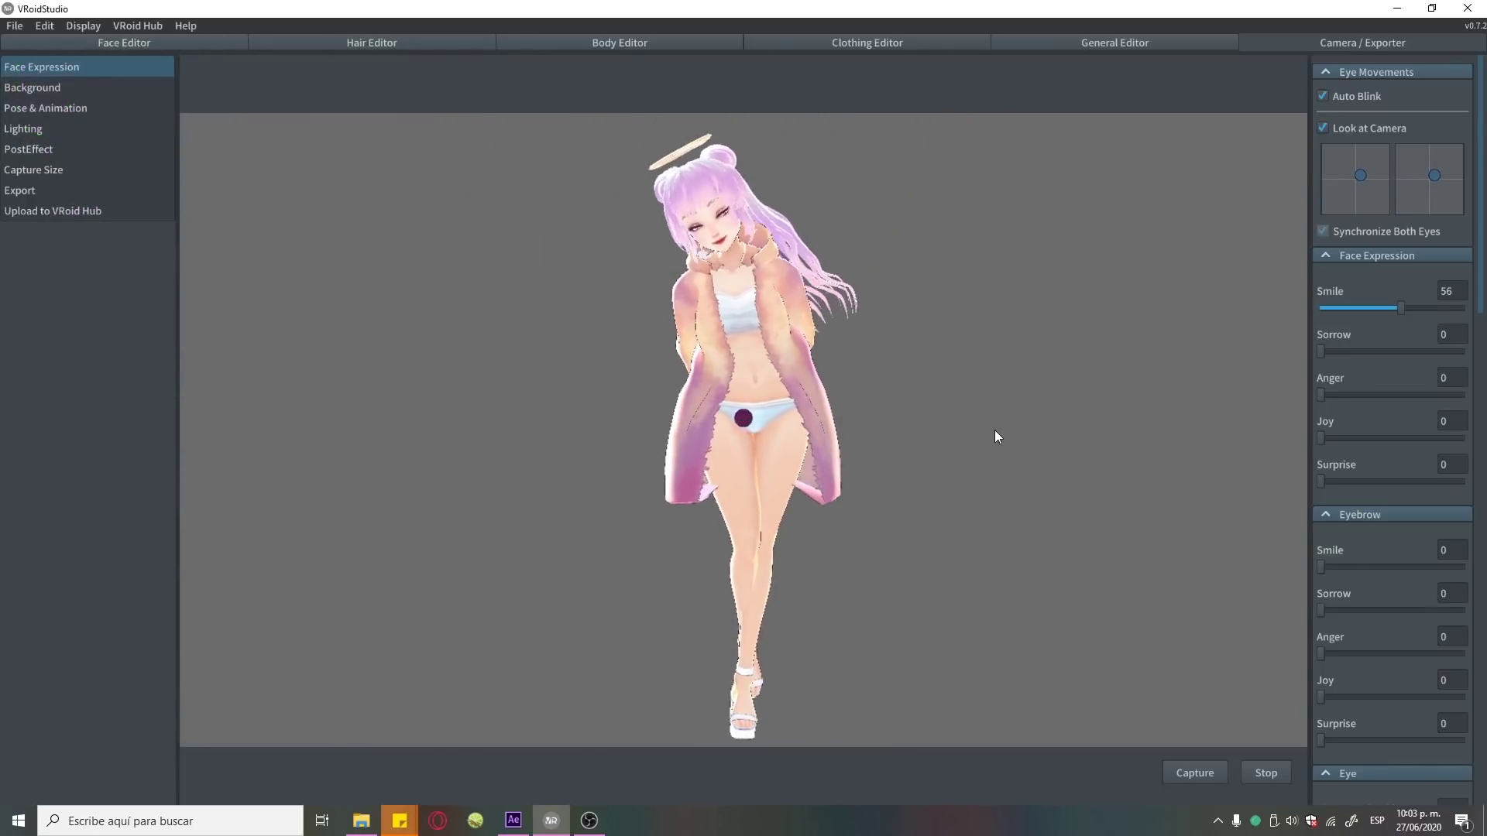